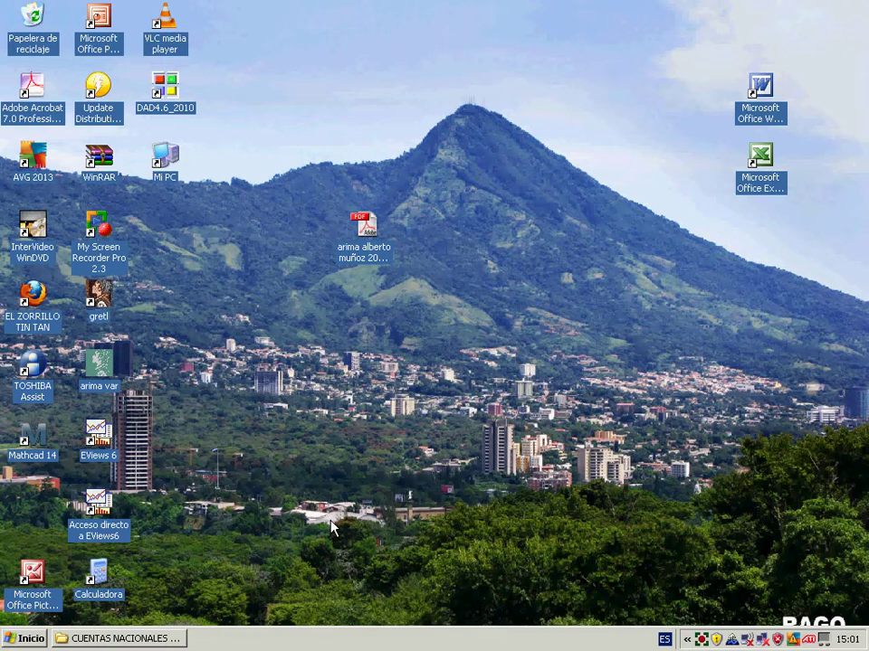
Restore the CUENTAS NACIONALES MAYO folder window from the taskbar
click(161, 639)
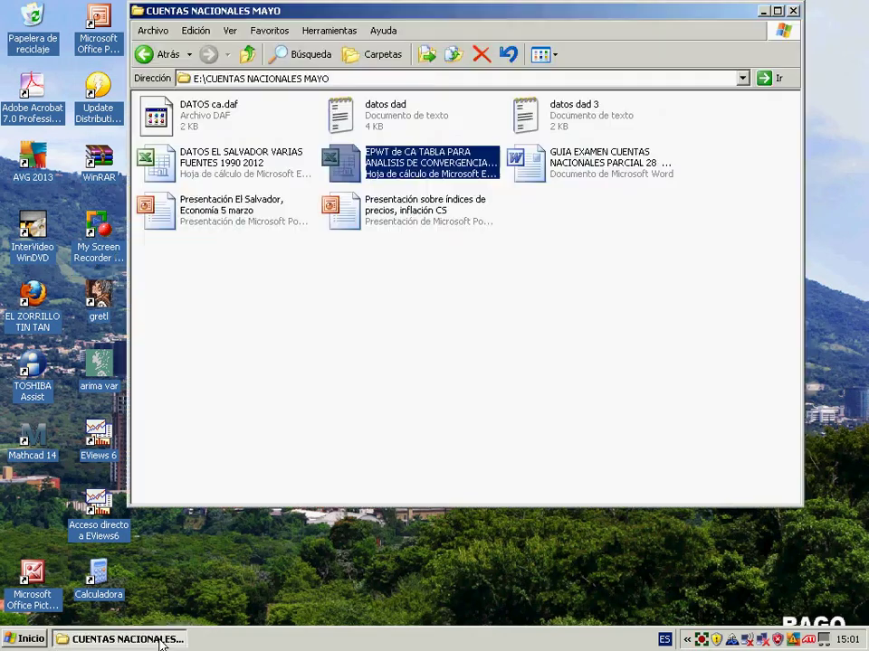
Open EPWT de CA TABLA PARA ANALISIS DE CONVERGENCIA 28 mayo.xls in Excel
double_click(408, 166)
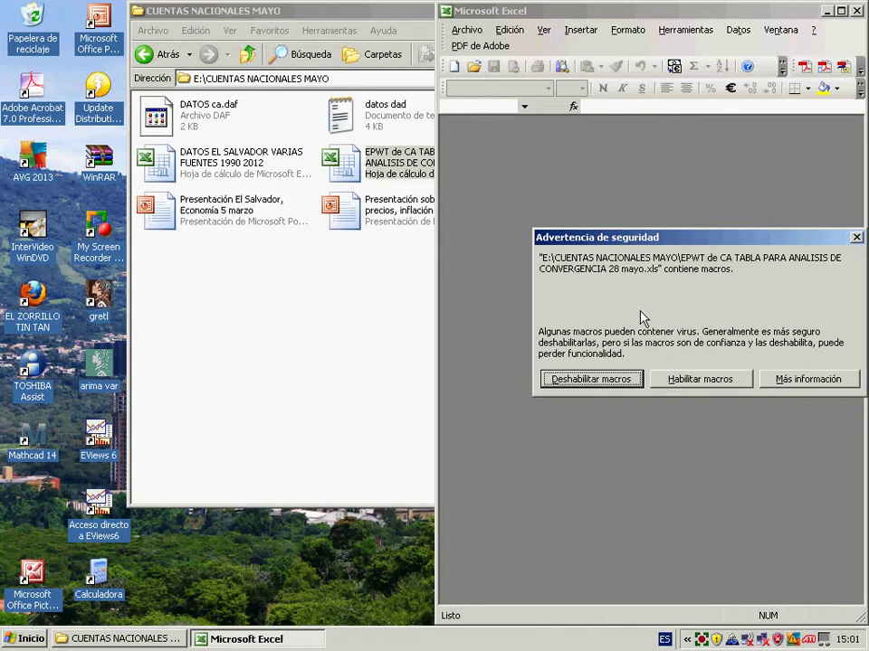
Enable the workbook's macros, maximize Excel, and review Hoja1 and Hoja2 before returning to datos de paises
click(699, 380)
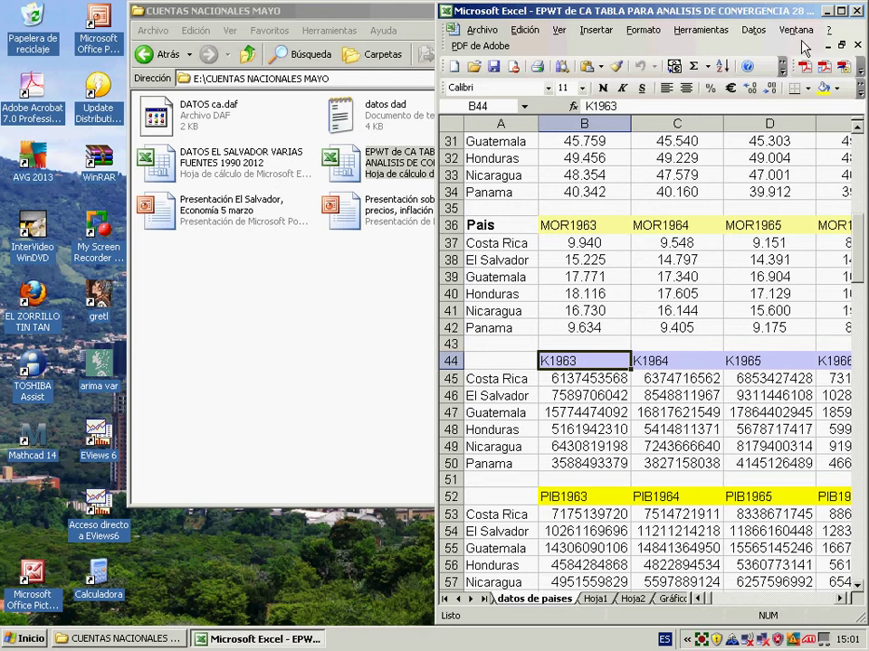
click(840, 11)
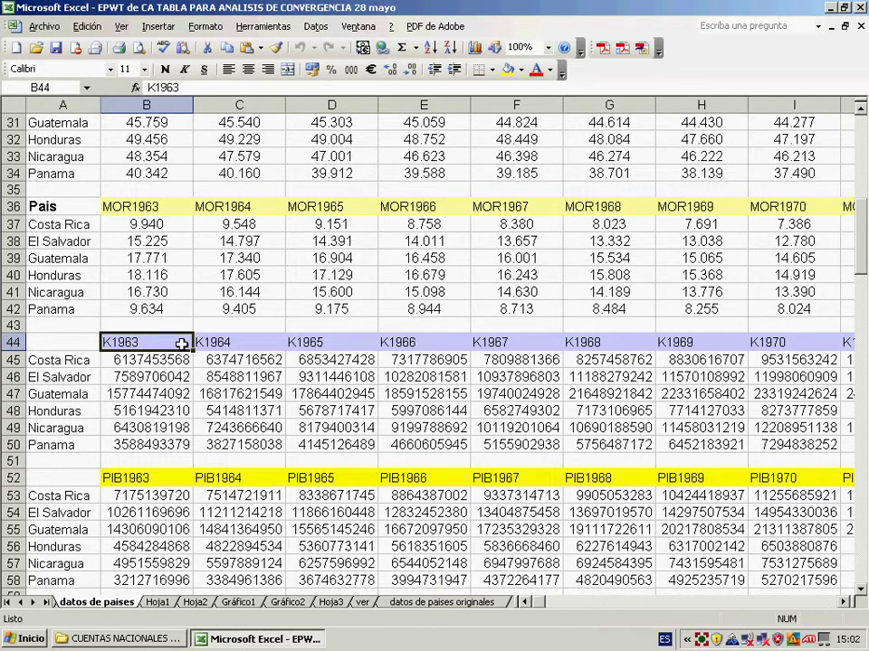
click(158, 603)
click(196, 604)
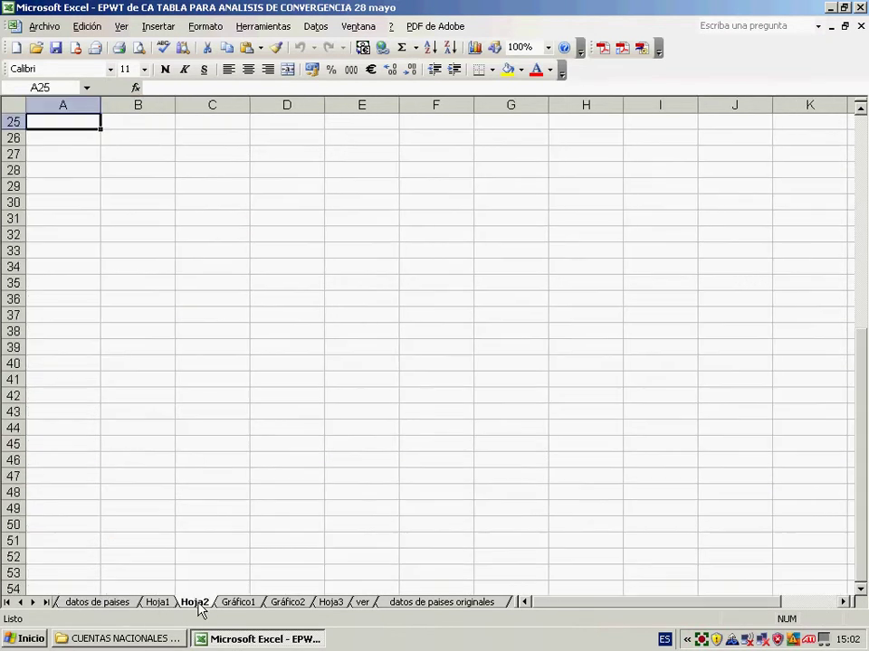
drag(858, 382, 866, 125)
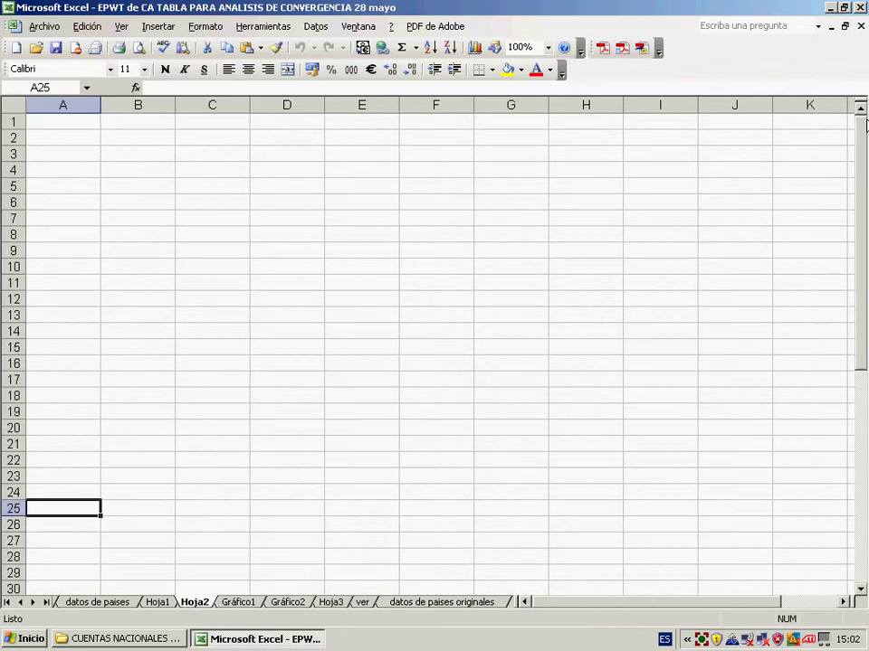
click(58, 123)
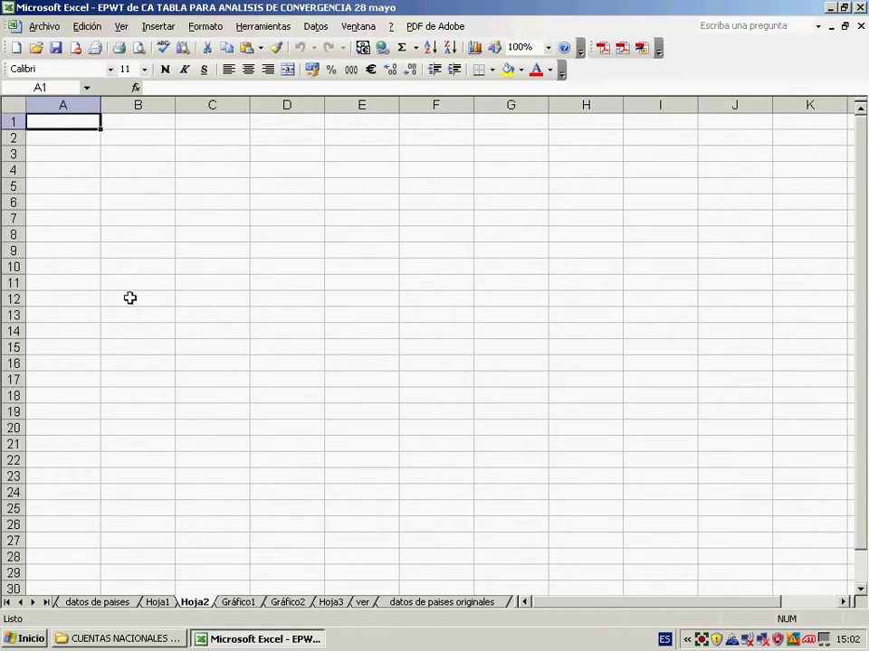
click(163, 604)
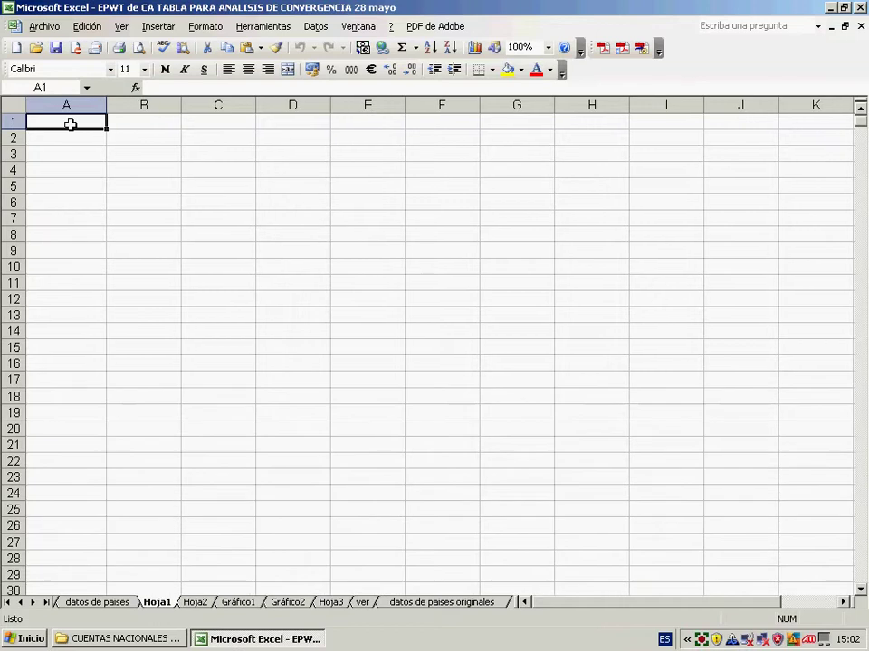
click(127, 603)
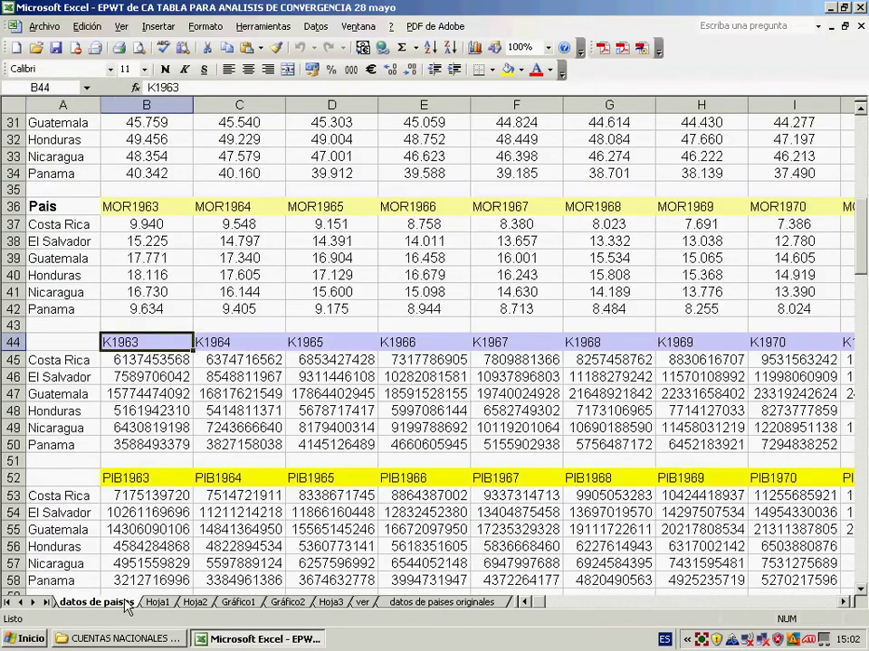
Run the macro across successive K year columns along row 44
key(Right)
key(Right)
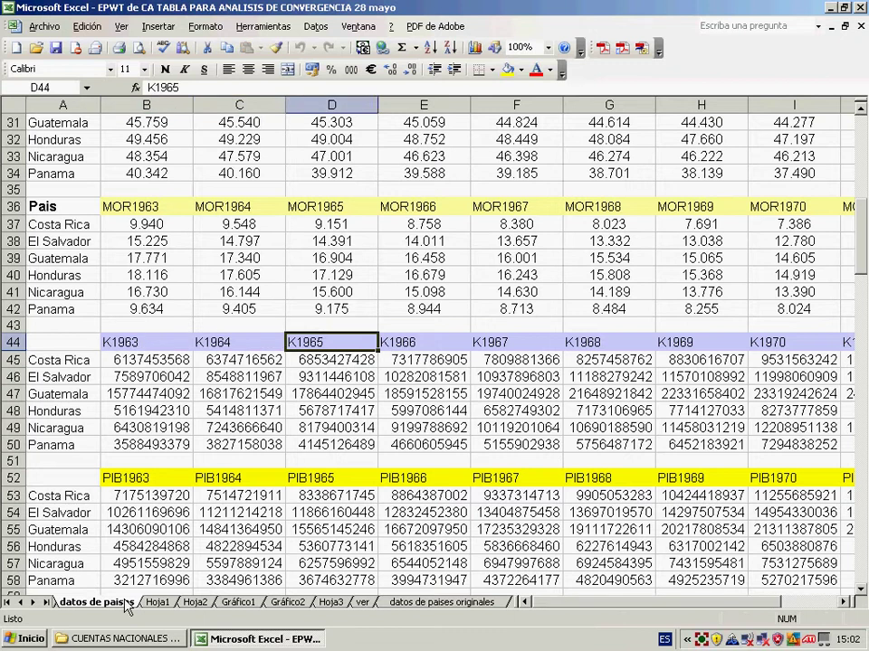
key(Right)
key(Right)
key(Right)
key(Right)
key(Right)
key(Right)
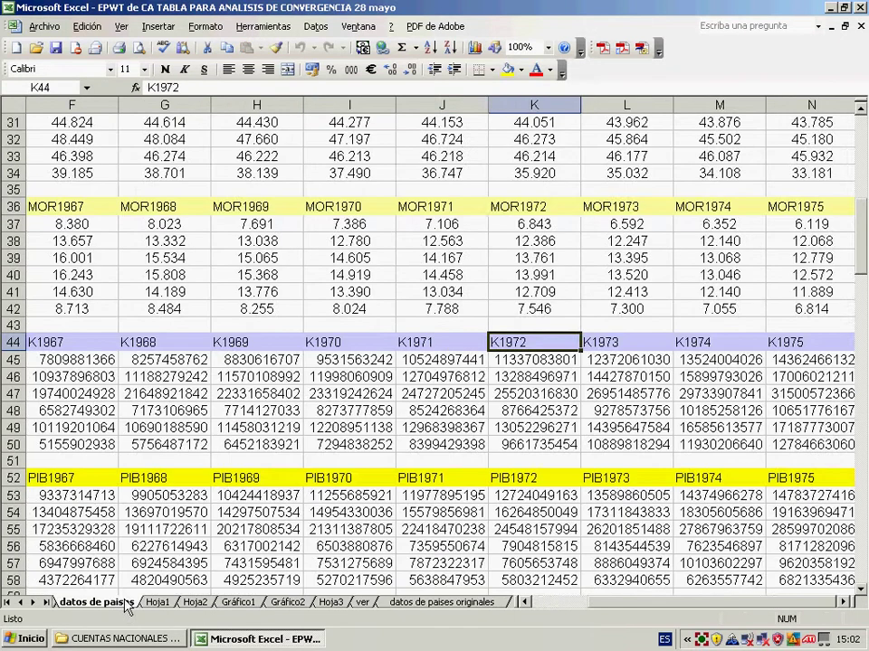
key(Right)
key(Right)
key(Right)
key(Right)
key(Right)
key(Right)
key(Right)
key(Right)
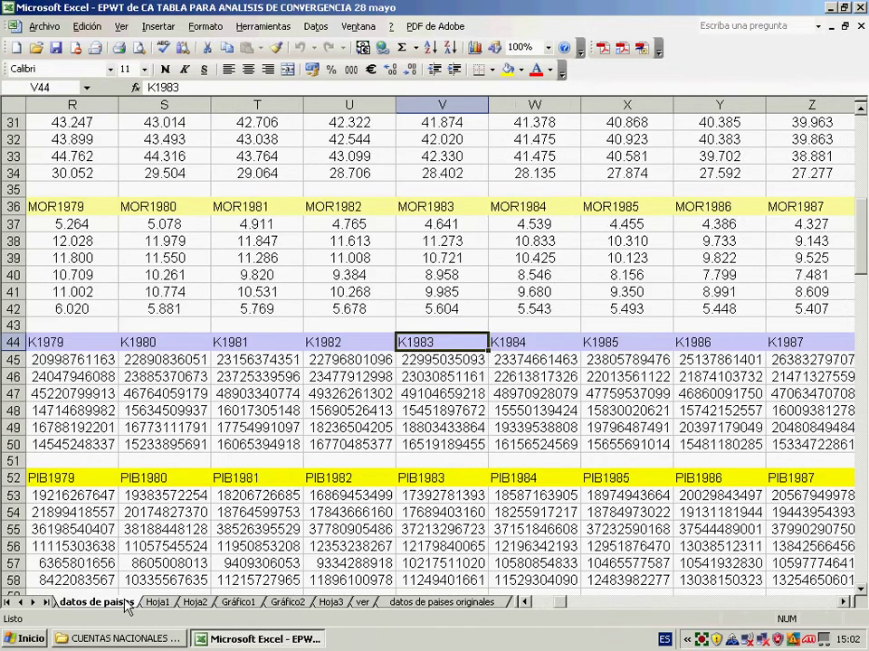
key(Right)
key(Right)
key(Right)
key(Right)
key(Right)
key(Right)
key(Right)
key(Right)
key(Right)
key(Right)
key(Right)
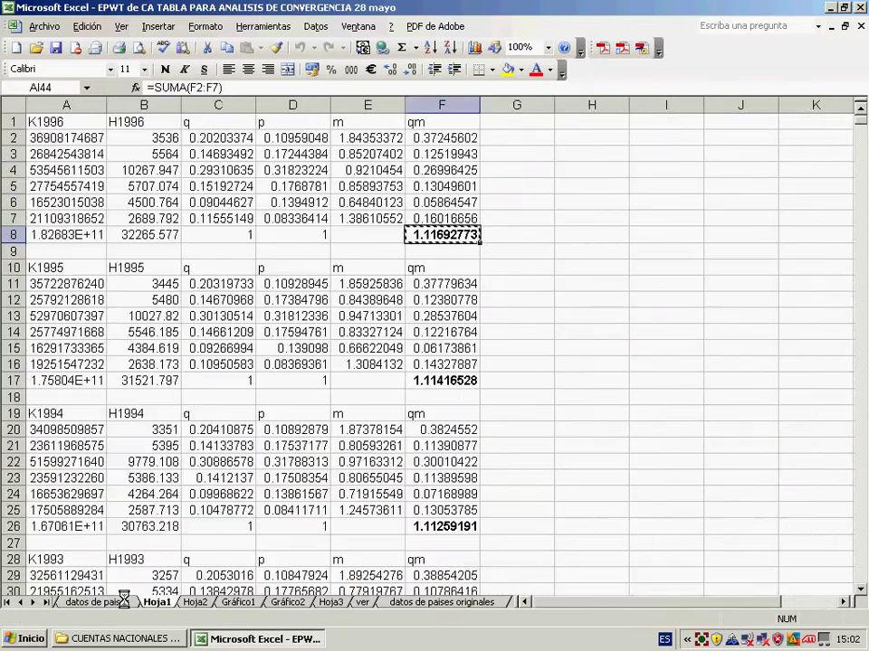
key(Right)
key(Right)
key(Right)
key(Right)
key(Right)
key(Right)
key(Right)
key(Right)
key(Right)
key(Right)
key(Right)
key(Right)
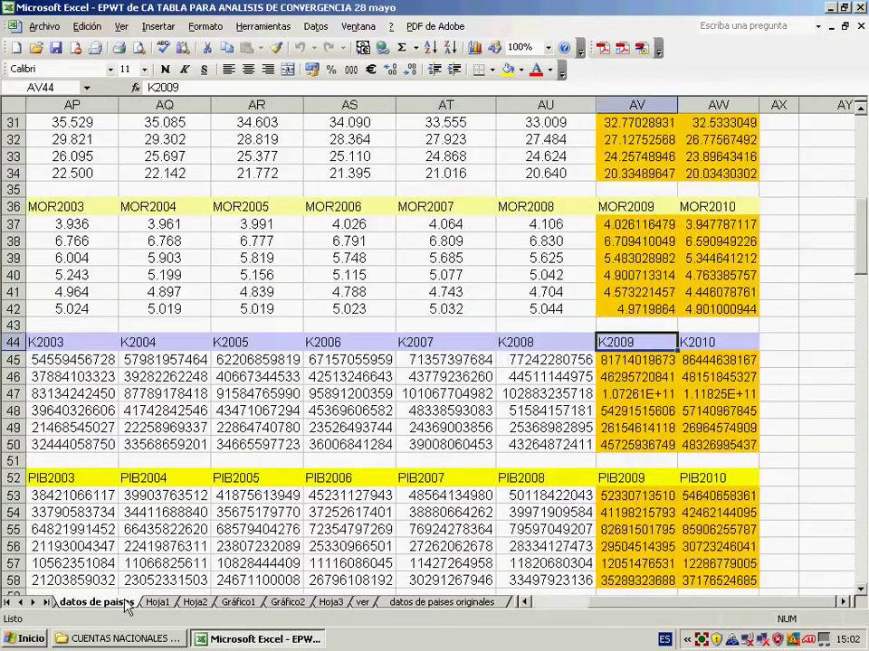
key(Right)
key(Right)
key(Right)
key(Right)
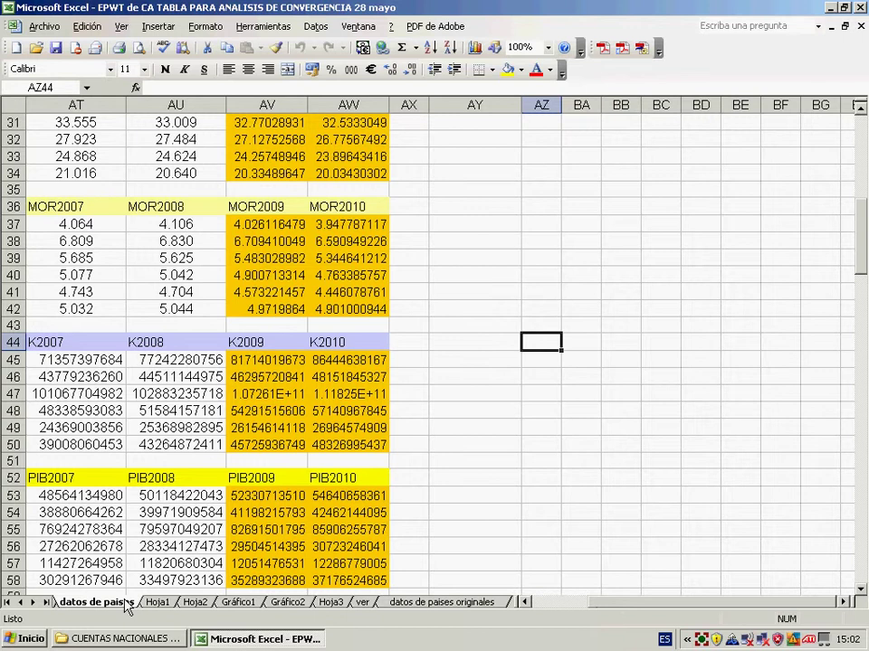
On Hoja2, delete cells A1:A3 shifting up, then undo the misaligned deletion
click(201, 604)
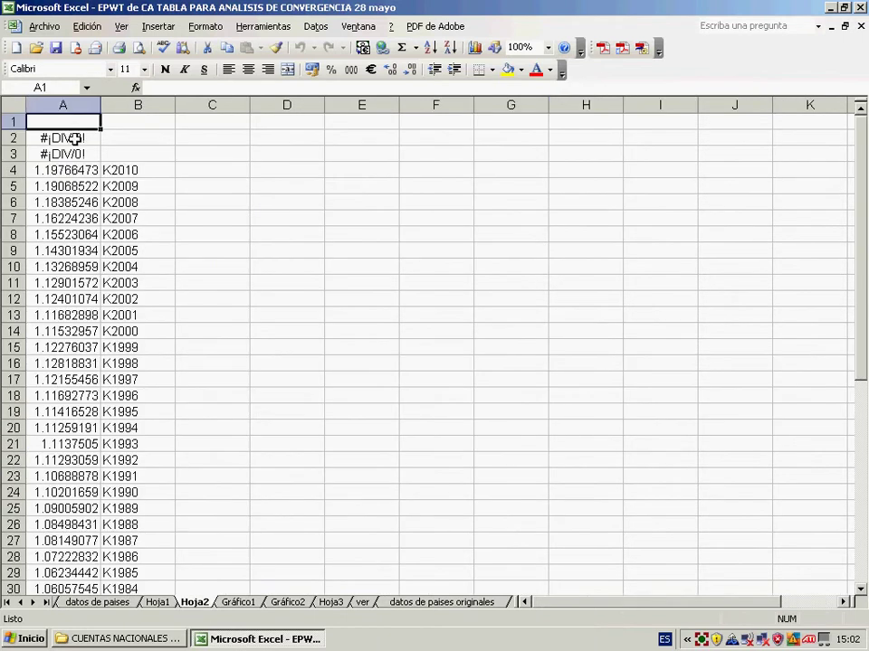
mouse_move(69, 121)
mouse_down()
mouse_move(76, 139)
mouse_move(58, 150)
mouse_up()
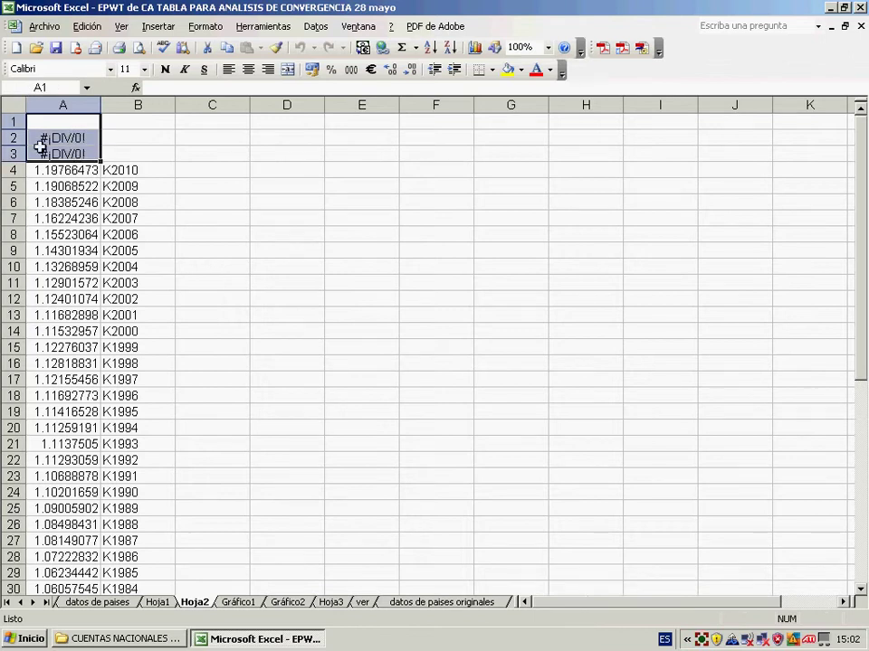
right_click(38, 150)
click(90, 264)
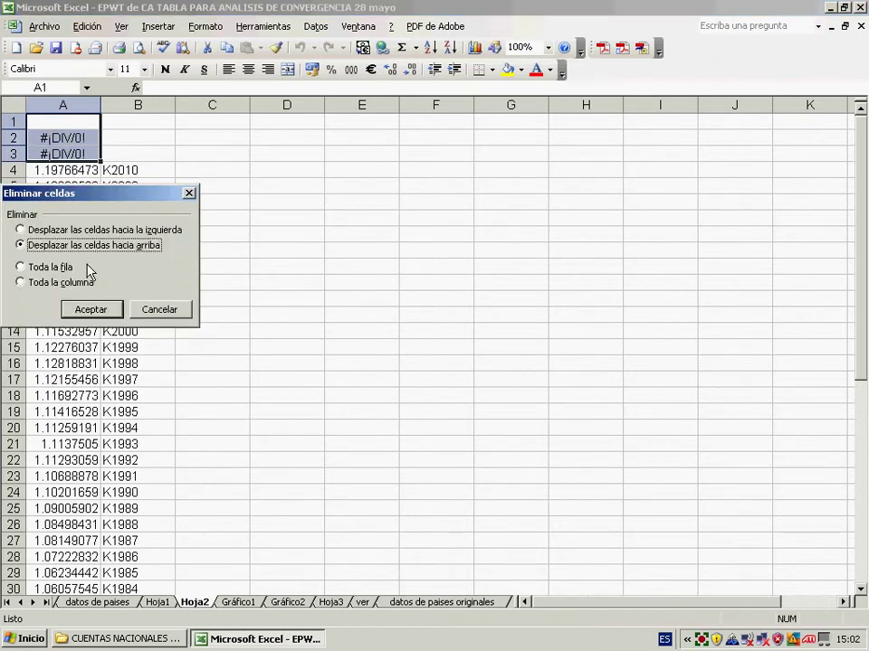
click(74, 308)
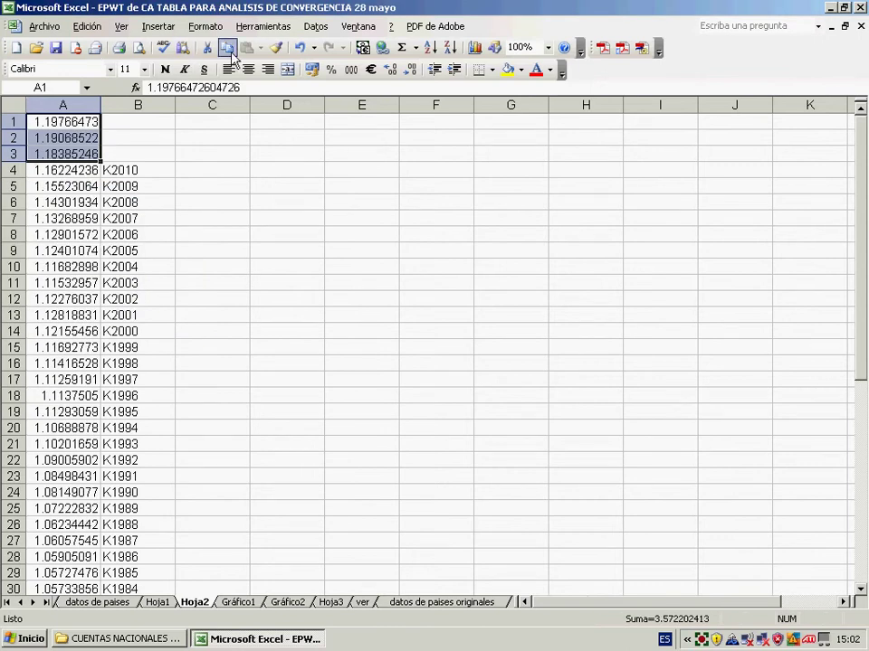
click(300, 47)
Delete error rows 2–3 entirely and select the K2010 total with its label
drag(13, 138, 14, 154)
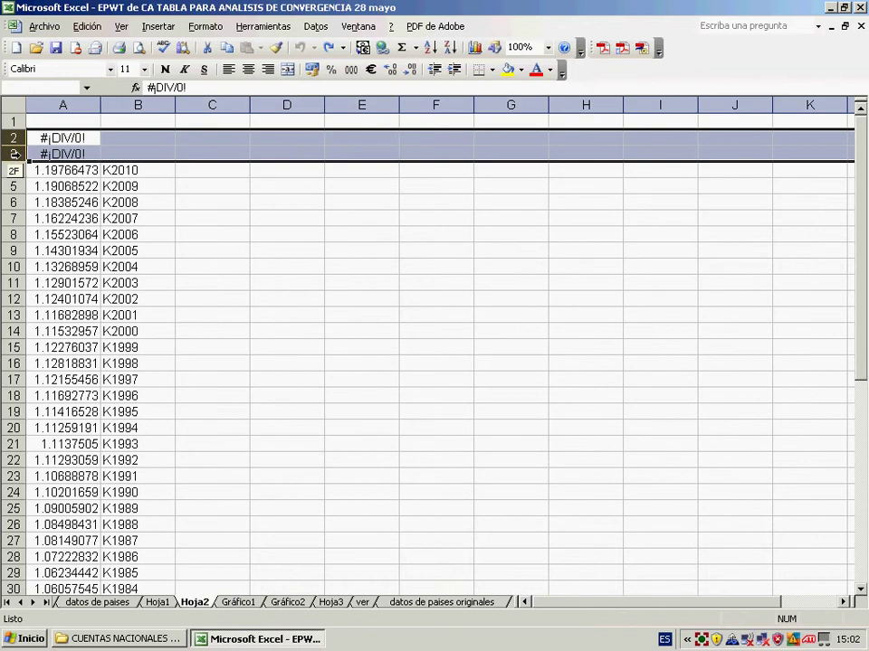
right_click(14, 153)
click(74, 265)
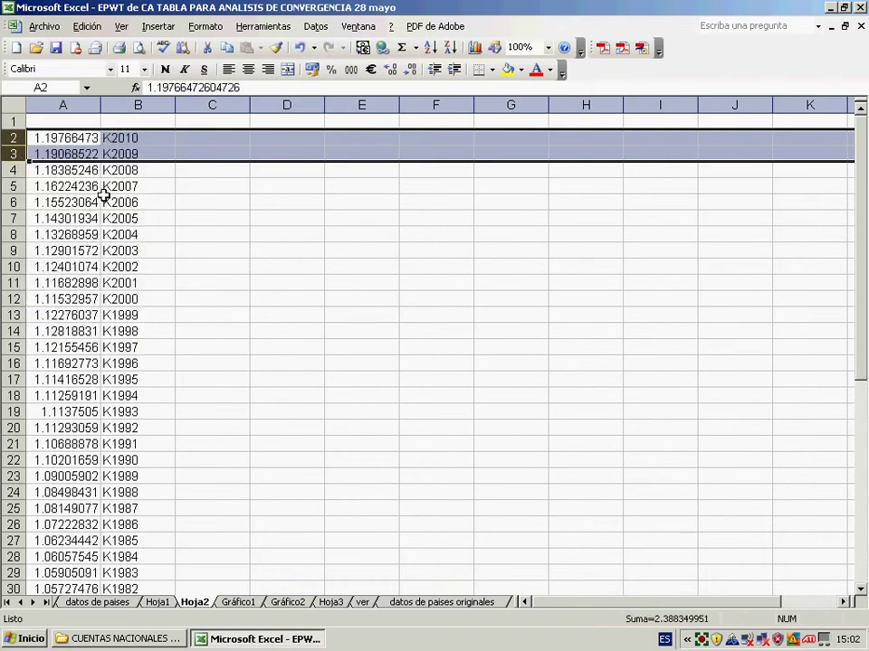
scroll(138, 537, down, 5)
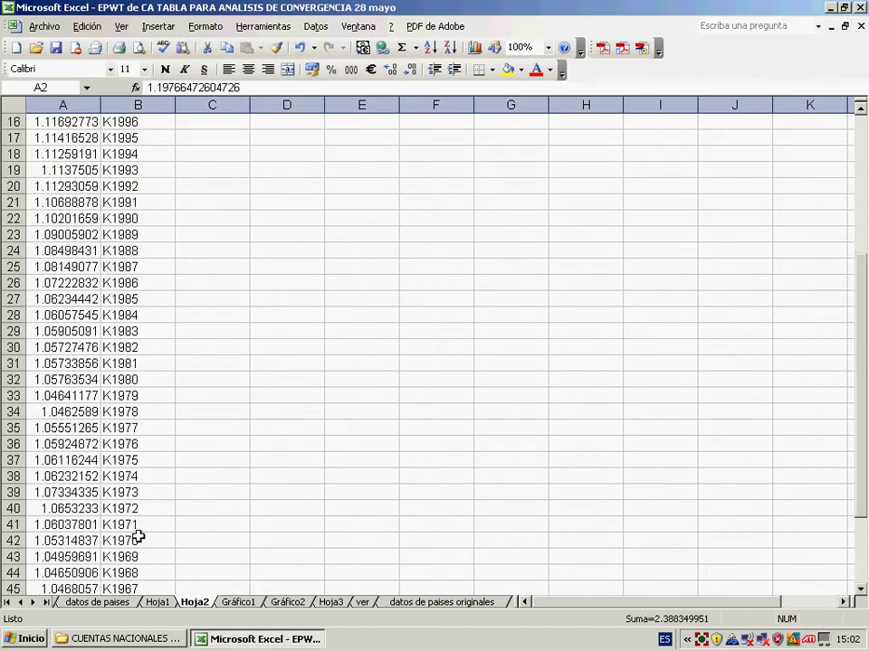
scroll(144, 561, down, 3)
scroll(143, 559, down, 1)
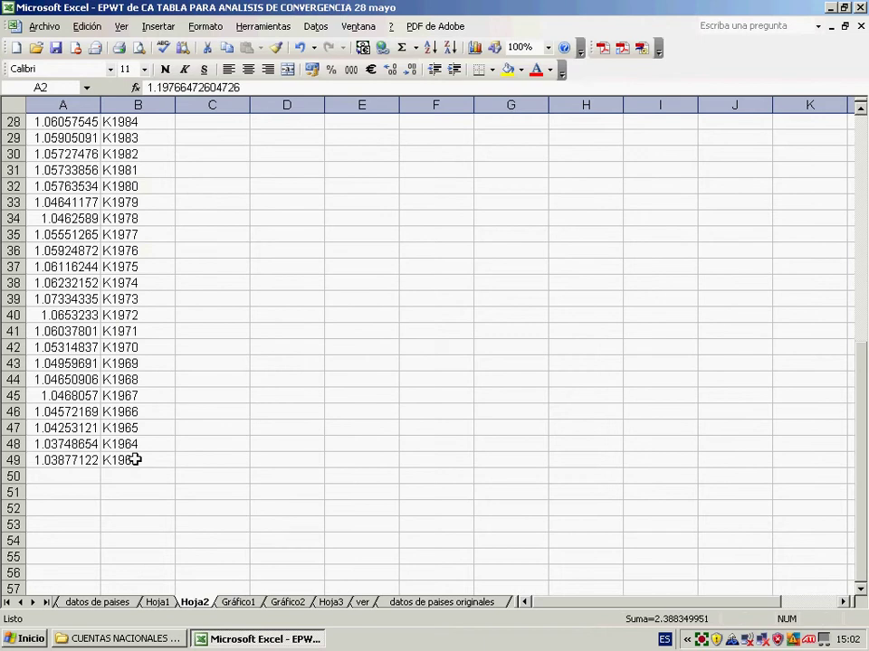
scroll(134, 459, up, 7)
scroll(133, 407, up, 2)
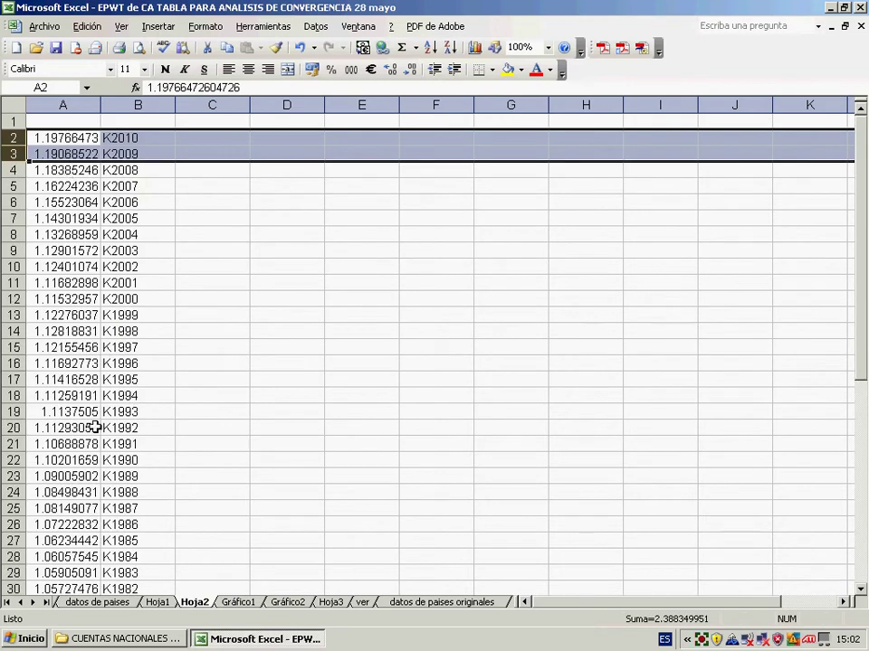
scroll(95, 427, down, 4)
scroll(100, 460, down, 3)
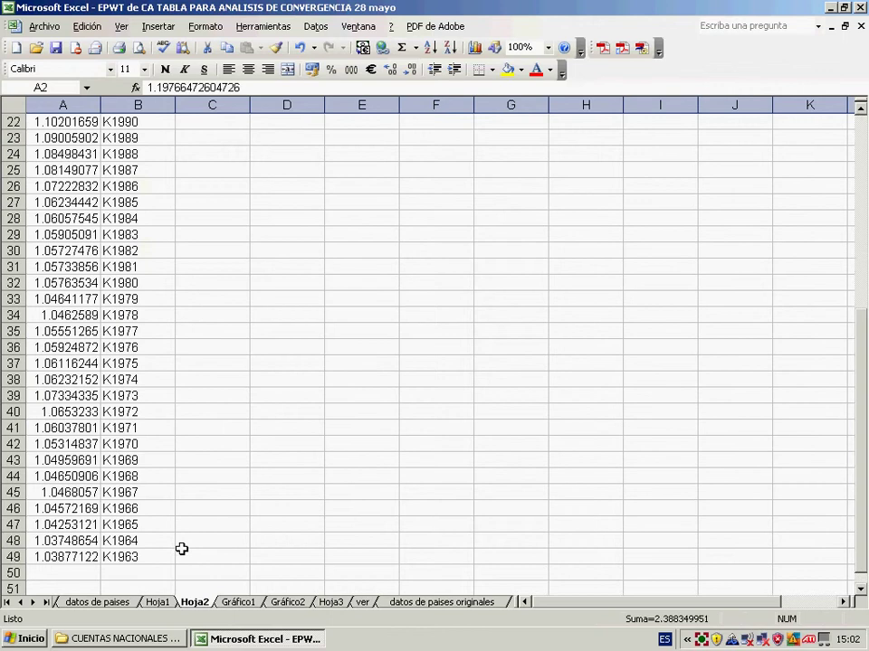
scroll(364, 249, up, 7)
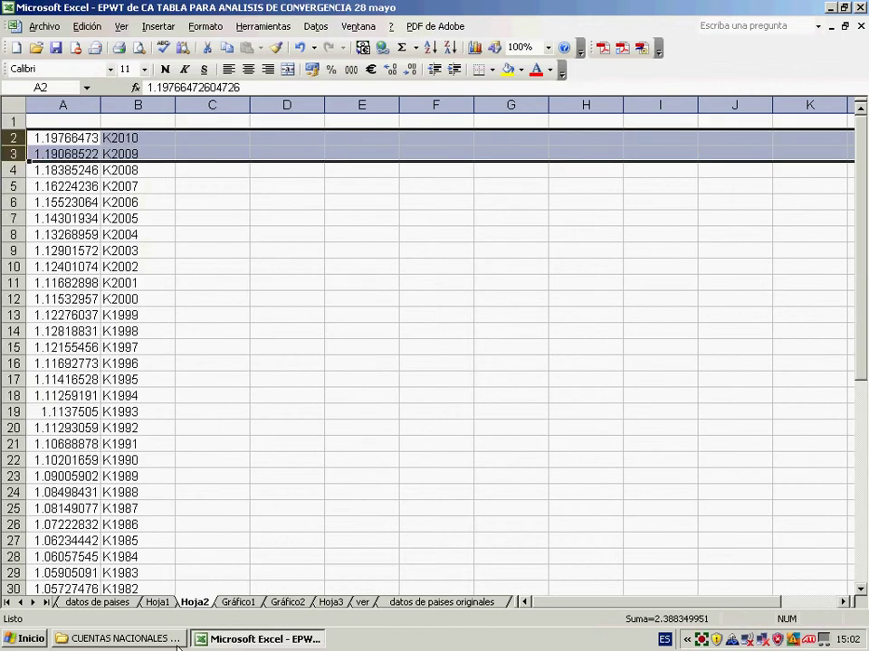
click(89, 138)
drag(127, 138, 85, 142)
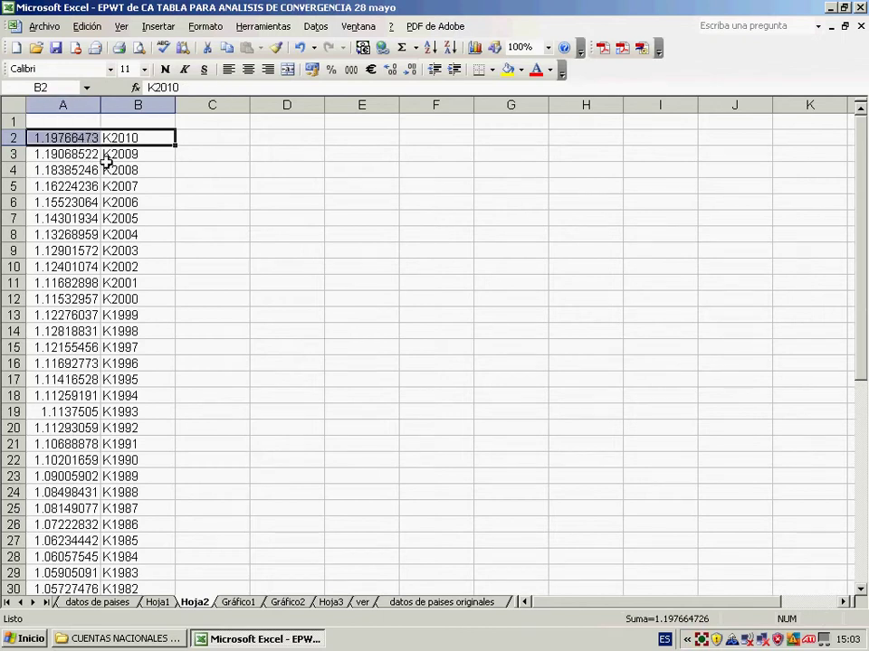
click(163, 603)
scroll(235, 394, down, 7)
scroll(229, 388, down, 8)
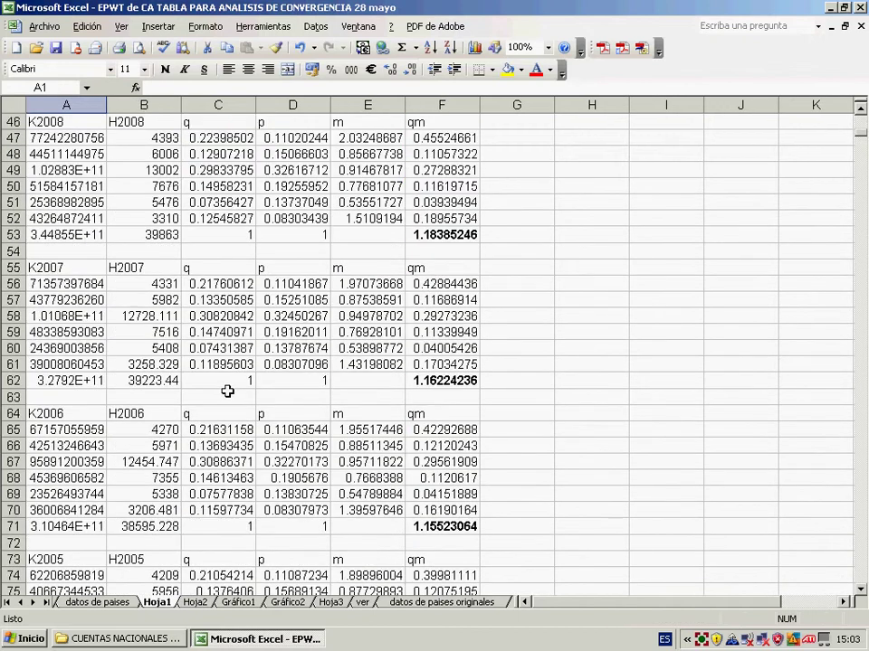
scroll(228, 388, down, 9)
scroll(227, 389, down, 8)
scroll(224, 389, down, 8)
scroll(224, 392, down, 9)
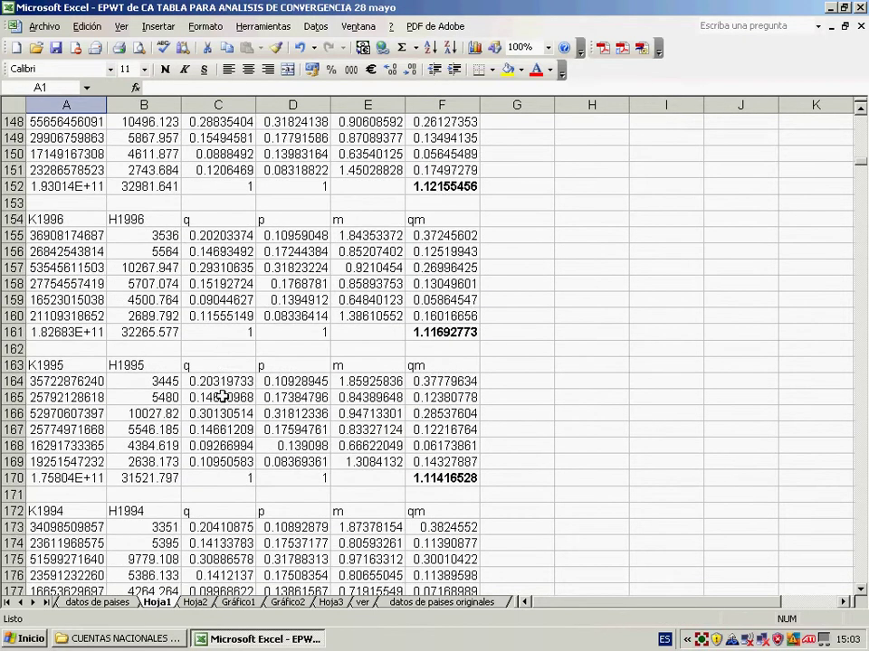
scroll(222, 396, down, 8)
scroll(223, 400, down, 8)
scroll(226, 405, down, 9)
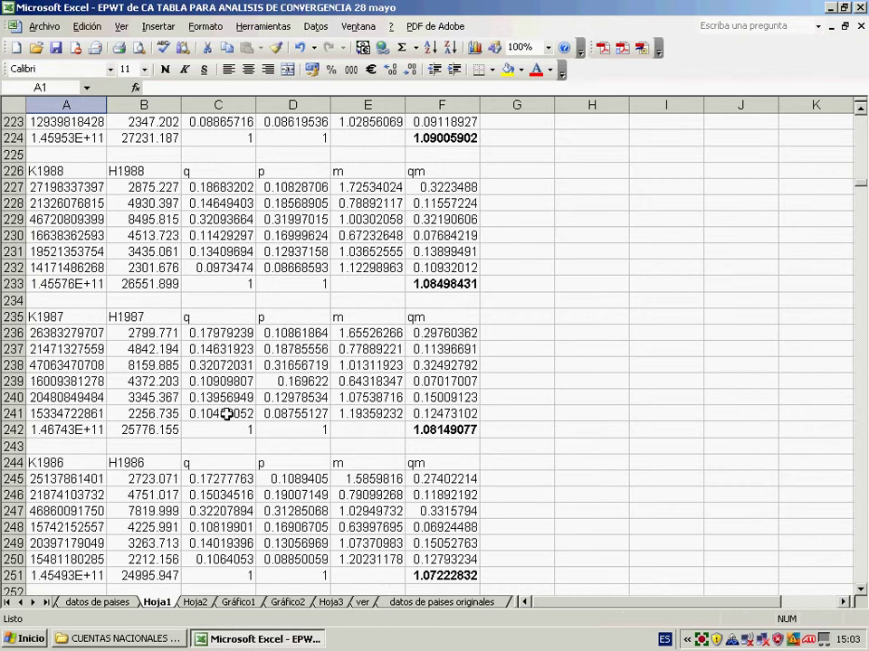
scroll(227, 411, down, 8)
scroll(223, 409, down, 8)
scroll(543, 409, up, 10)
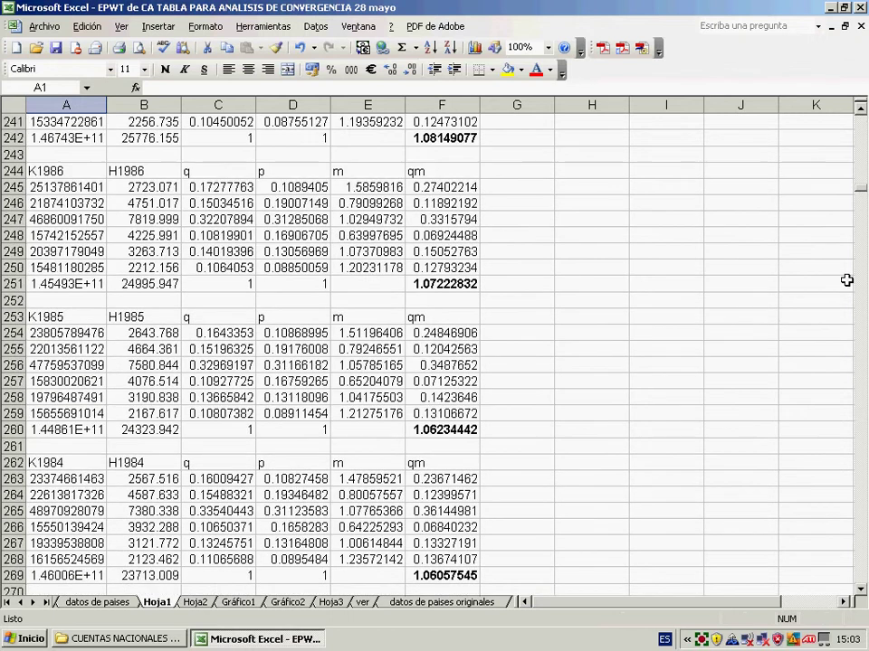
scroll(861, 193, up, 4)
drag(862, 192, 860, 136)
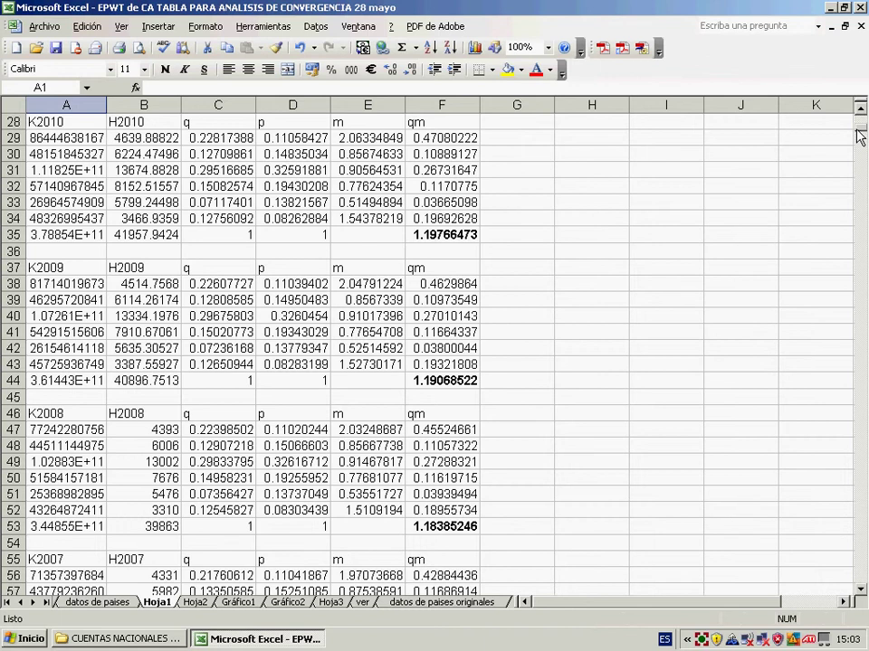
scroll(270, 167, up, 2)
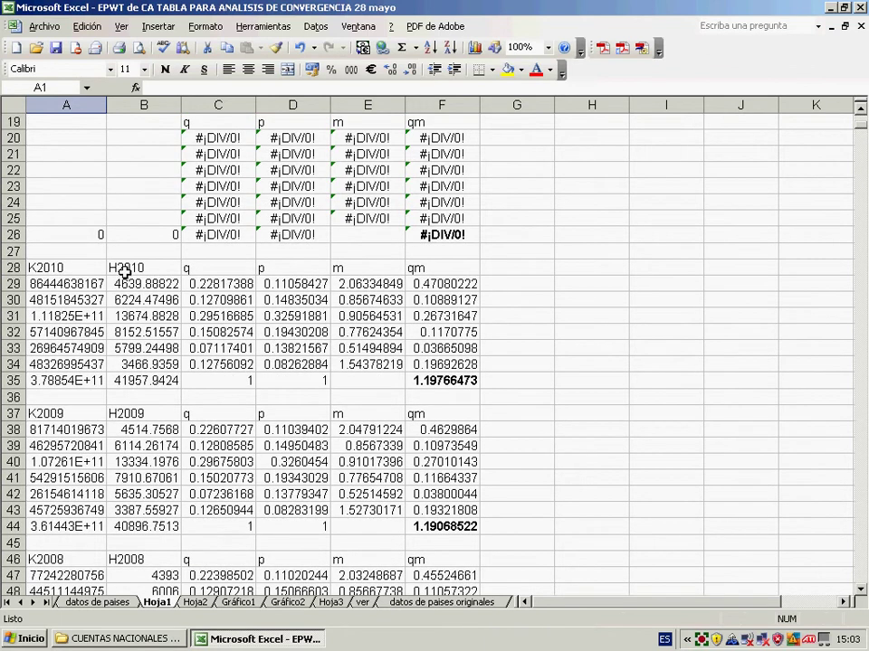
click(123, 274)
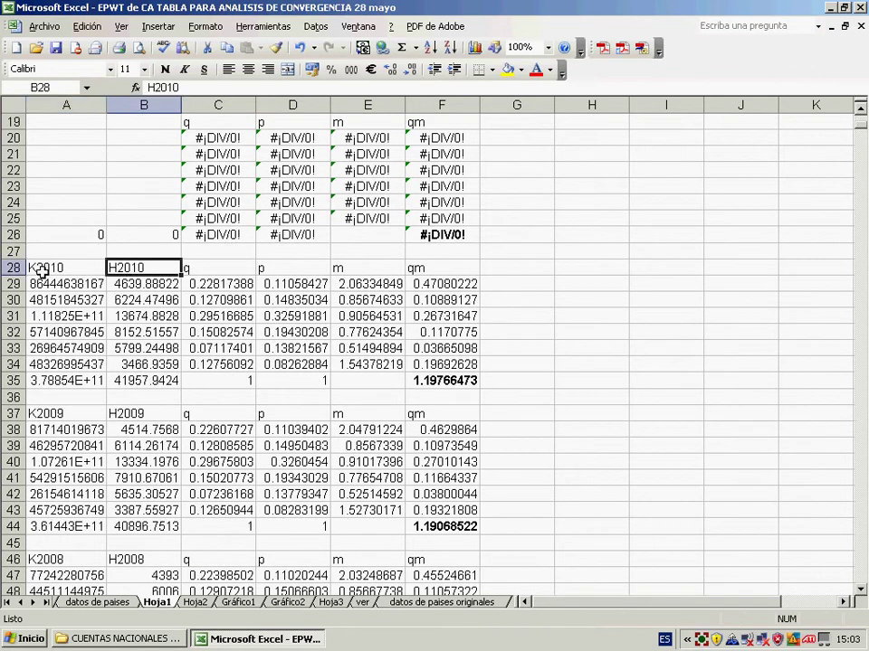
drag(42, 271, 428, 393)
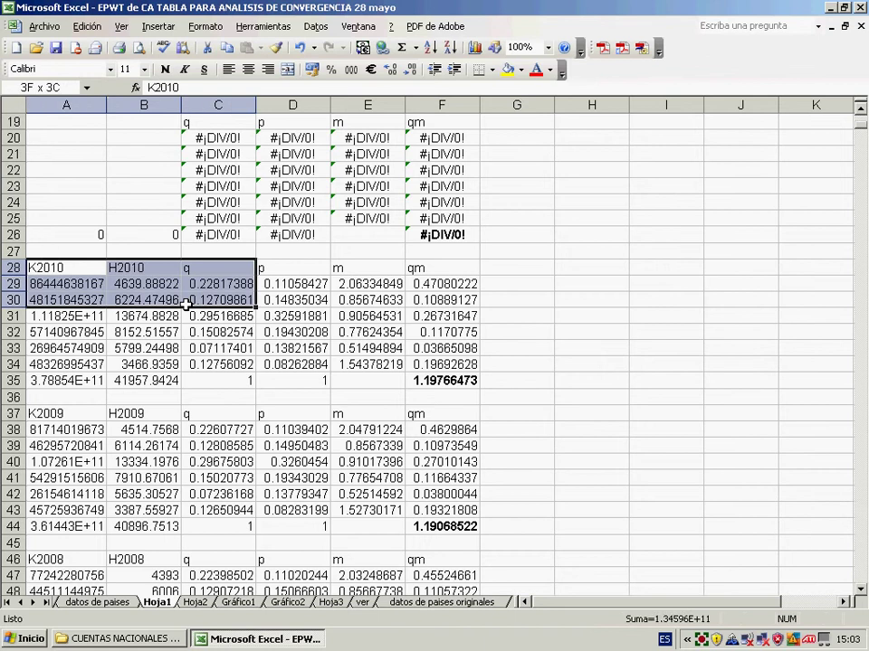
click(423, 380)
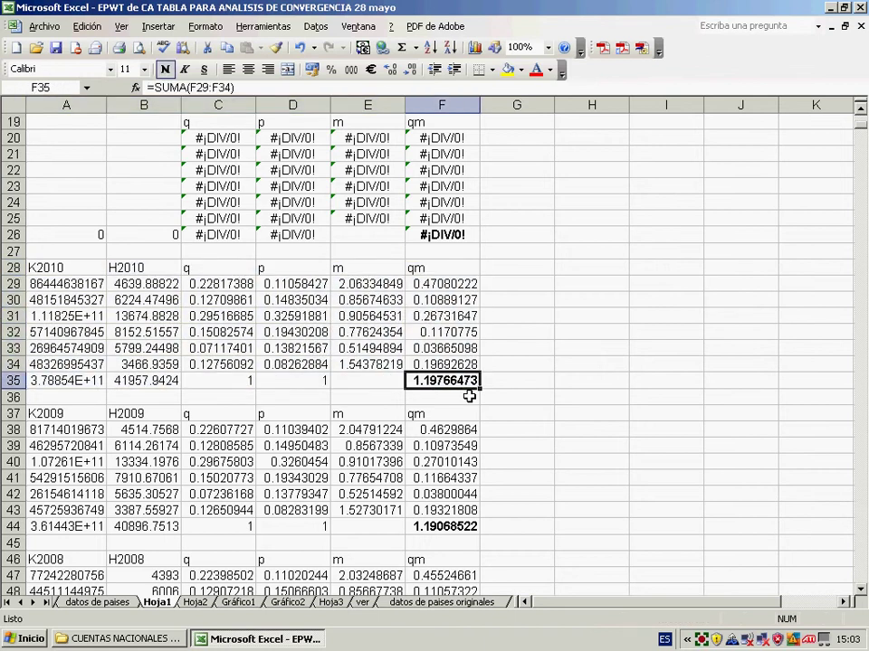
click(195, 602)
click(80, 139)
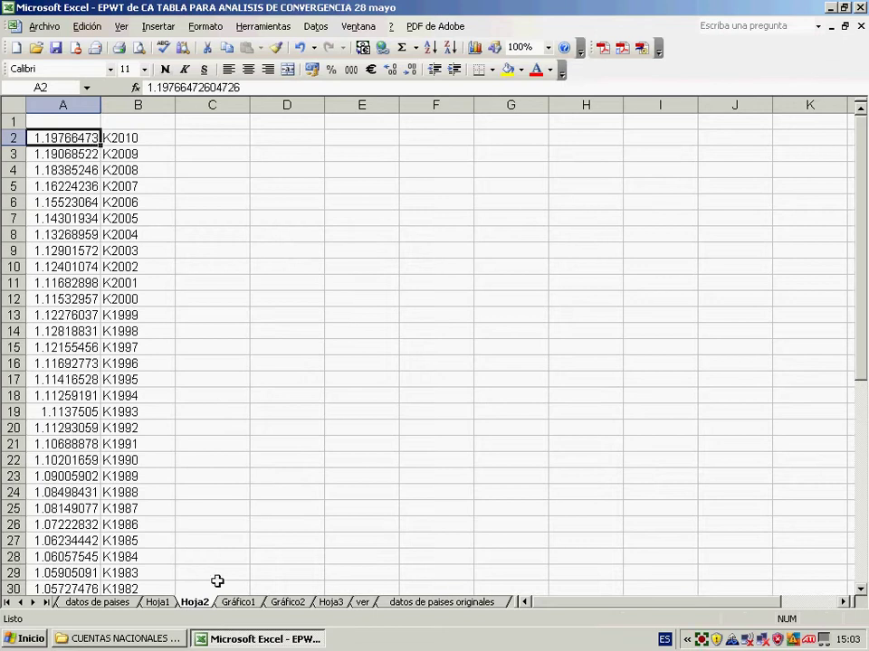
click(158, 602)
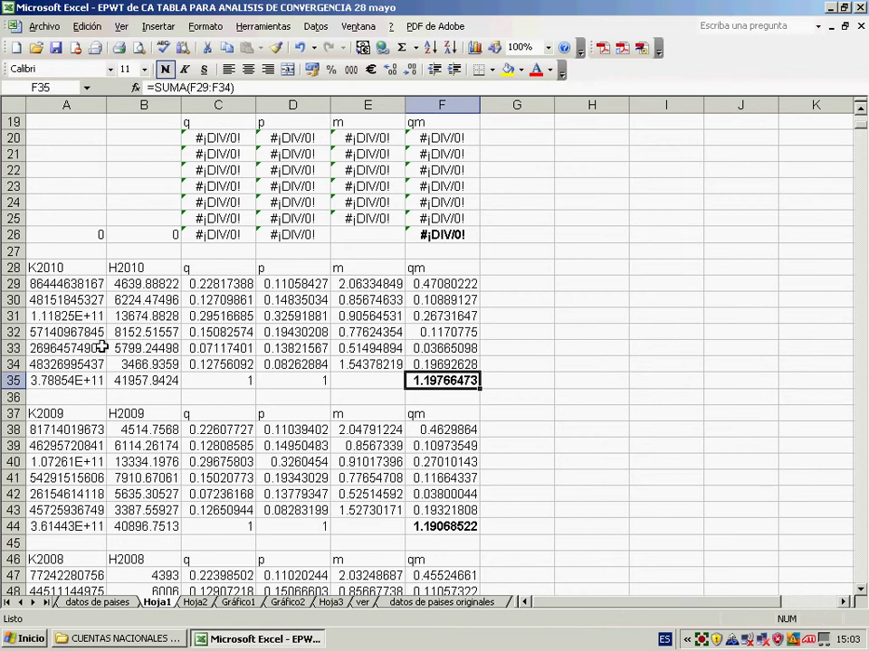
Select the two #DIV/0! tables in A10:F26 and inspect the division formula in C14
scroll(101, 343, up, 4)
scroll(102, 343, up, 1)
drag(97, 222, 441, 485)
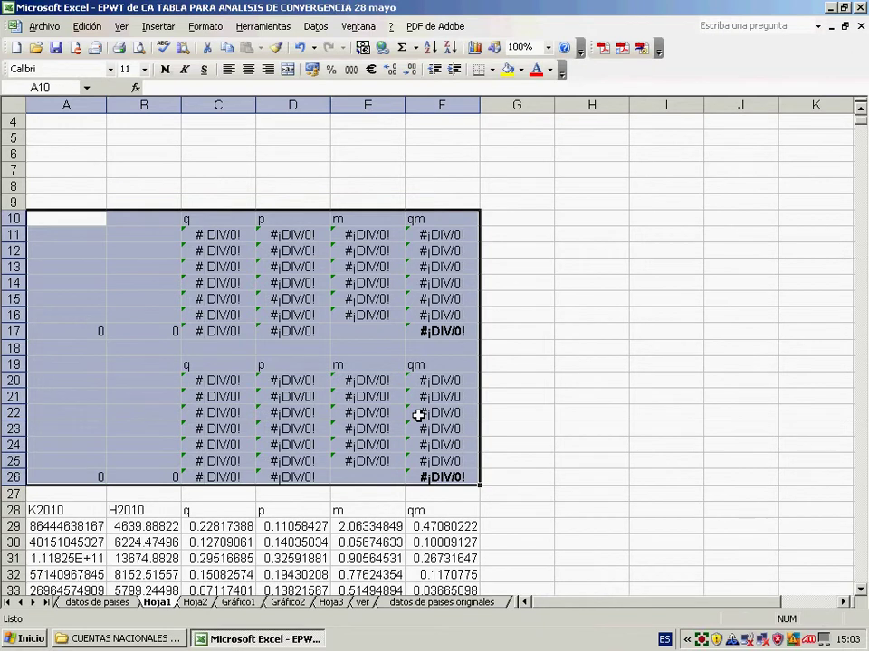
click(232, 282)
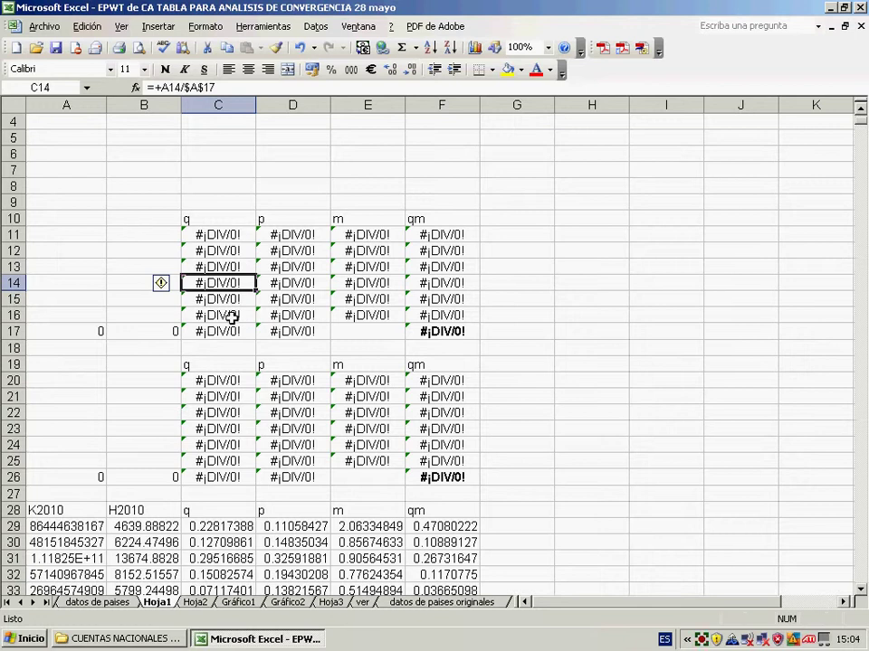
Erase all contents of Hoja1
scroll(13, 107, up, 1)
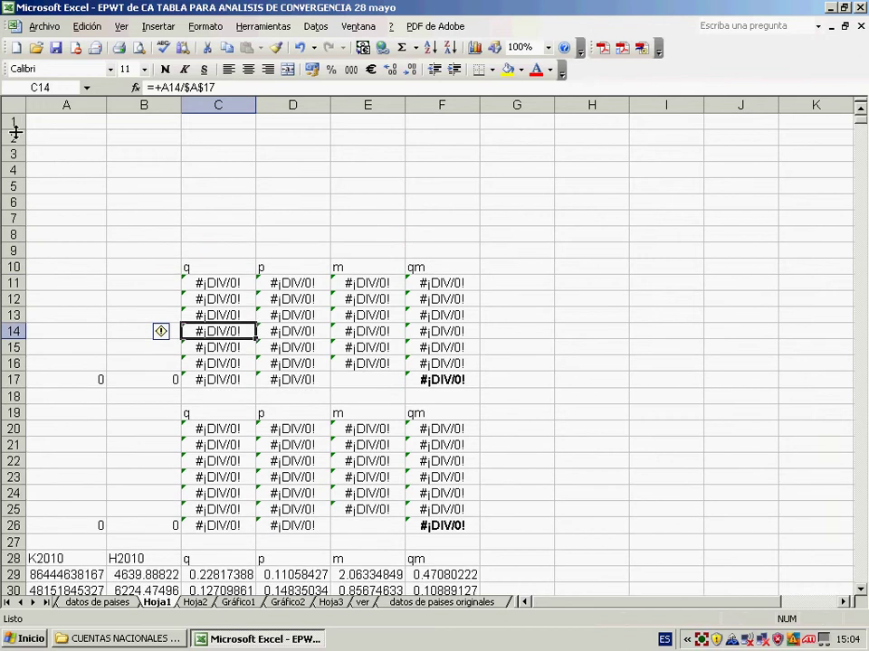
click(15, 107)
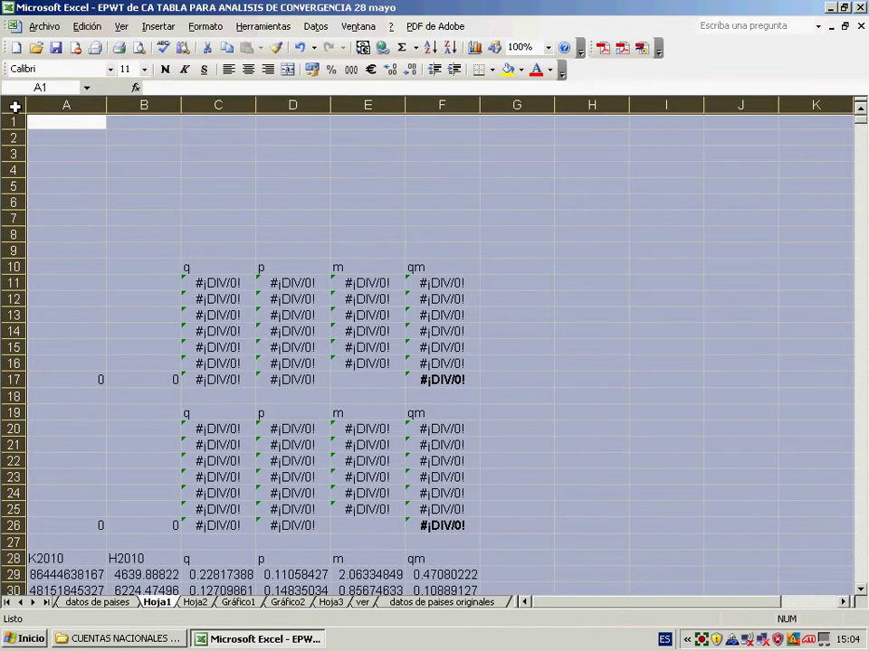
key(Delete)
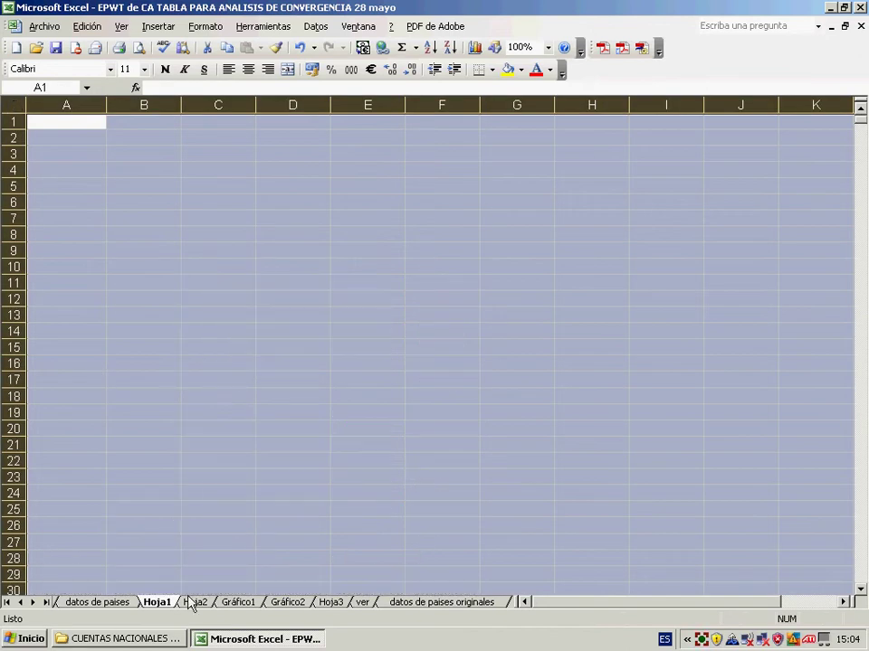
click(62, 124)
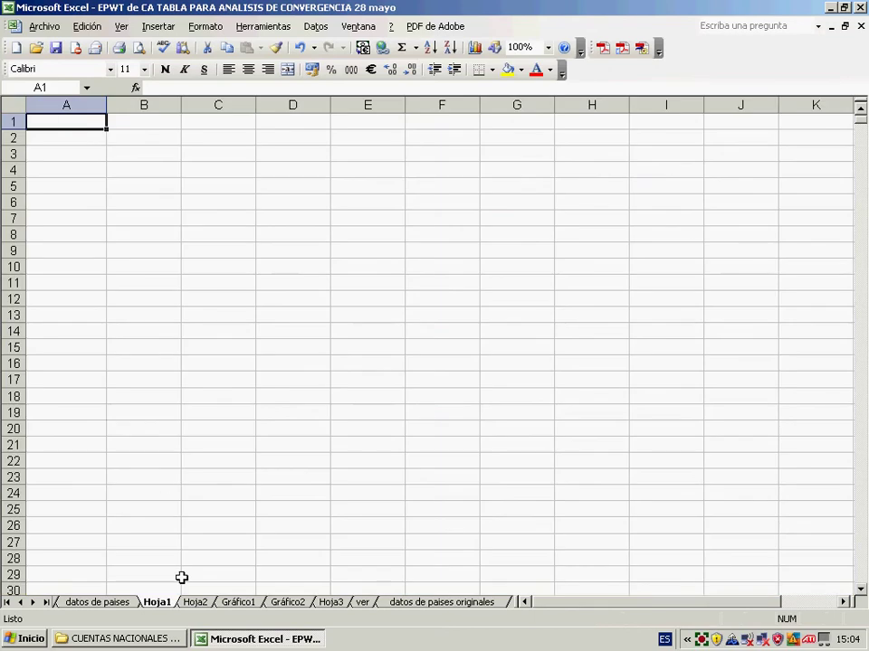
Erase the totals list from Hoja2, leaving the sheet blank
click(194, 603)
click(14, 105)
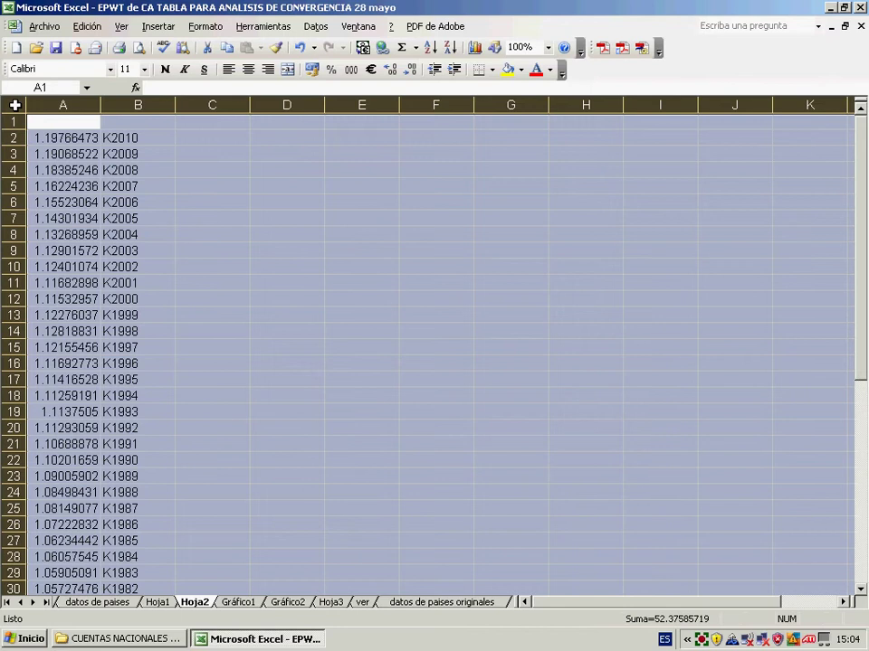
key(Delete)
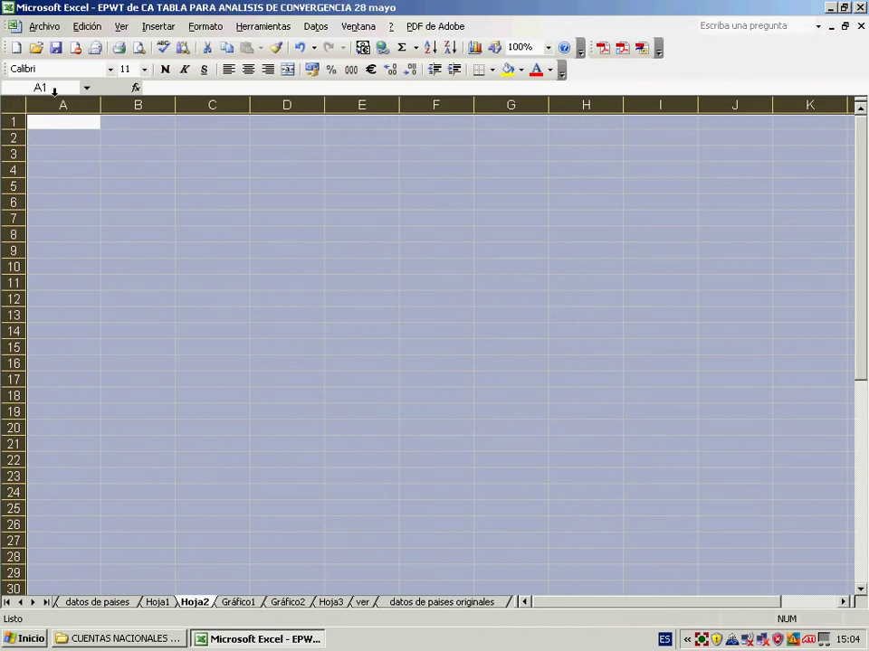
click(56, 120)
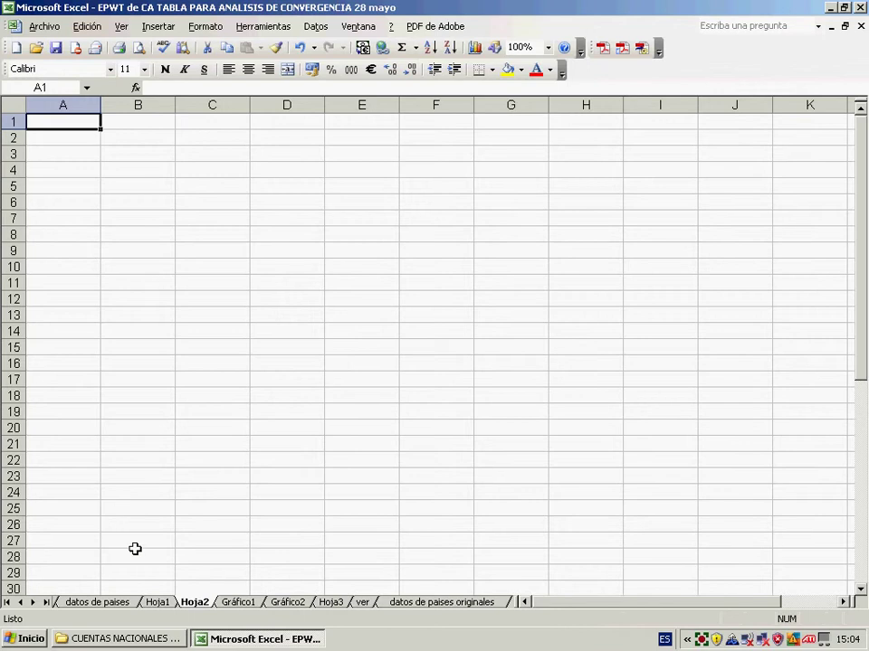
Select the K1963 heading in B44 on datos de paises and open the Macros list
click(126, 602)
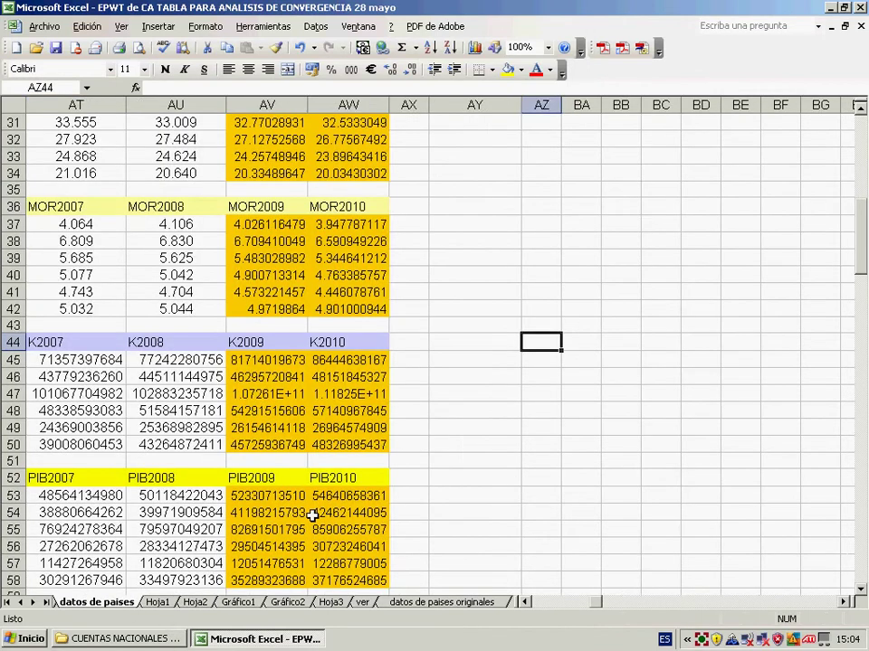
drag(601, 602, 527, 602)
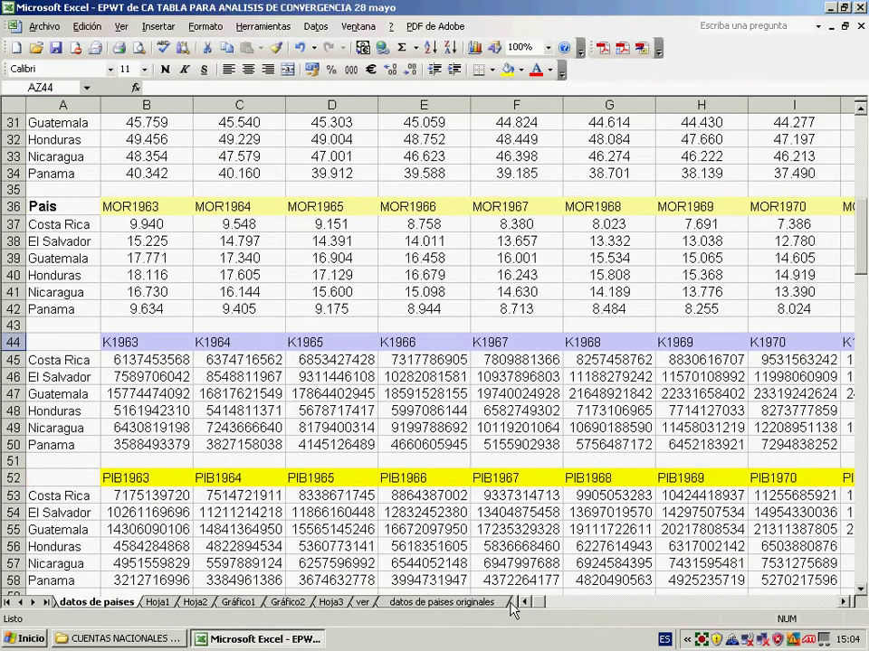
click(161, 345)
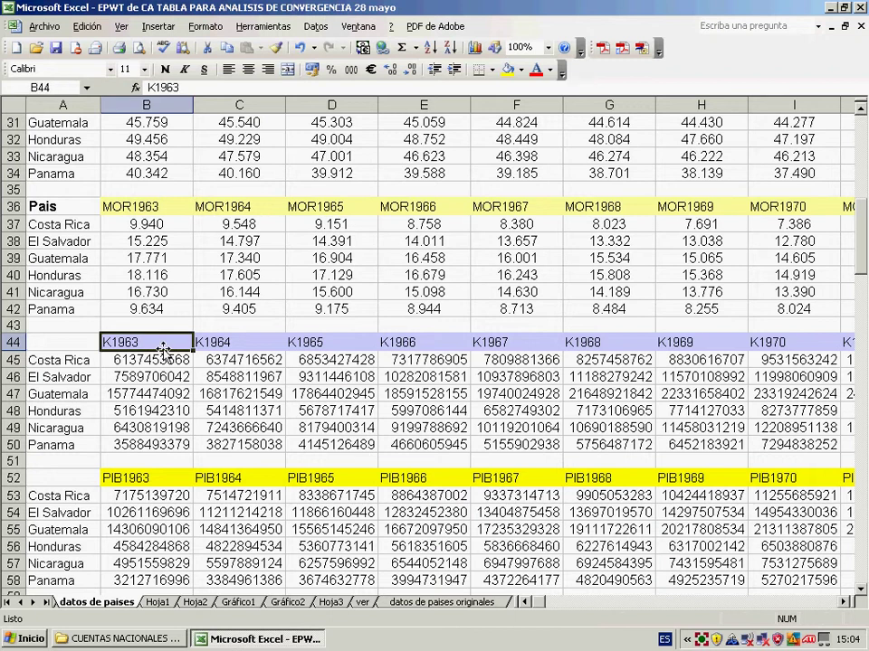
click(254, 29)
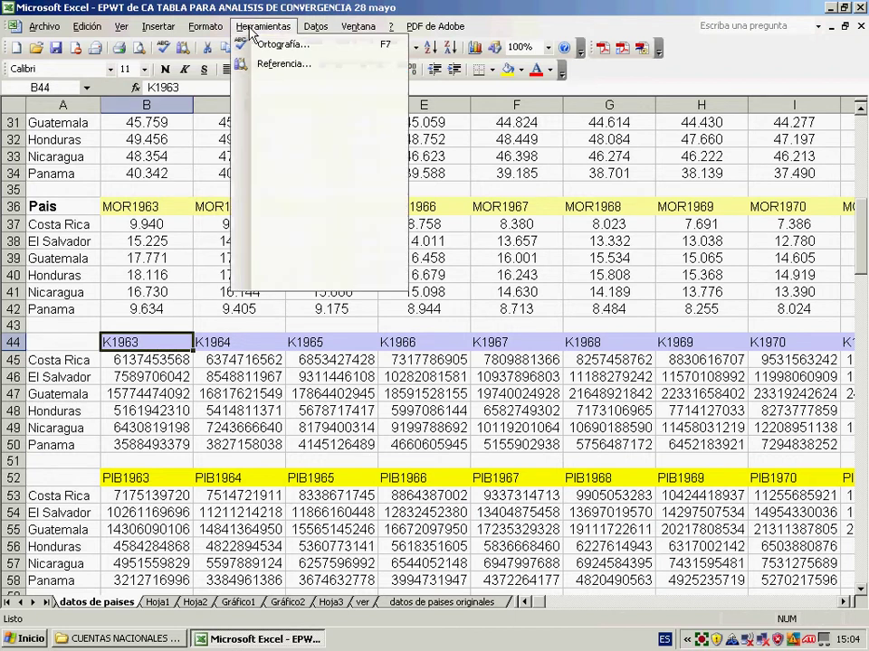
mouse_move(303, 230)
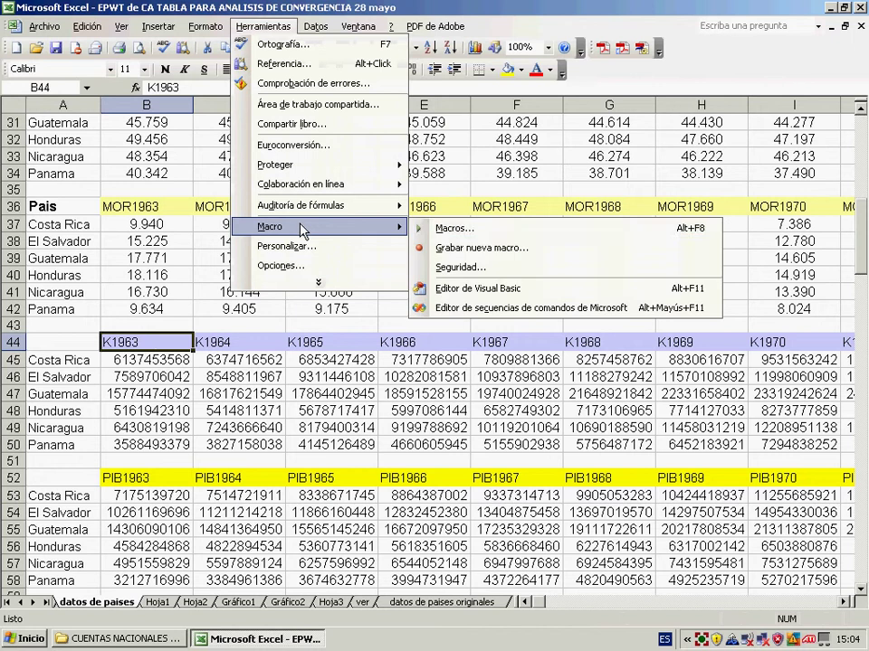
click(432, 229)
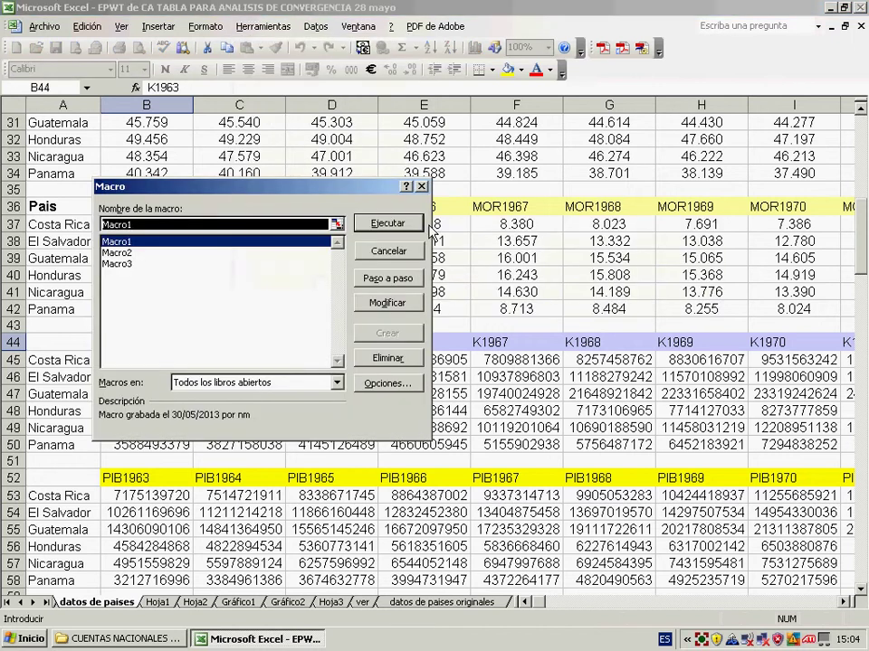
Review Macro3's and Macro2's options without changes, then reselect Macro3
click(131, 264)
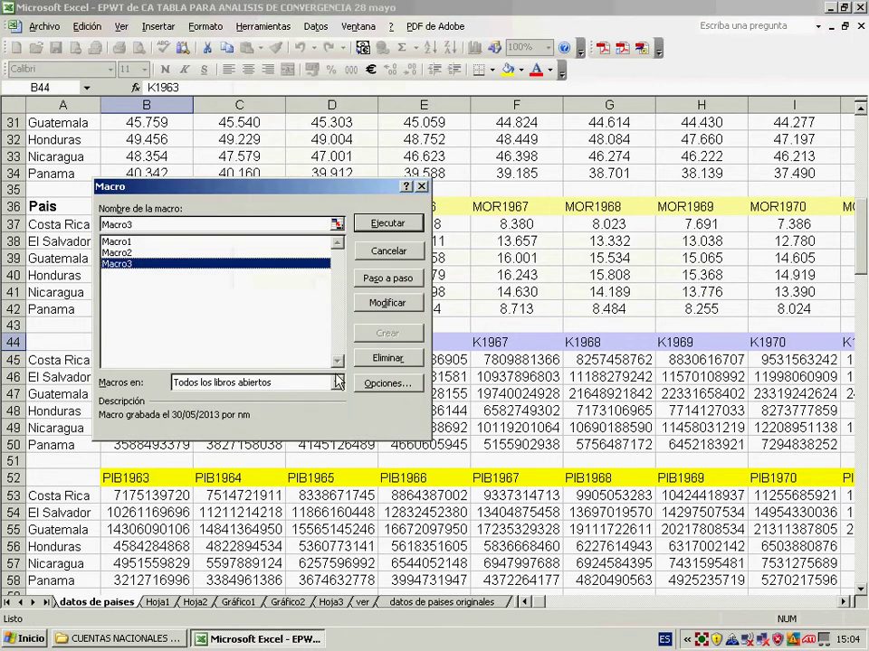
click(381, 383)
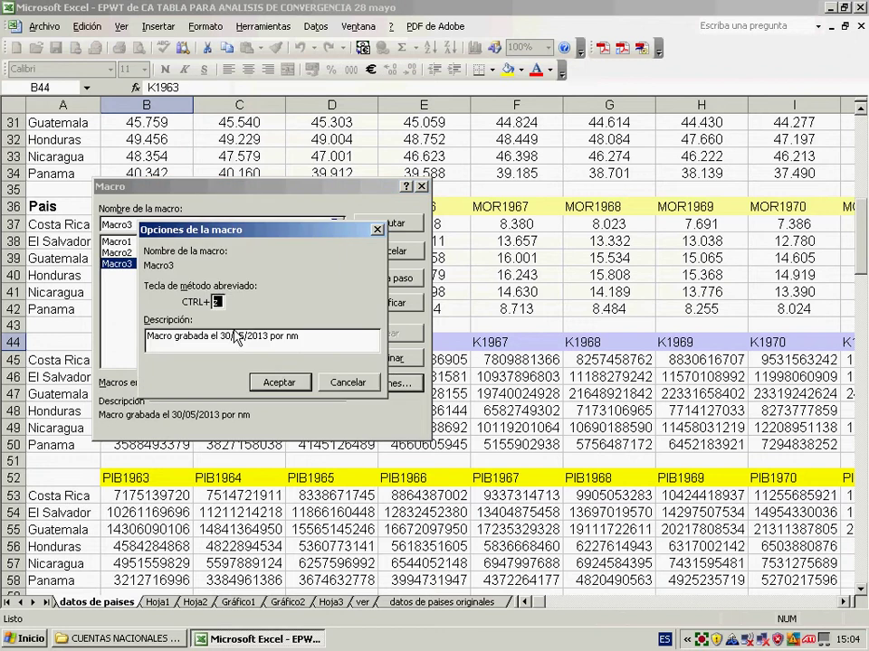
click(347, 382)
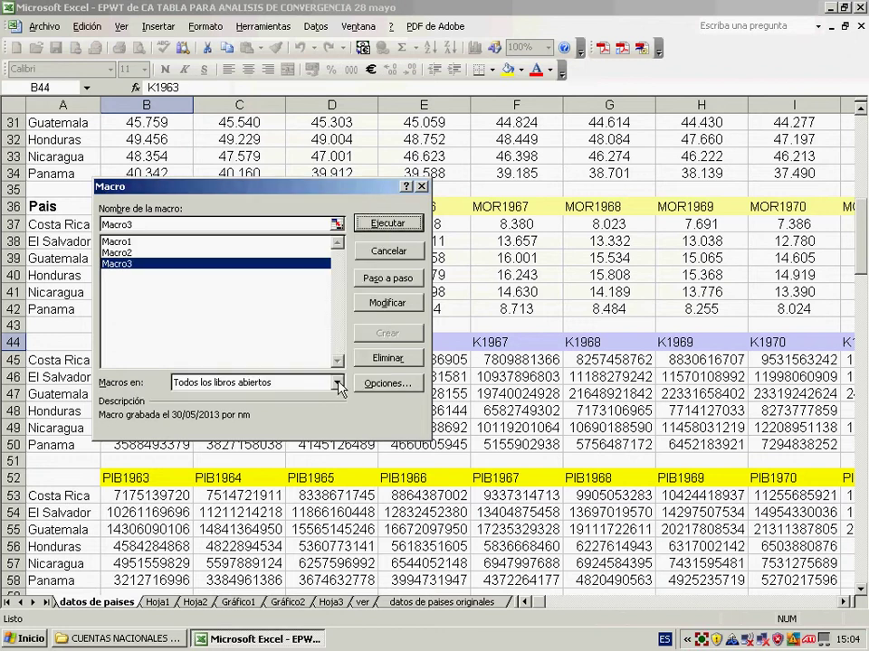
click(127, 252)
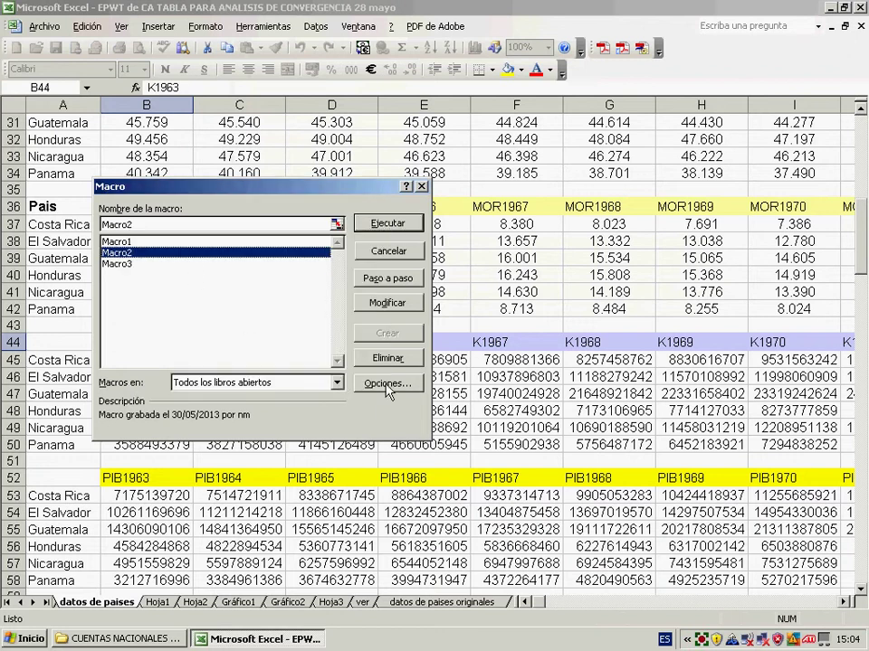
click(387, 383)
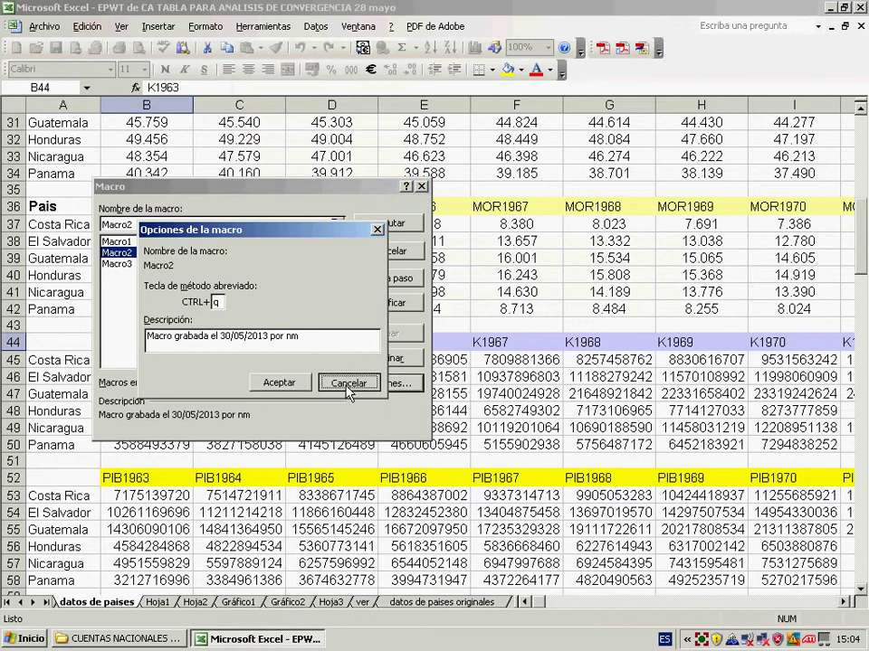
key(Escape)
click(122, 264)
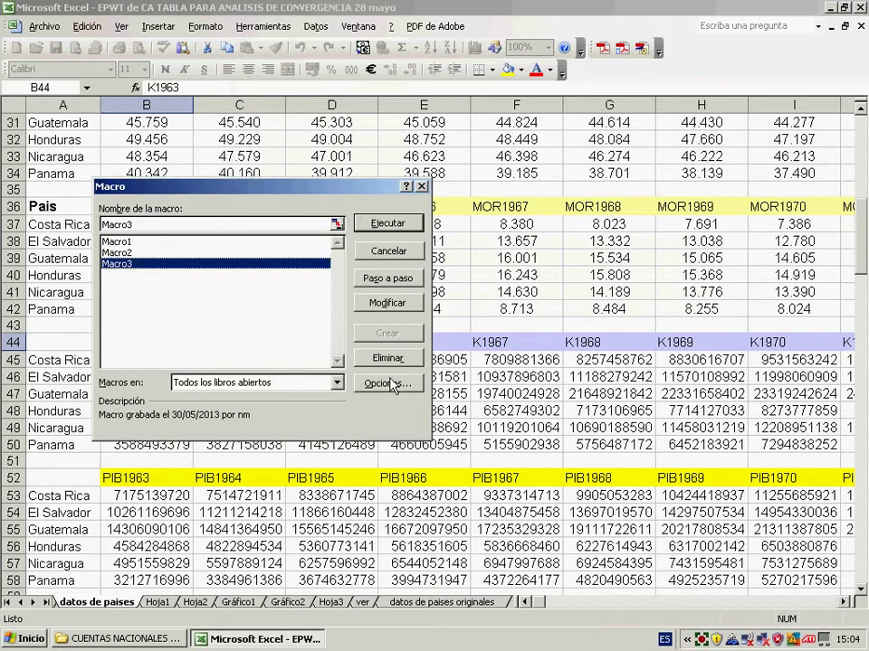
Step into Macro3, maximize the VBA editor, and narrow and reposition the Módulo1 code window
click(374, 282)
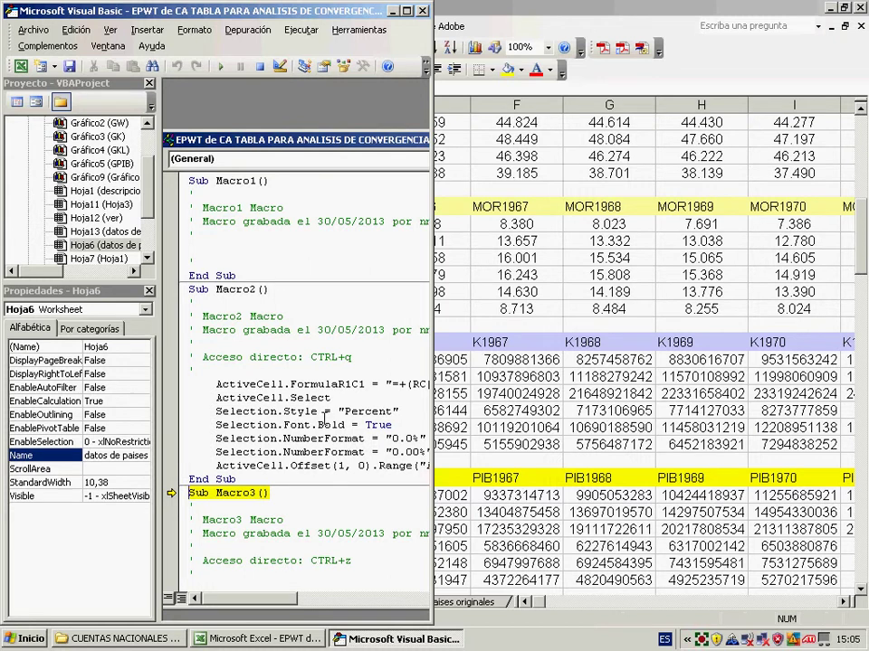
click(331, 283)
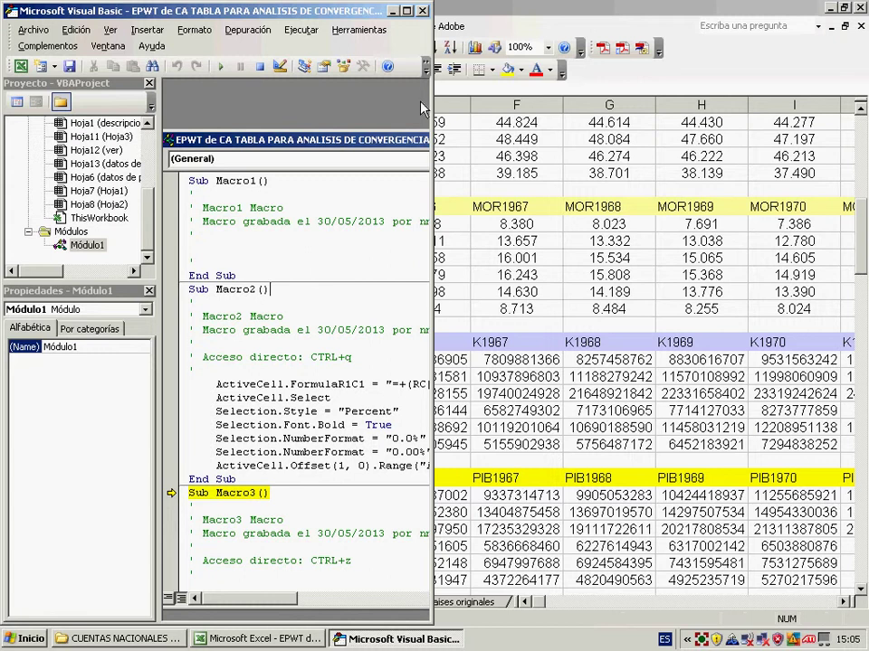
click(409, 12)
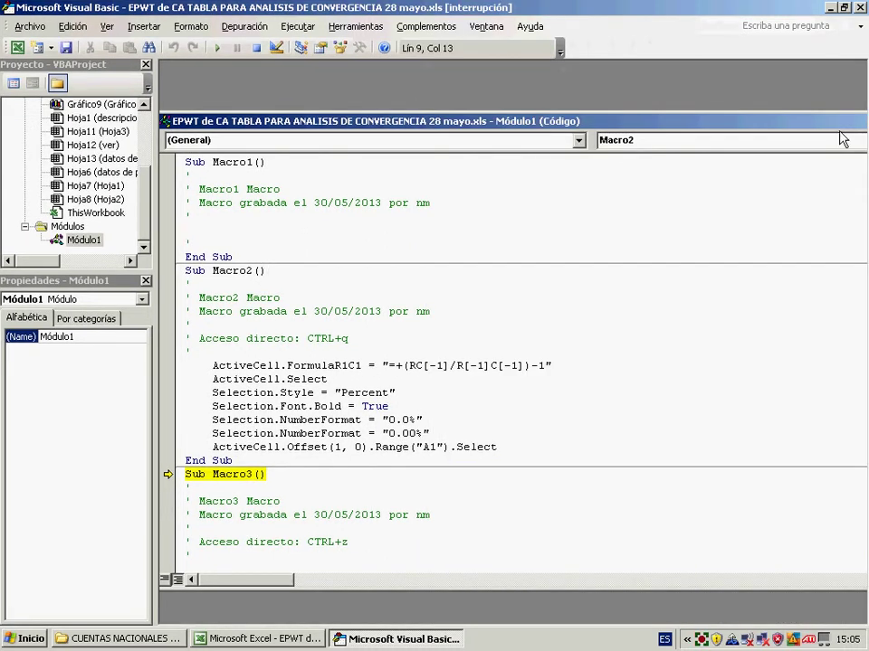
drag(764, 133, 725, 132)
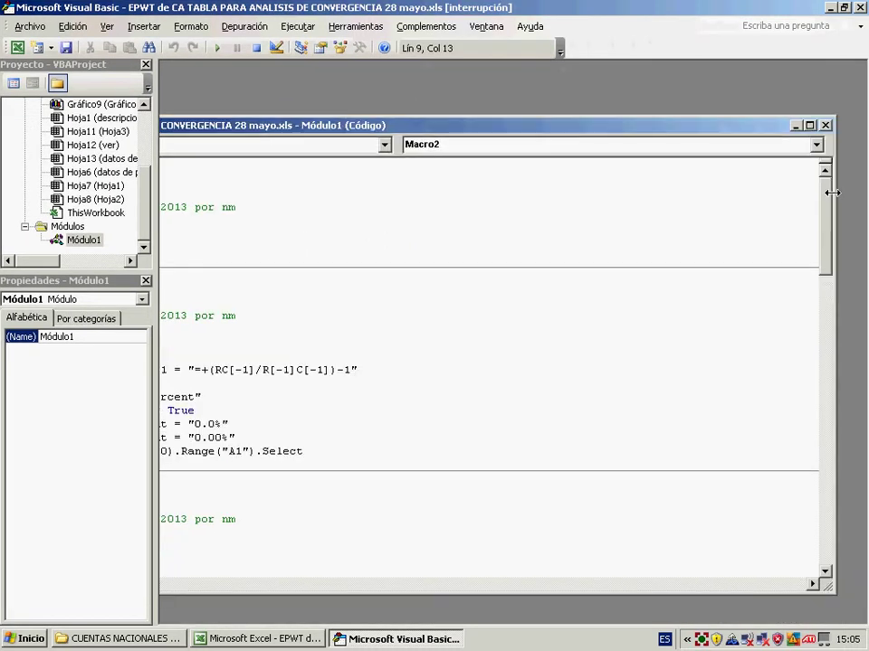
drag(833, 194, 366, 196)
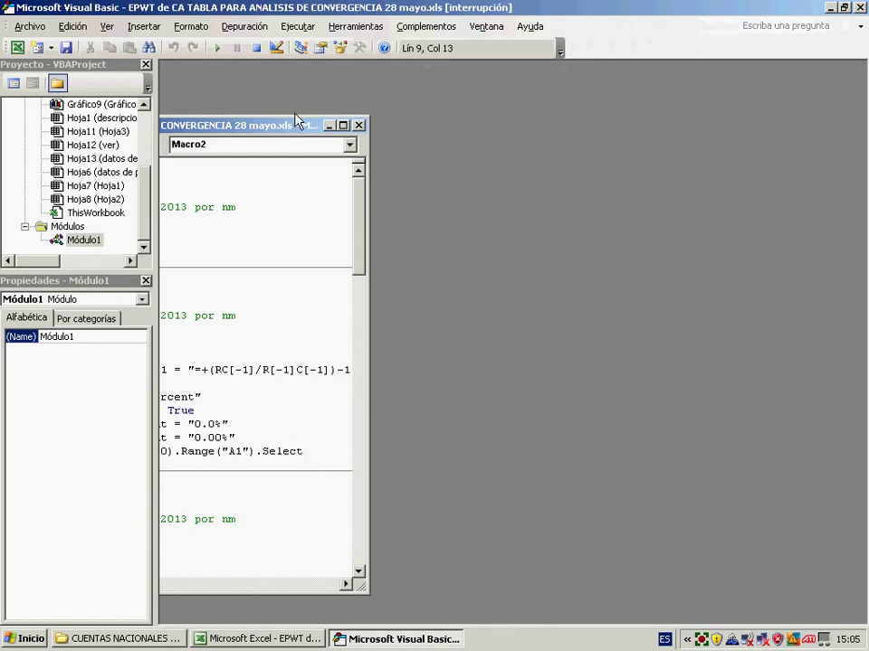
drag(271, 125, 469, 121)
mouse_move(561, 229)
mouse_down()
mouse_move(561, 310)
mouse_move(562, 302)
mouse_up()
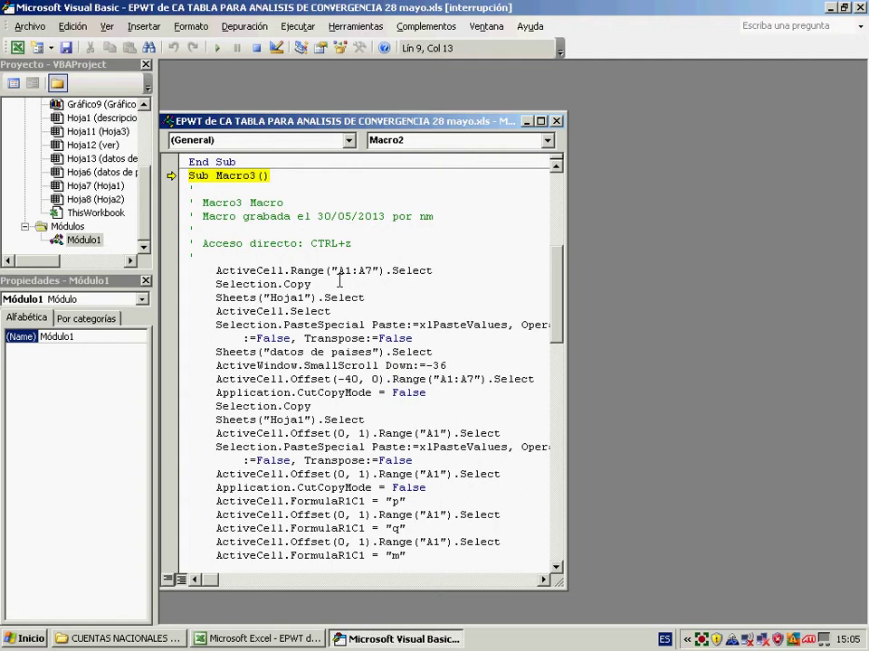
drag(311, 284, 216, 284)
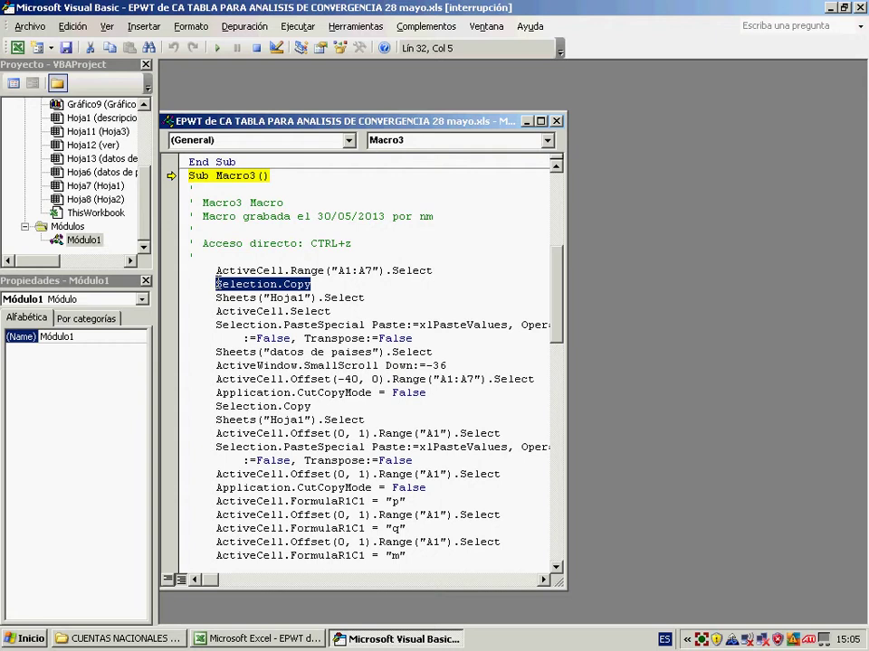
click(370, 297)
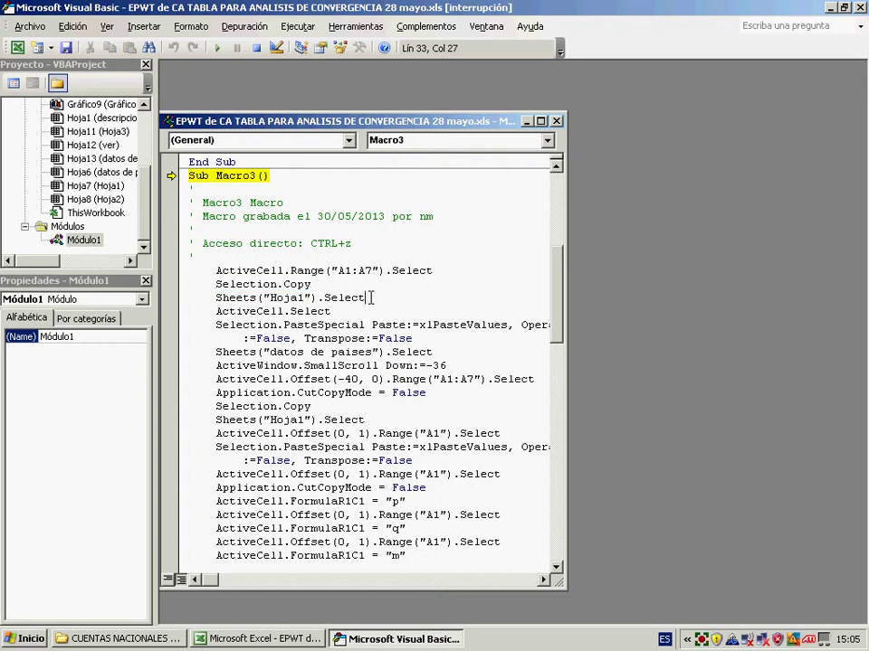
drag(370, 298, 216, 297)
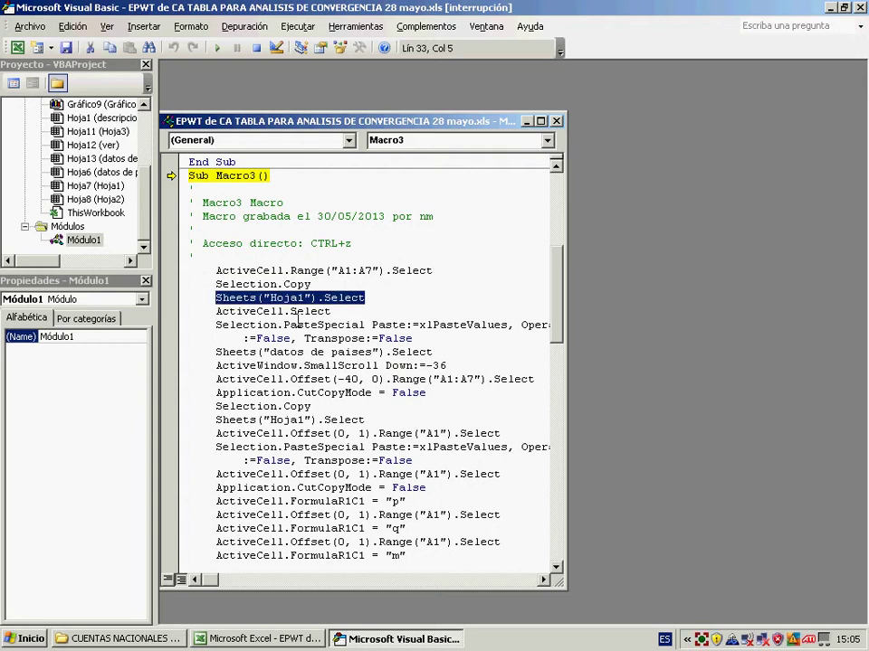
click(214, 325)
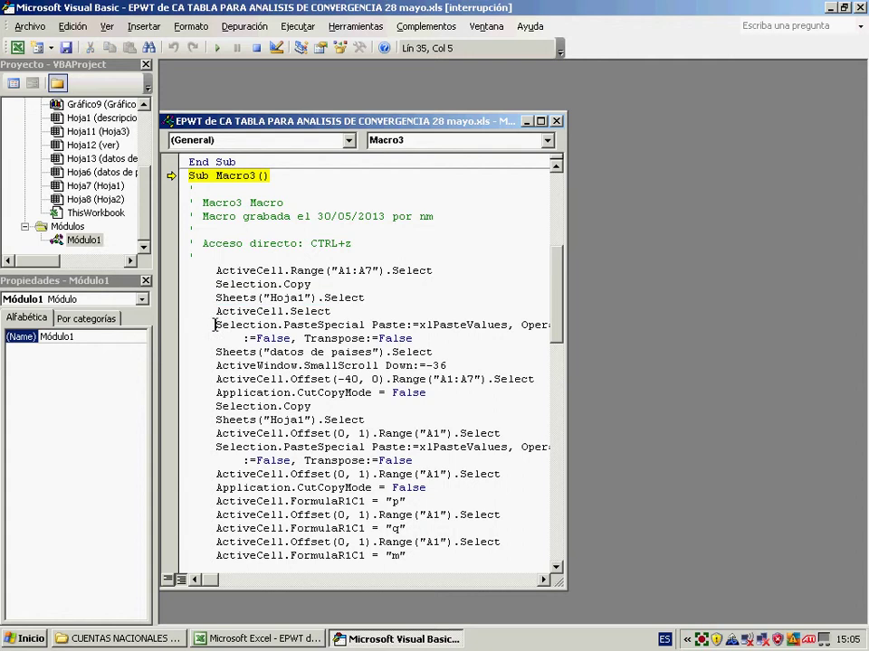
drag(215, 325, 363, 327)
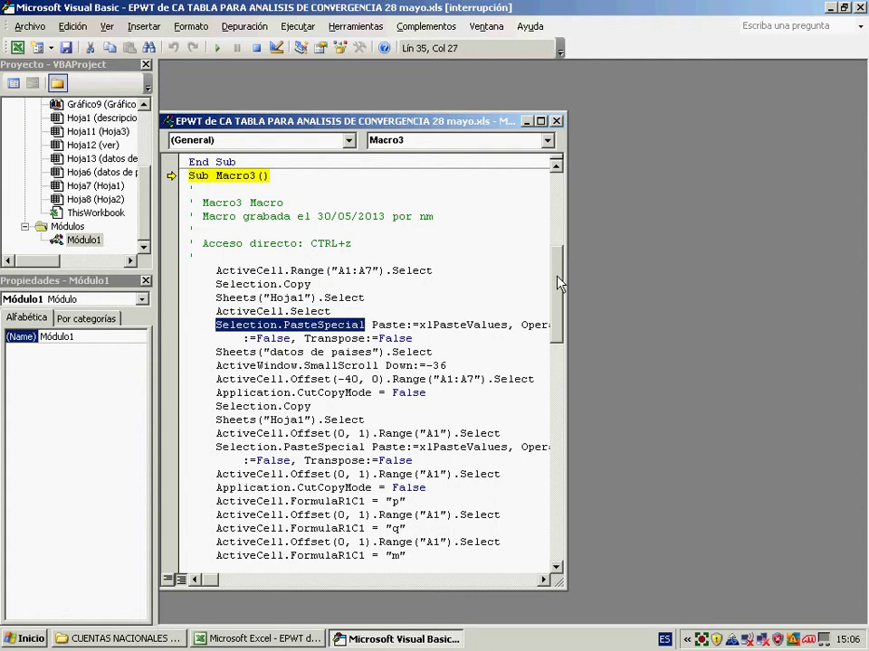
mouse_move(558, 284)
mouse_down()
mouse_move(561, 489)
mouse_move(539, 209)
mouse_up()
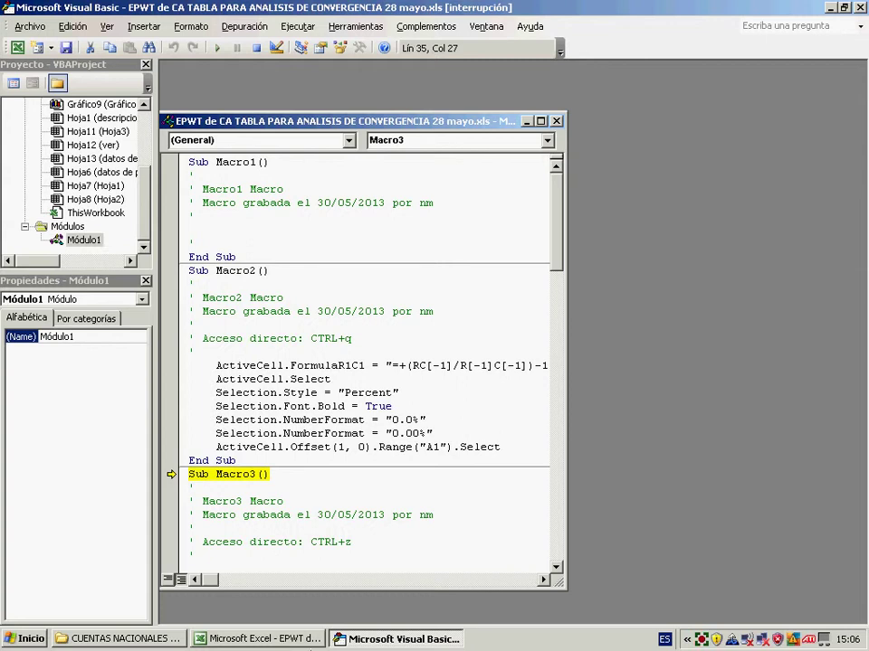
click(302, 641)
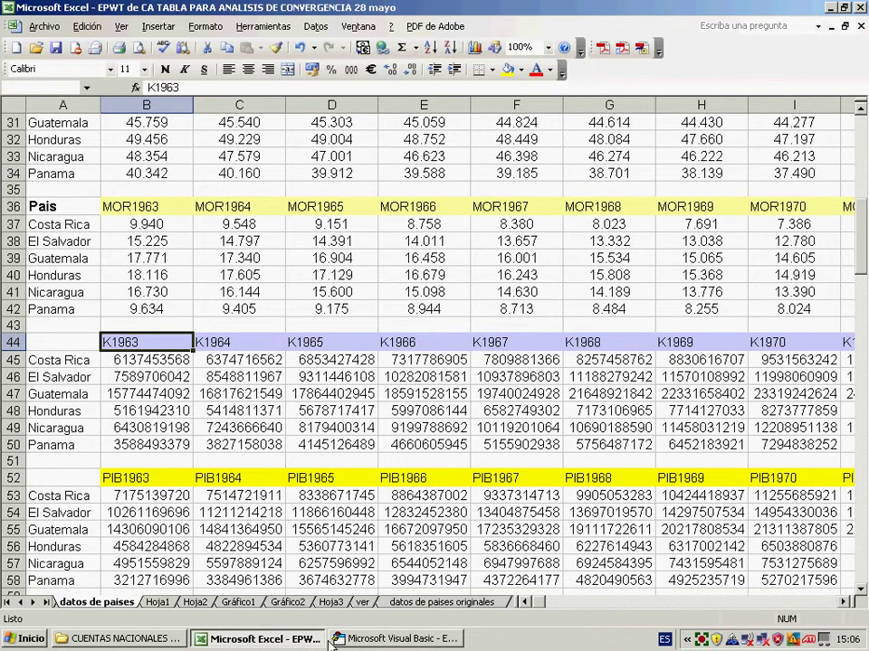
Tile Excel and the Visual Basic Editor vertically with Mosaico vertical
click(370, 640)
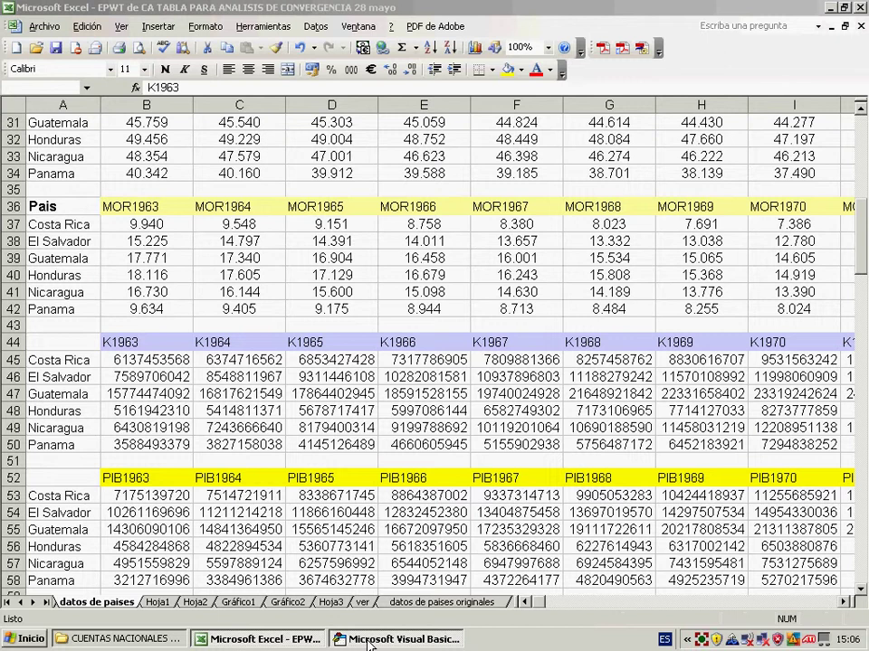
right_click(367, 643)
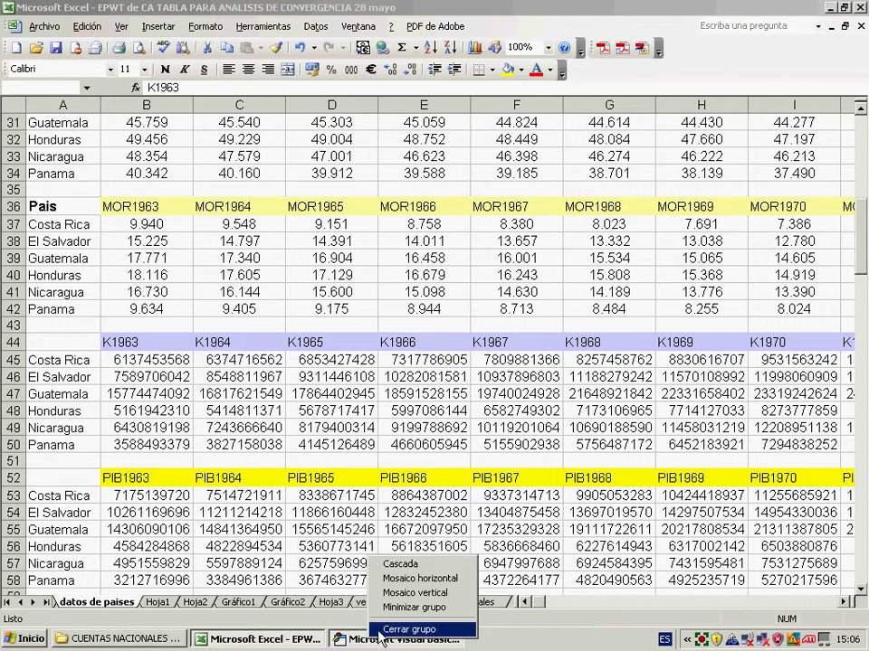
click(413, 596)
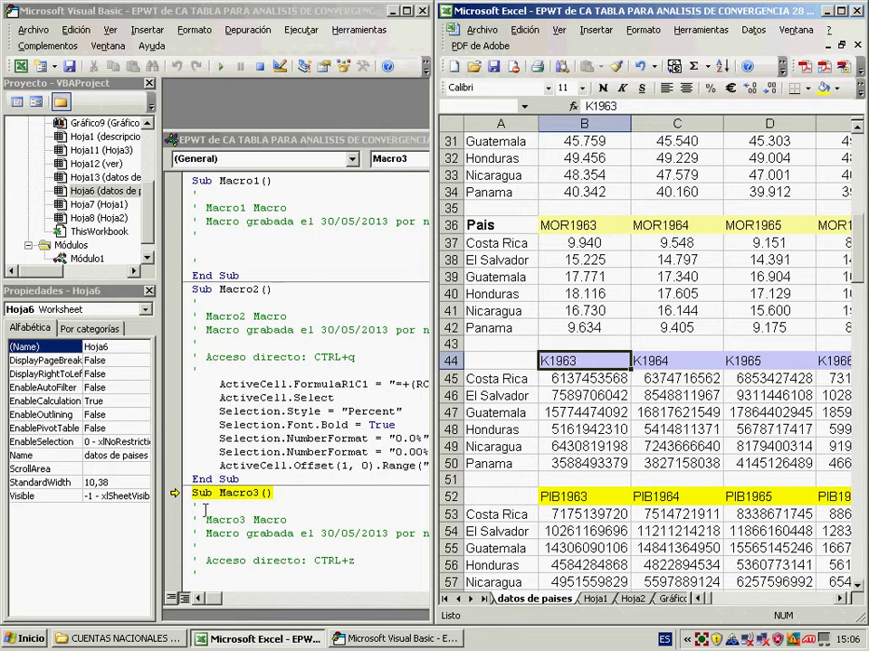
Activate Módulo1 and look over the Depuración menu without choosing a command
click(332, 492)
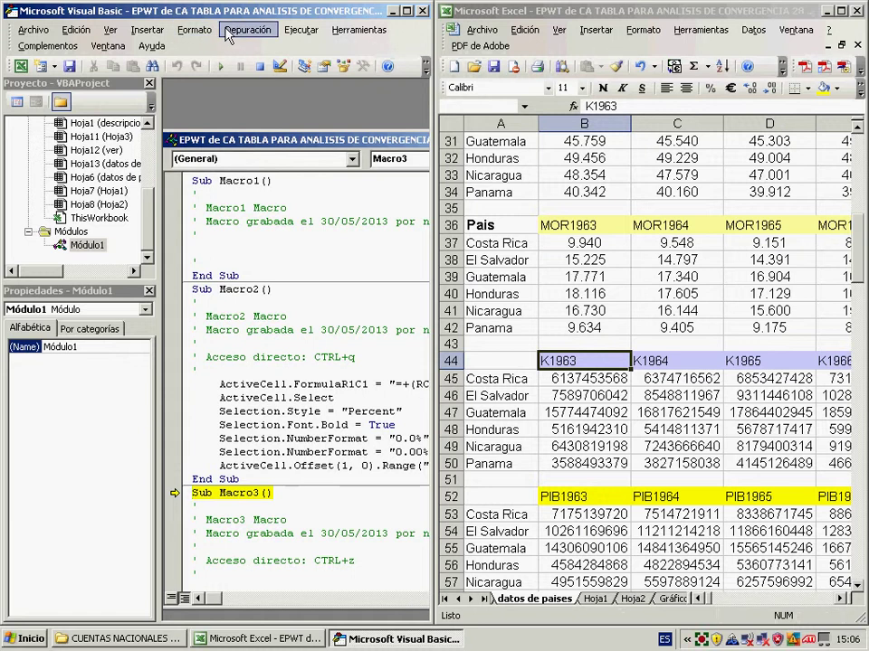
click(228, 32)
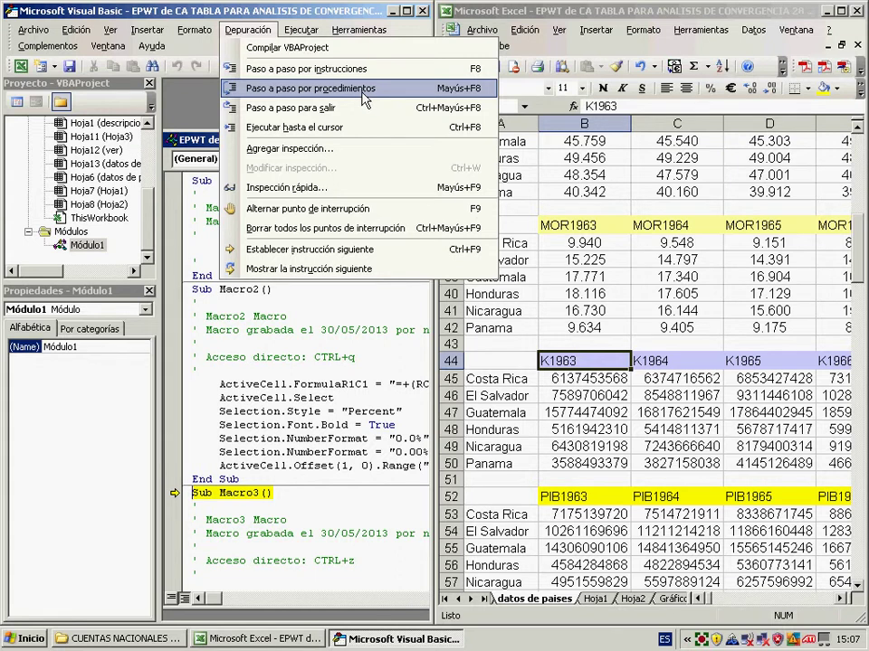
click(146, 369)
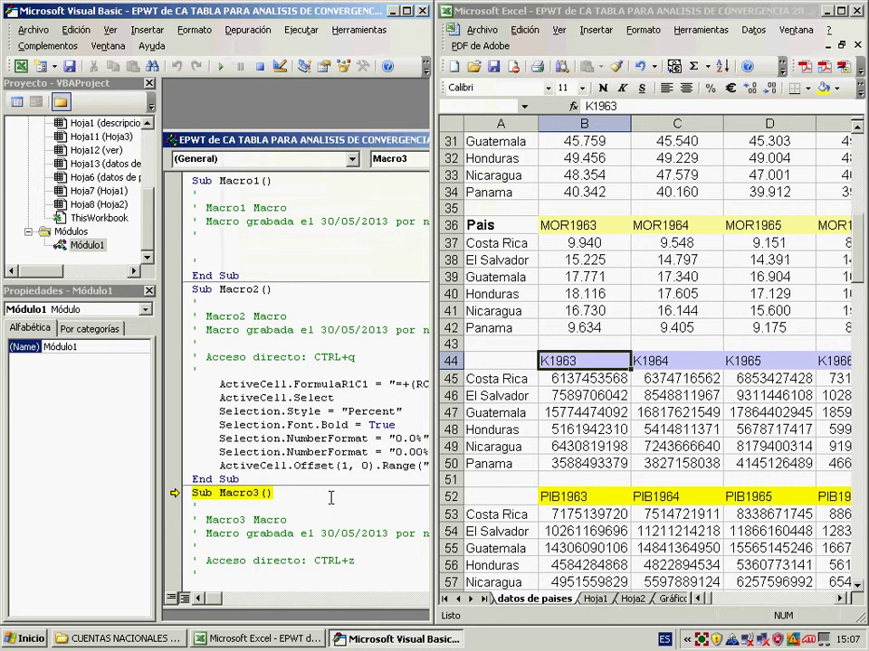
Step Macro3 with F8 to copy K1963 B44:B50 into Hoja1 A1:A7
key(F8)
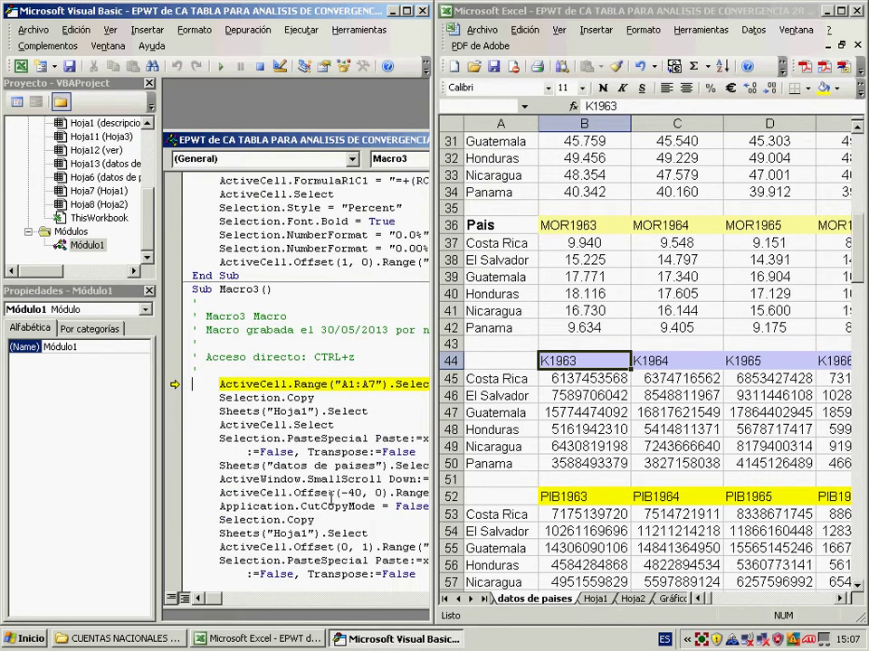
key(F8)
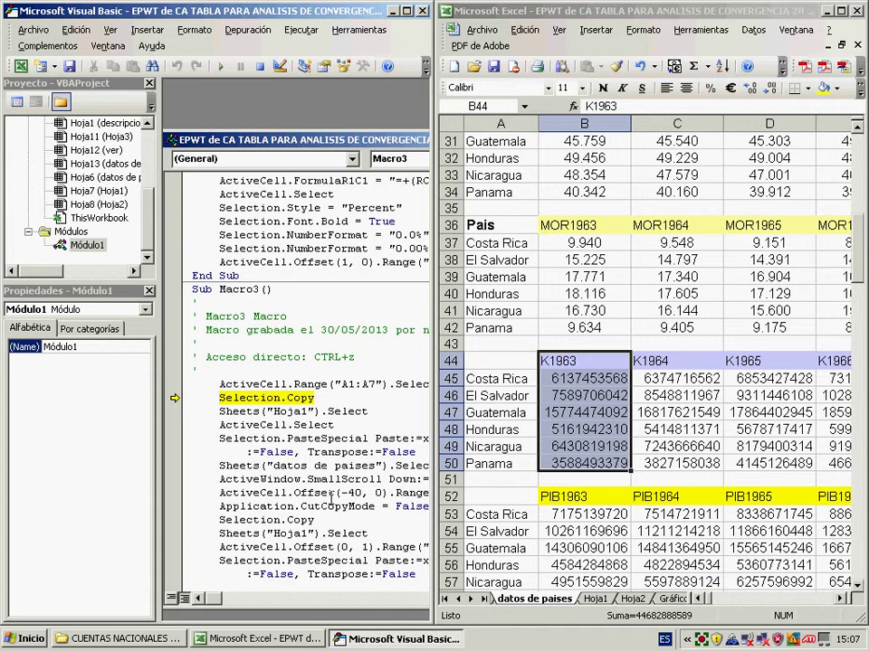
key(F8)
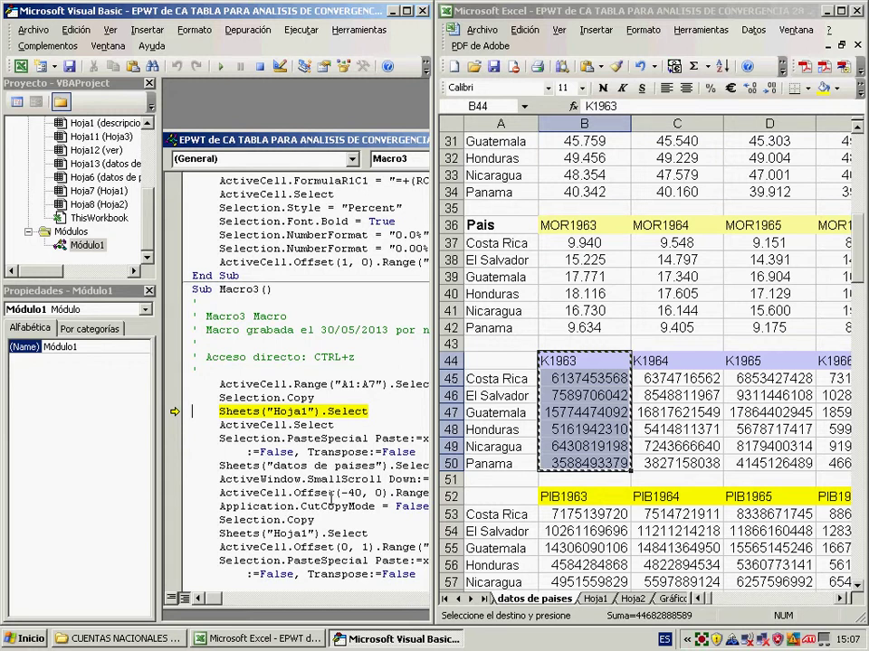
key(F8)
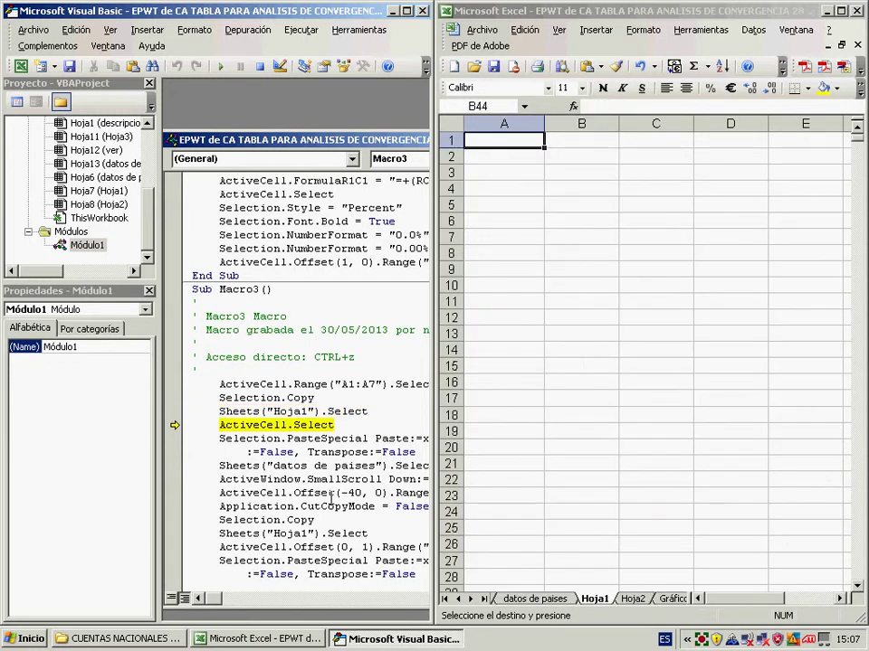
key(F8)
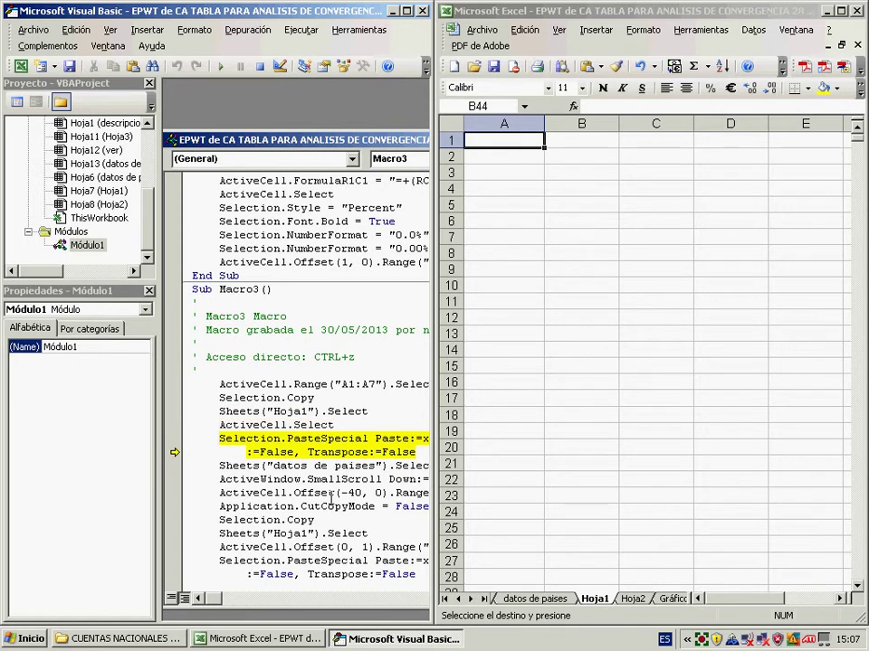
key(F8)
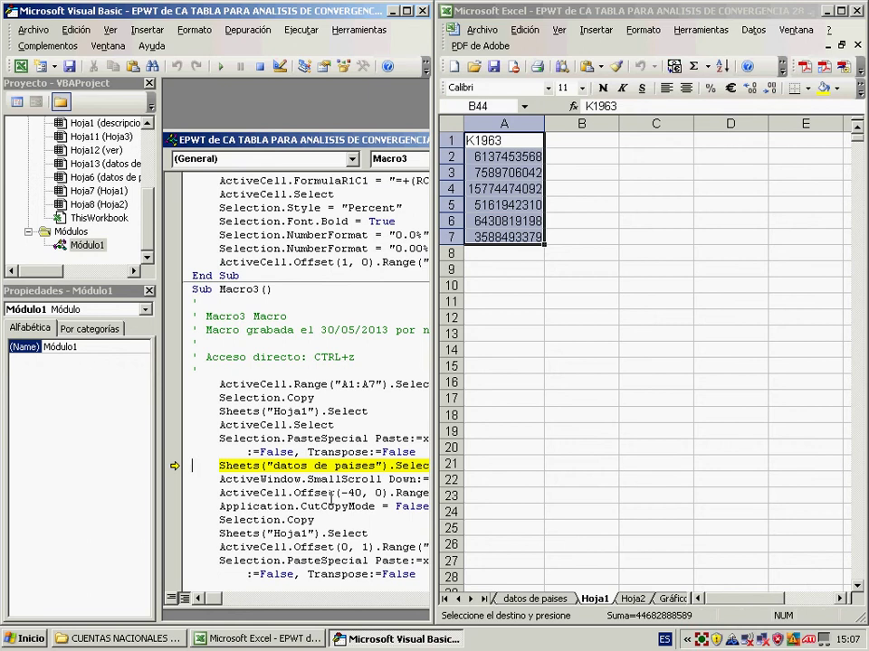
Keep stepping until the H1963 block B4:B10 on datos de paises is copied
key(F8)
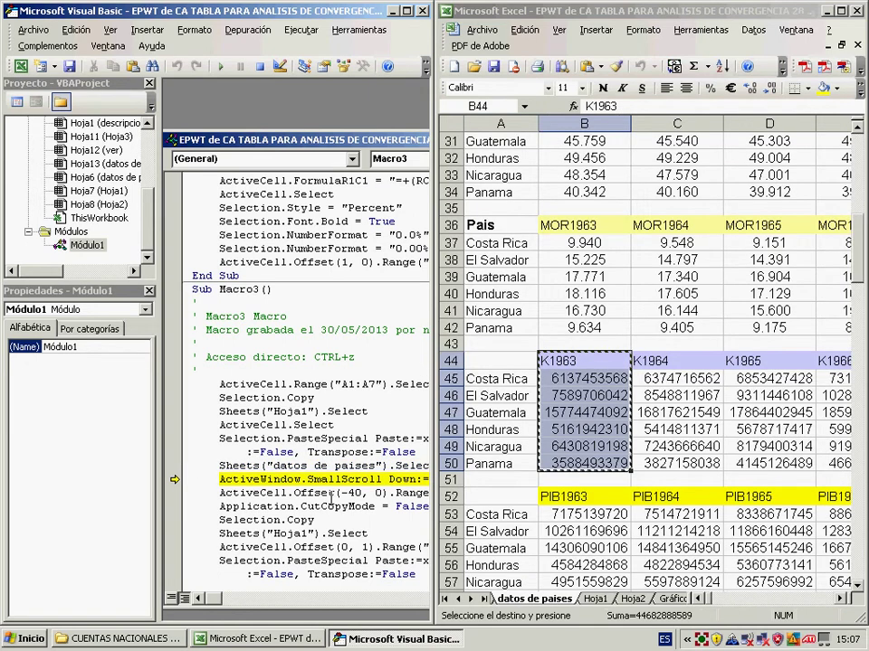
key(F8)
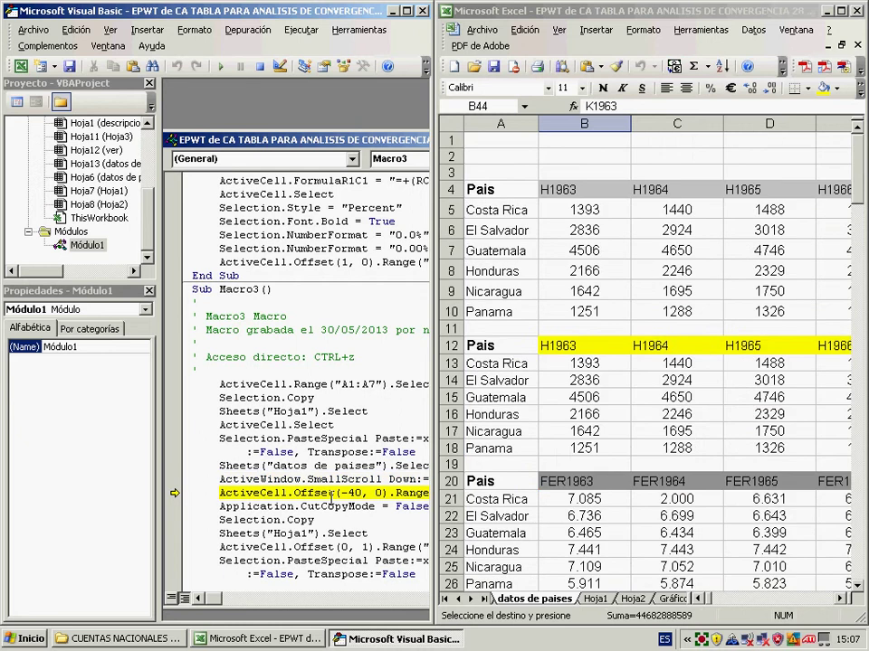
key(F8)
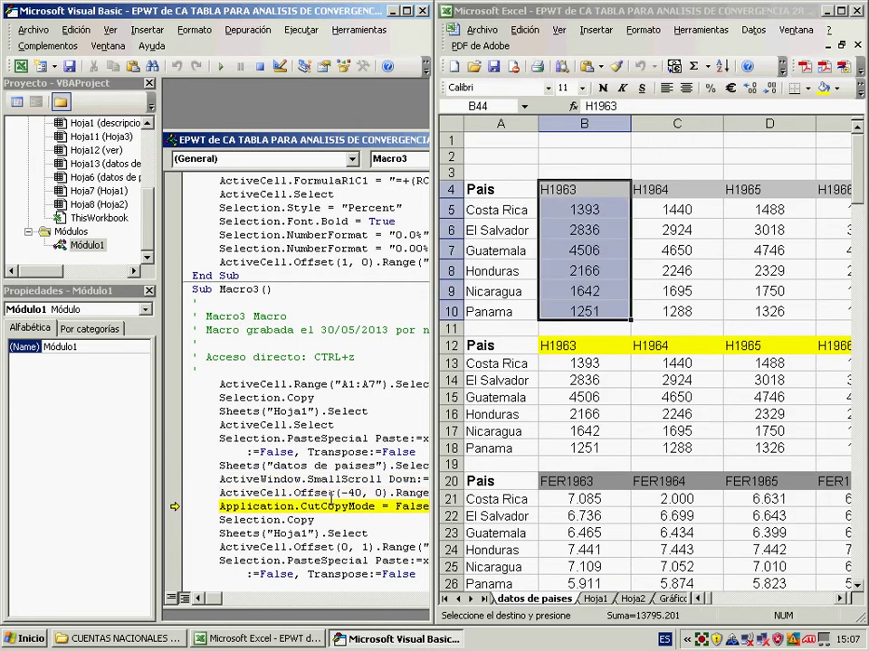
key(F8)
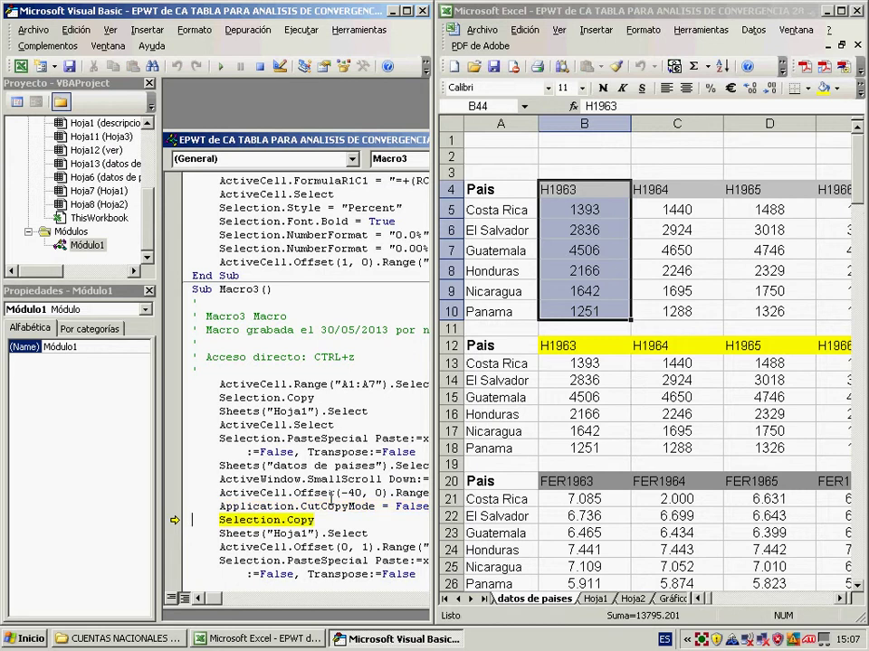
key(F8)
key(F8)
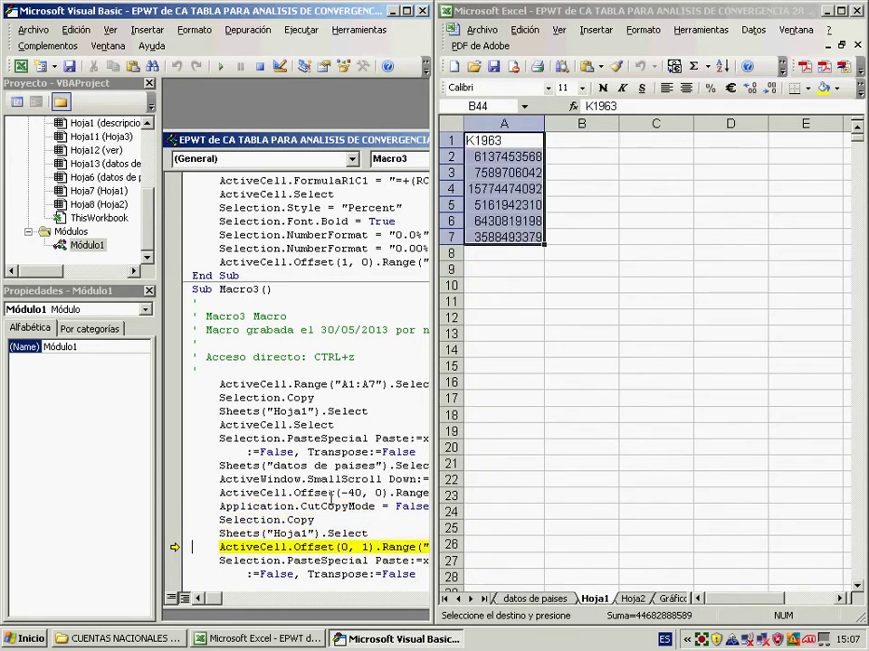
Step Macro3 to paste H1963 into Hoja1 column B, add headers, and fill q and p shares
key(F8)
key(F8)
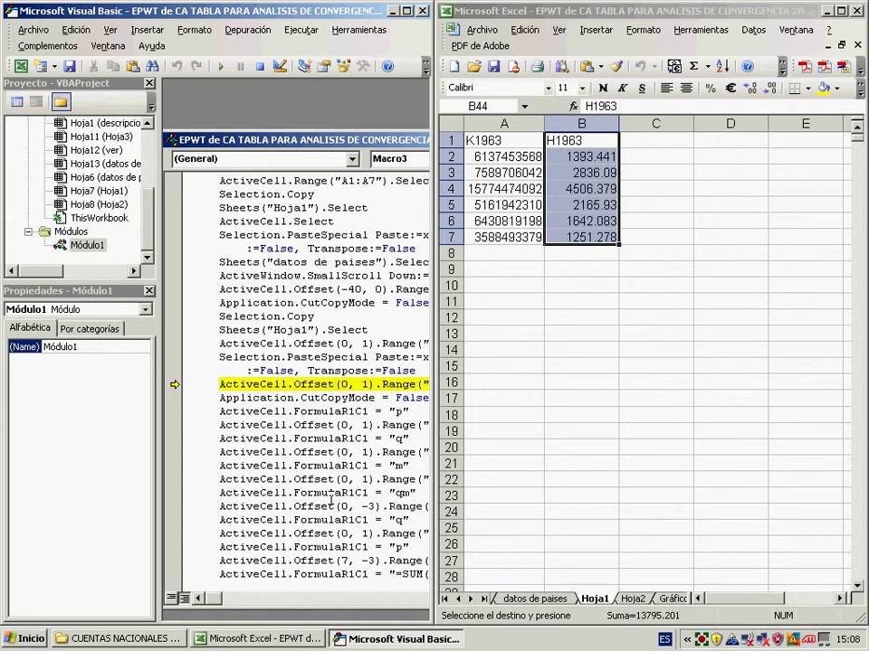
key(F8)
key(F8)
key(F8)
key(F8)
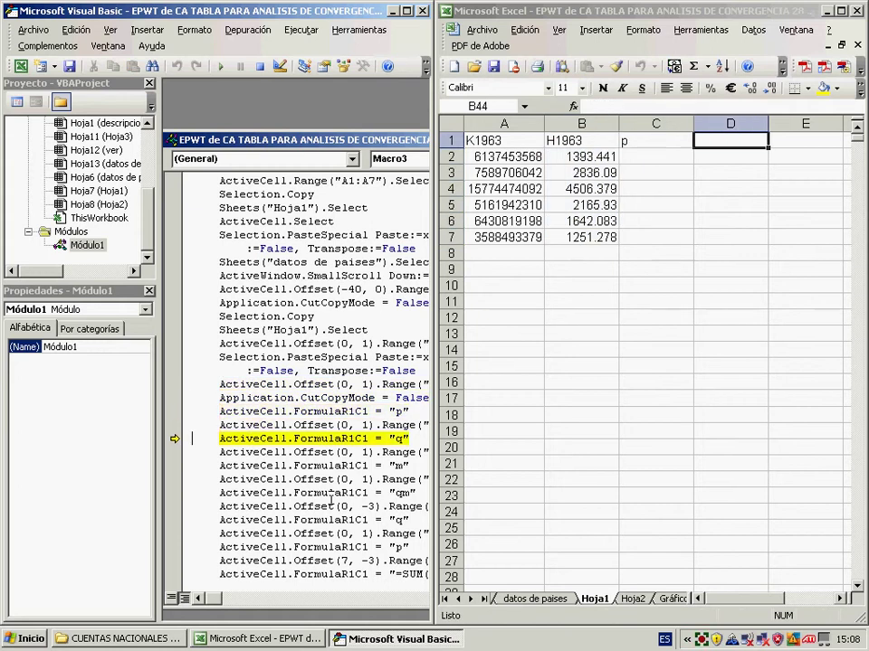
key(F8)
key(F8)
key(F8)
key(F8)
key(F8)
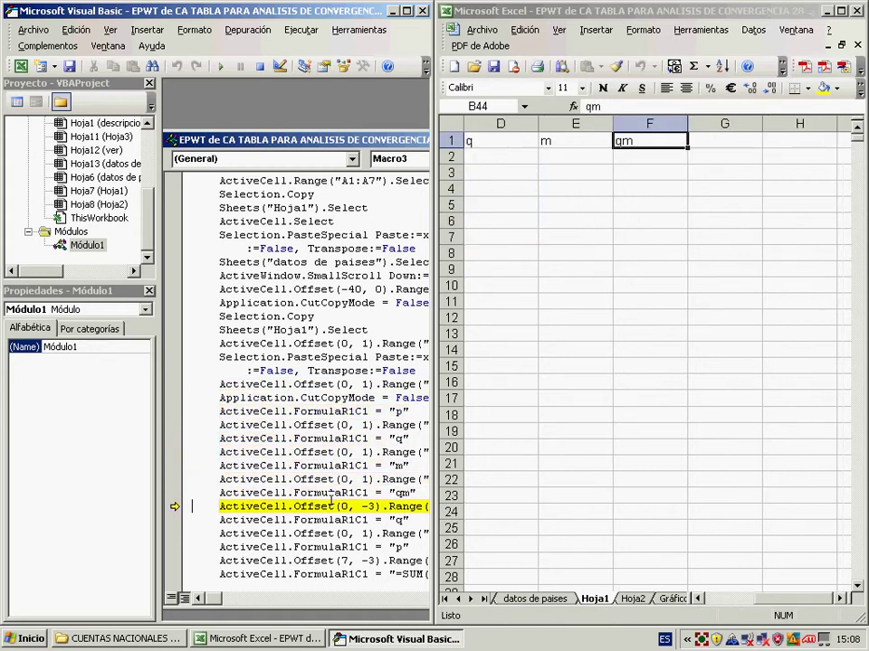
key(F8)
key(F8)
key(F8)
key(F8)
key(F8)
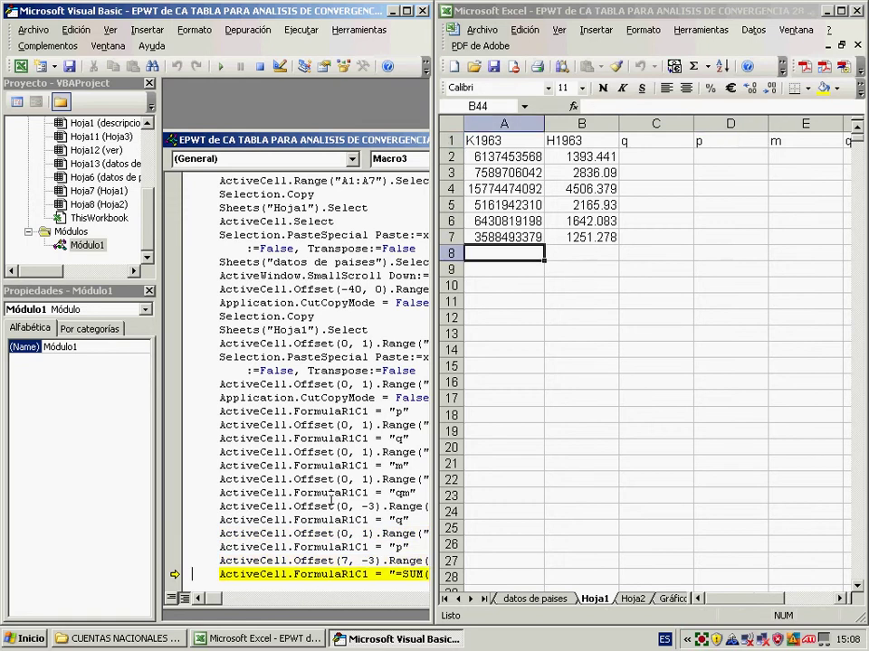
key(F8)
key(F8)
key(F8)
key(F8)
key(F8)
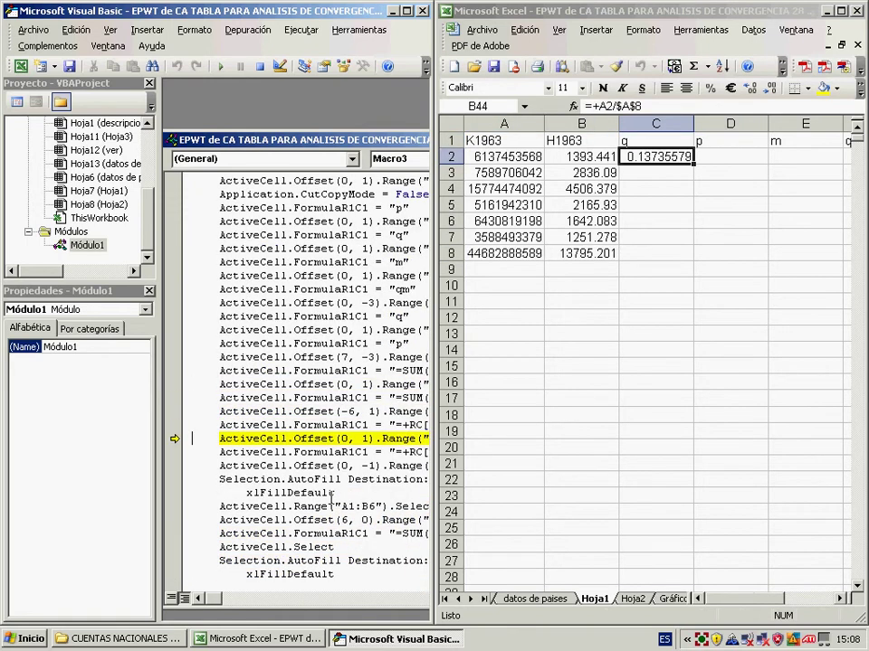
key(F8)
key(F8)
key(F8)
key(F8)
key(F8)
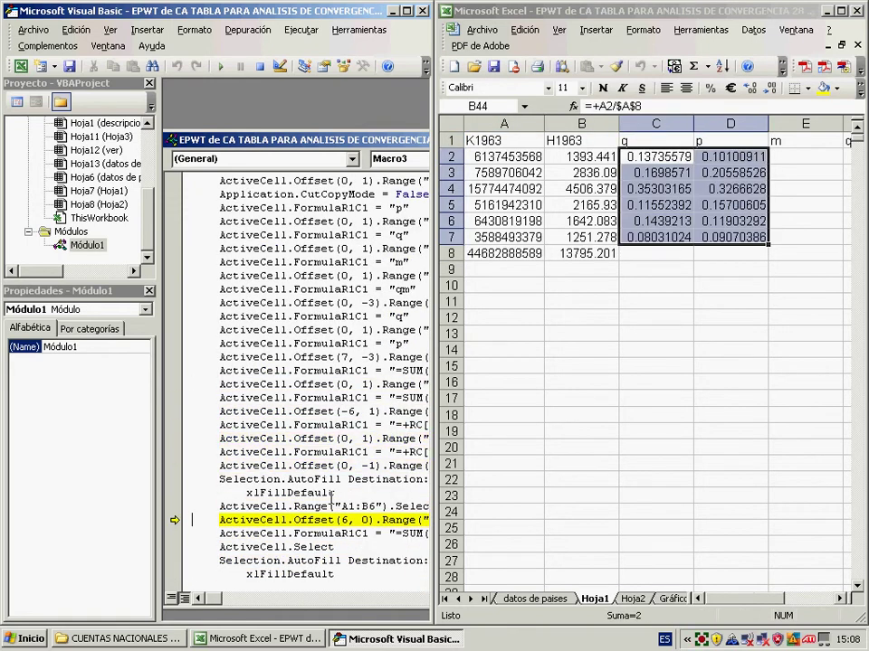
key(F8)
key(F8)
key(F8)
key(F8)
key(F8)
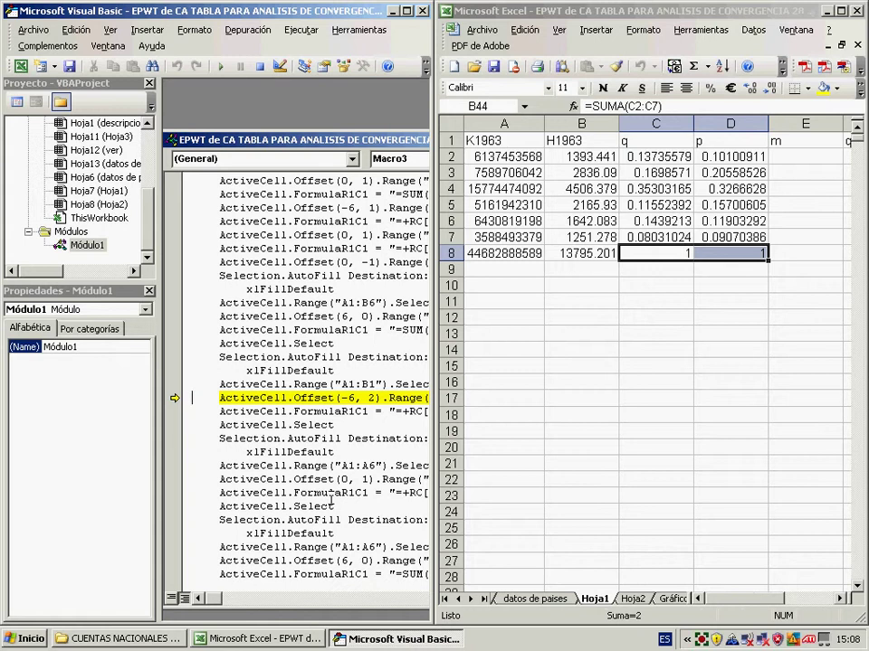
Step through the m and qm formulas filled down, and the qm total 1.03877122 in F8
key(F8)
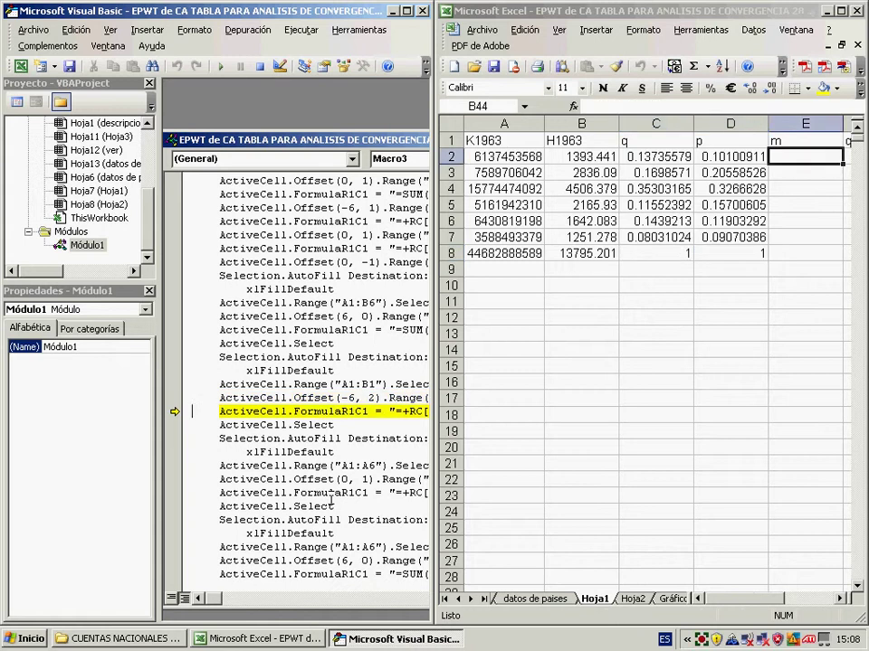
key(F8)
key(F8)
key(F8)
key(F8)
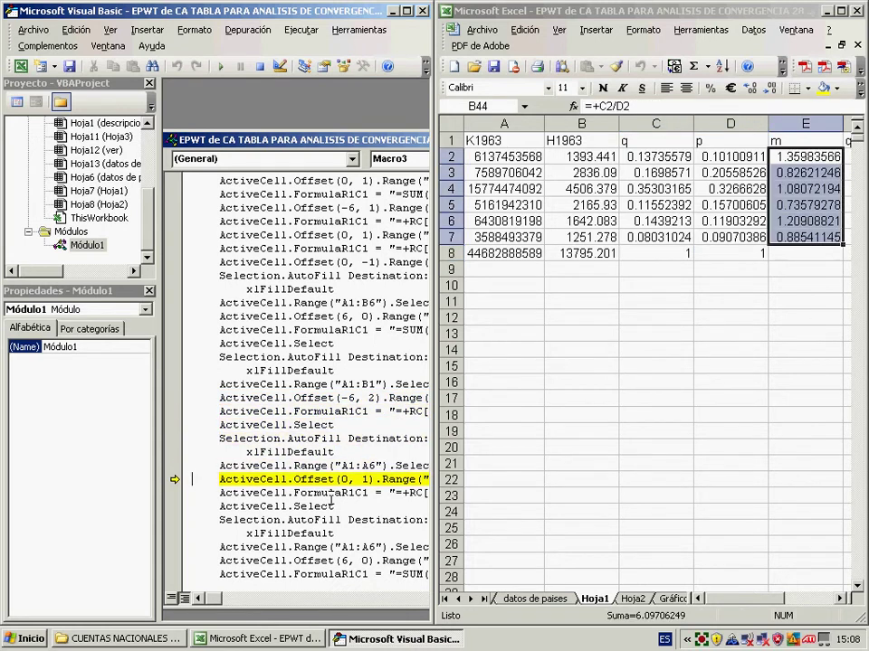
key(F8)
key(F8)
key(F8)
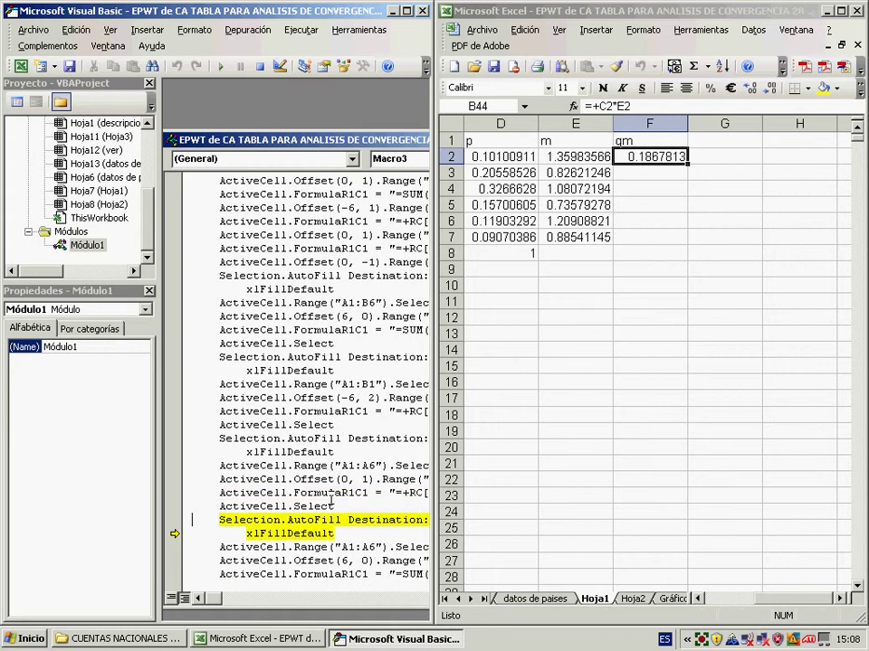
key(F8)
key(F8)
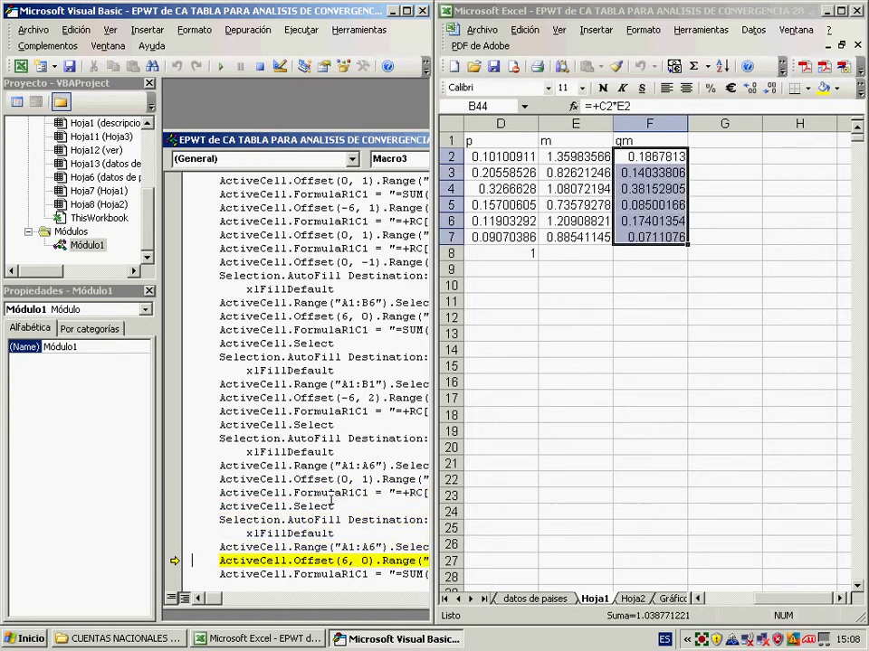
key(F8)
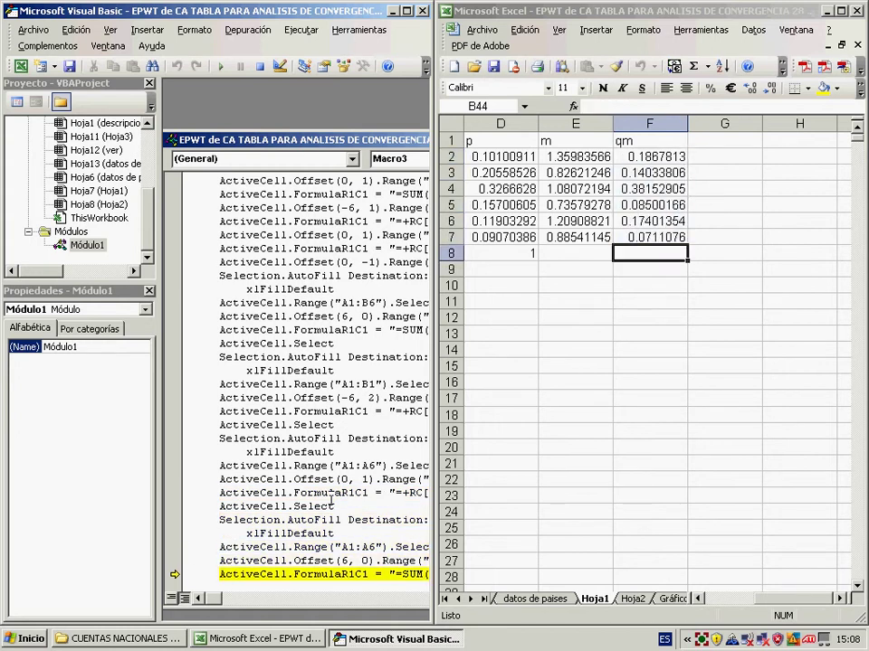
key(F8)
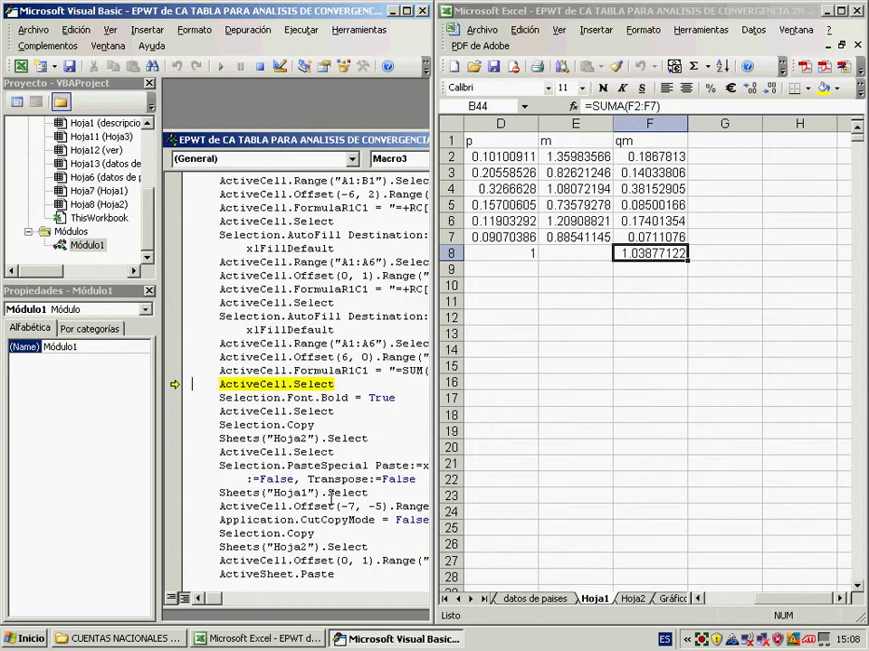
Step Macro3 to bold the F8 total and paste 1.03877122 into Hoja2
key(F8)
key(F8)
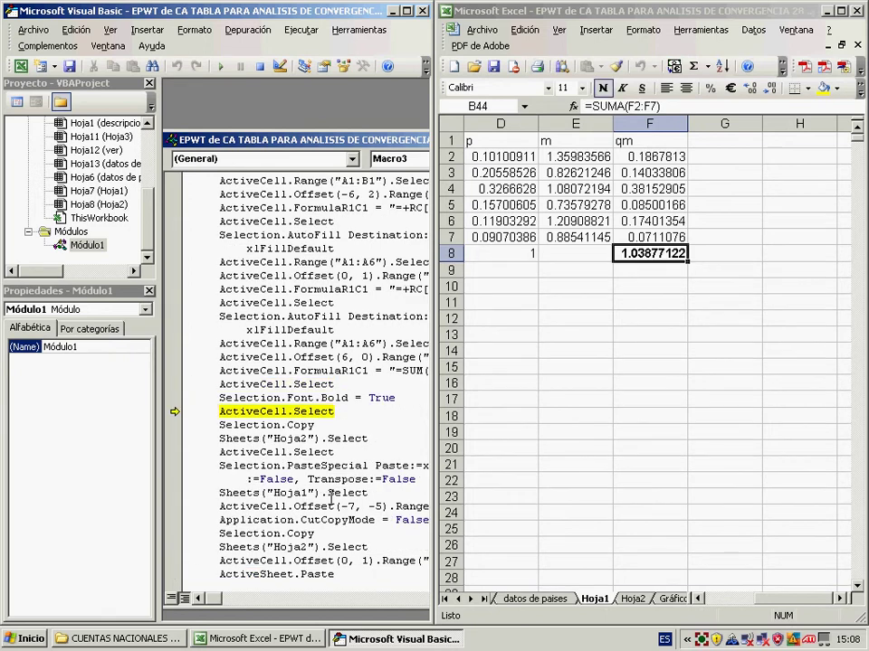
key(F8)
key(F8)
key(F8)
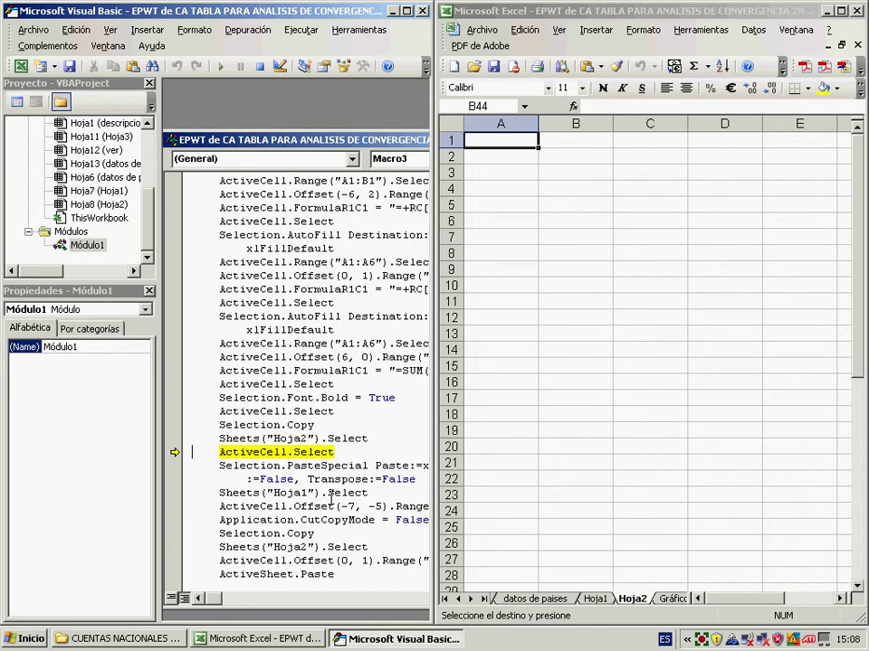
key(F8)
key(F8)
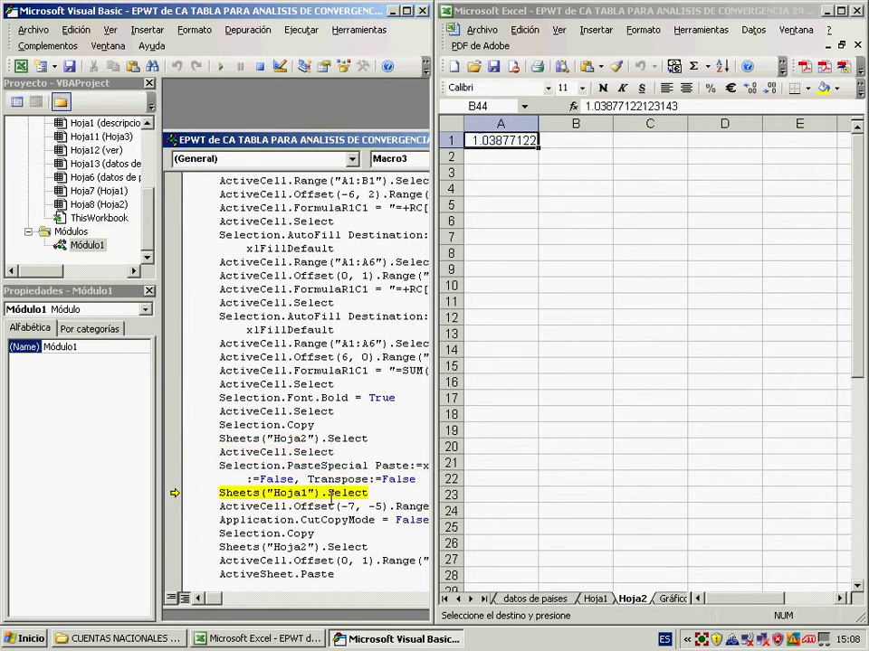
Step on to paste the K1963 label onto Hoja2, insert nine rows atop Hoja1, and return to datos de paises
key(F8)
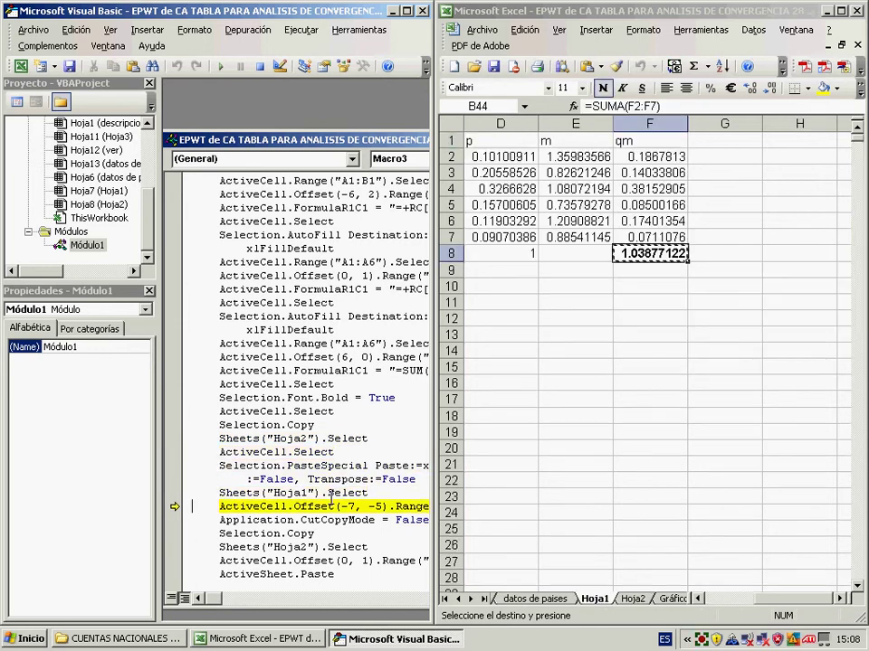
key(F8)
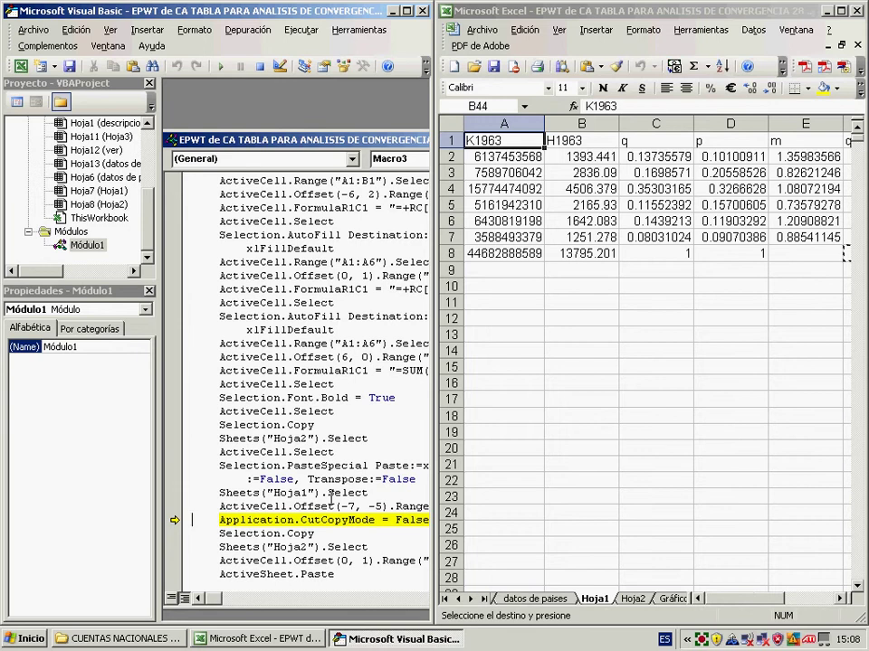
key(F8)
key(F8)
key(F8)
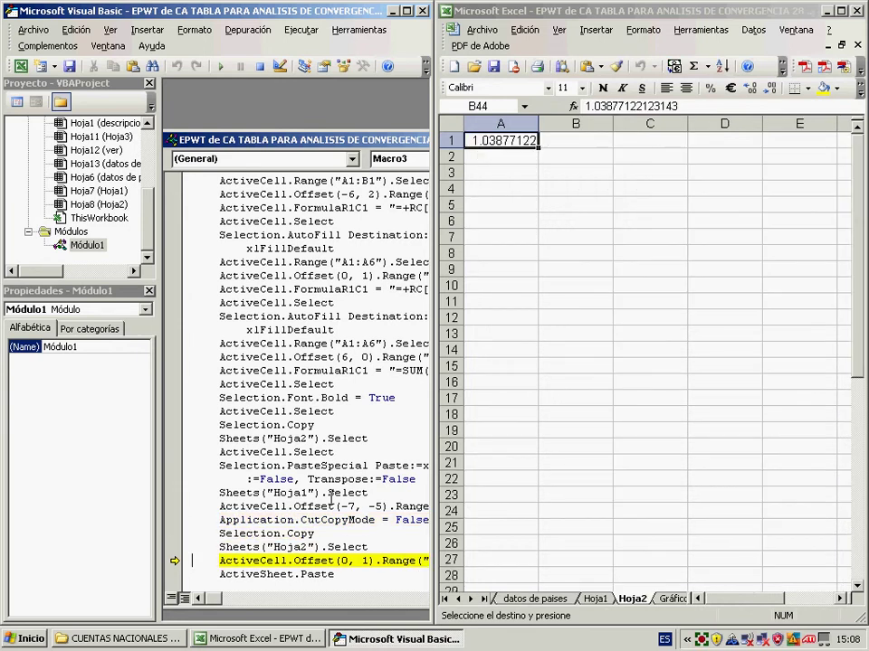
key(F8)
key(F8)
key(F8)
key(F8)
key(F8)
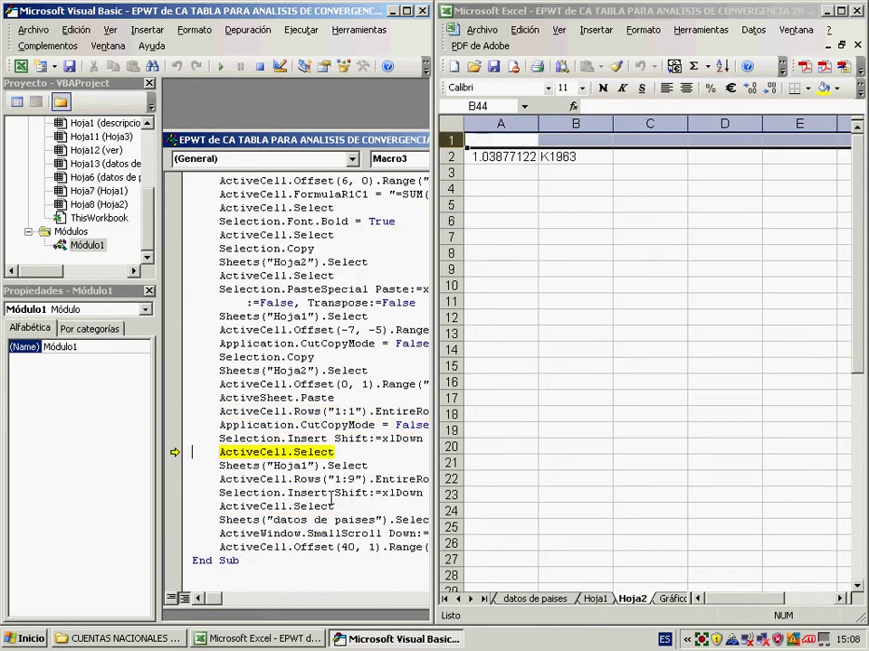
key(F8)
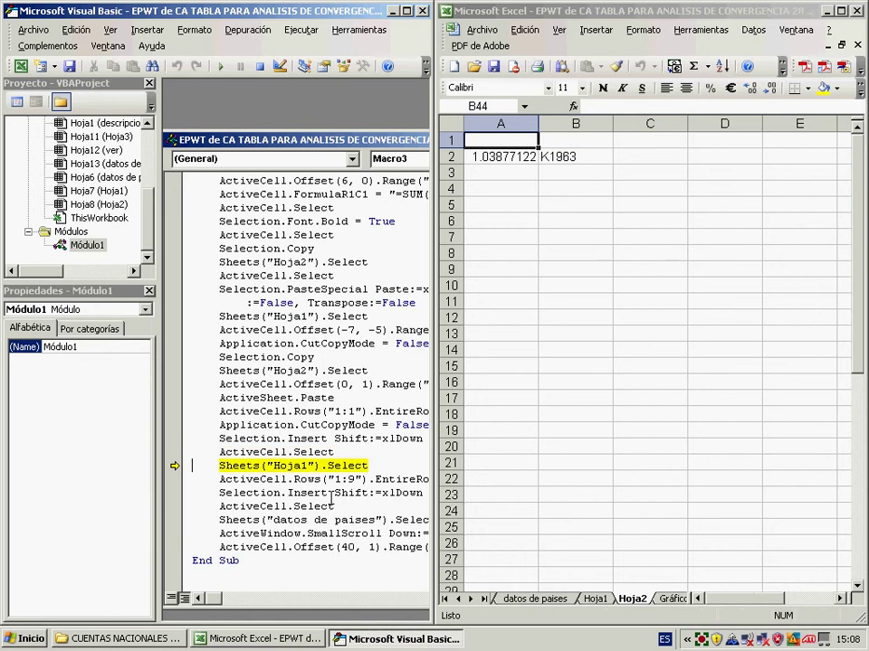
key(F8)
key(F8)
key(F8)
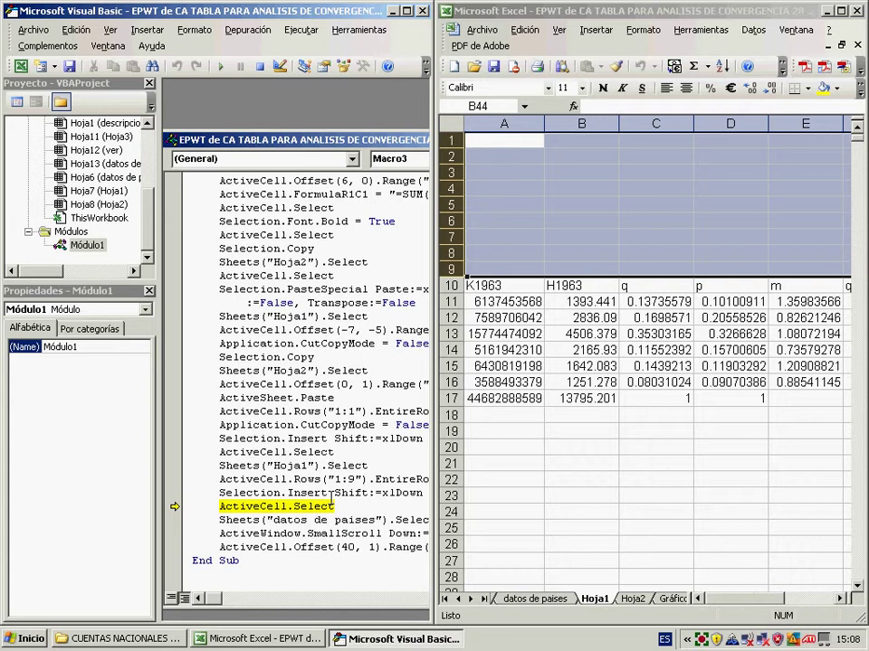
key(F8)
key(F8)
key(F8)
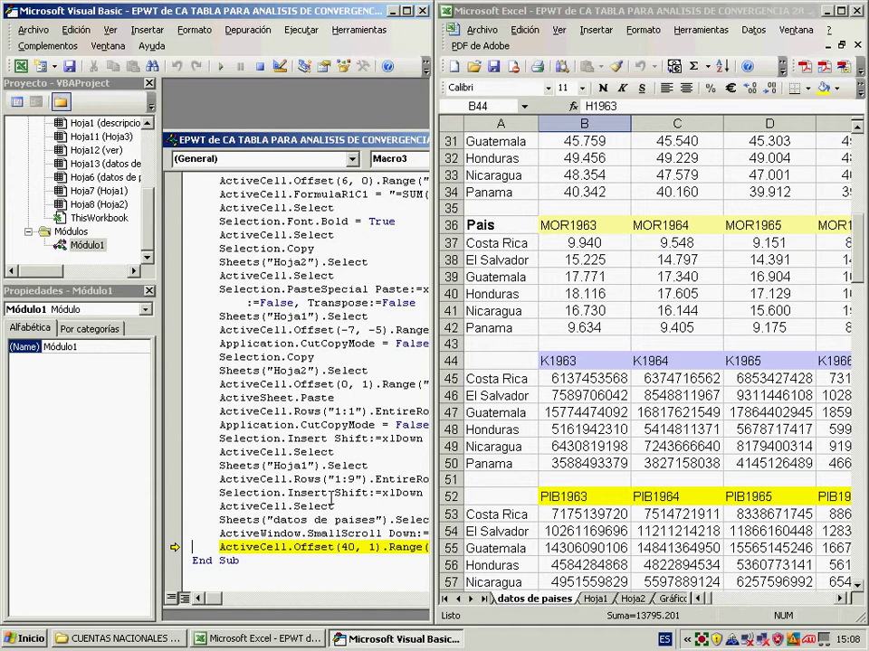
Step Macro3 to End Sub, shifting the active cell to C44 (K1964)
key(F8)
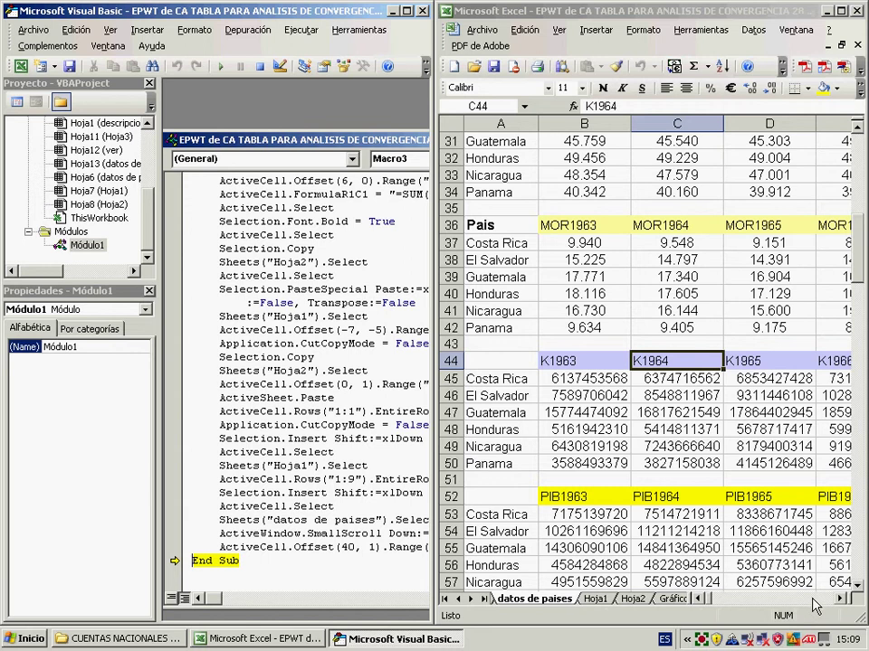
Scroll datos de paises to the 2008–2010 columns and select the K2010 header in AW44
drag(719, 599, 816, 604)
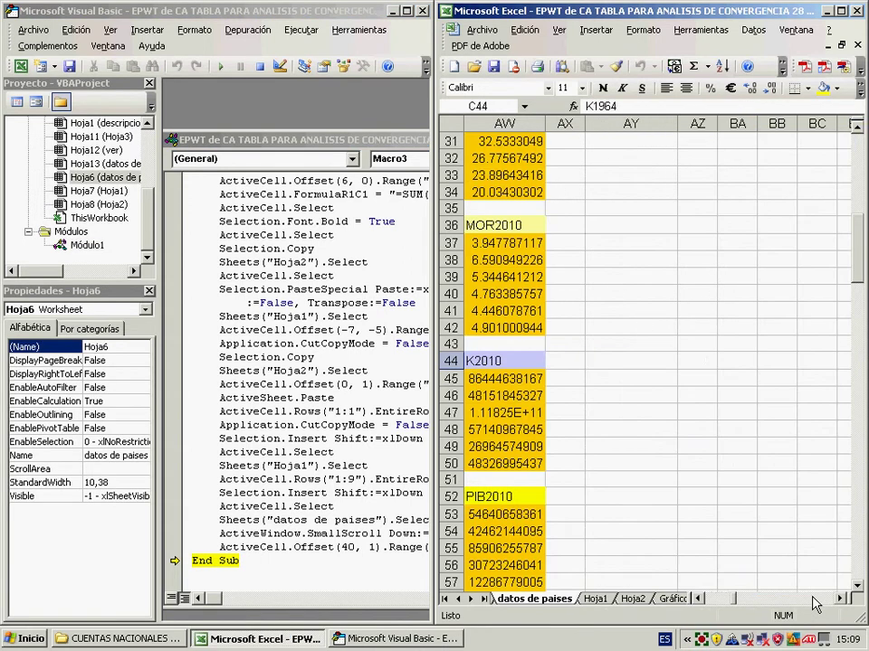
drag(816, 605, 711, 608)
click(699, 599)
click(700, 599)
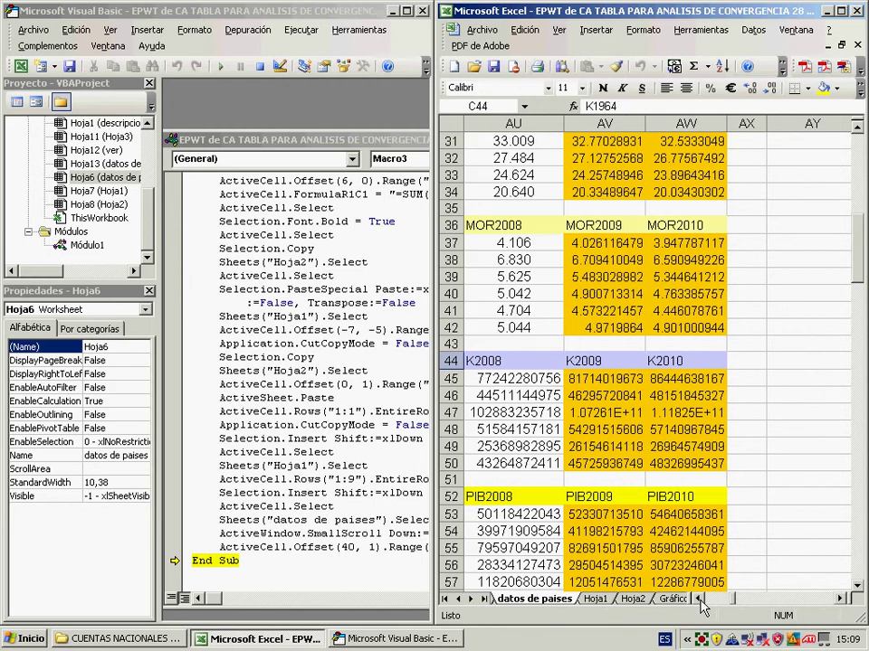
click(693, 363)
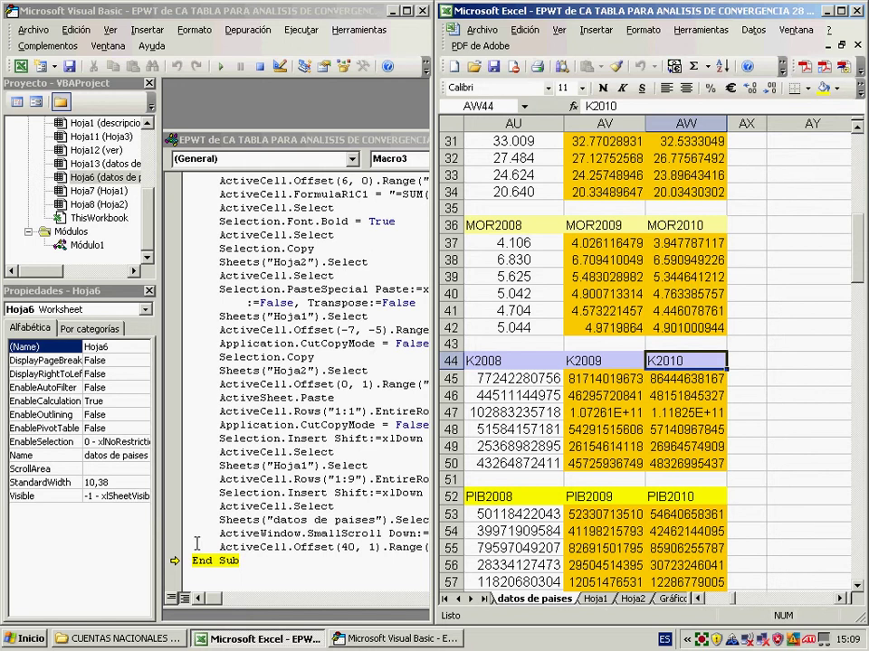
Step Macro3 past End Sub in the Visual Basic Editor to finish the run
key(F8)
click(238, 236)
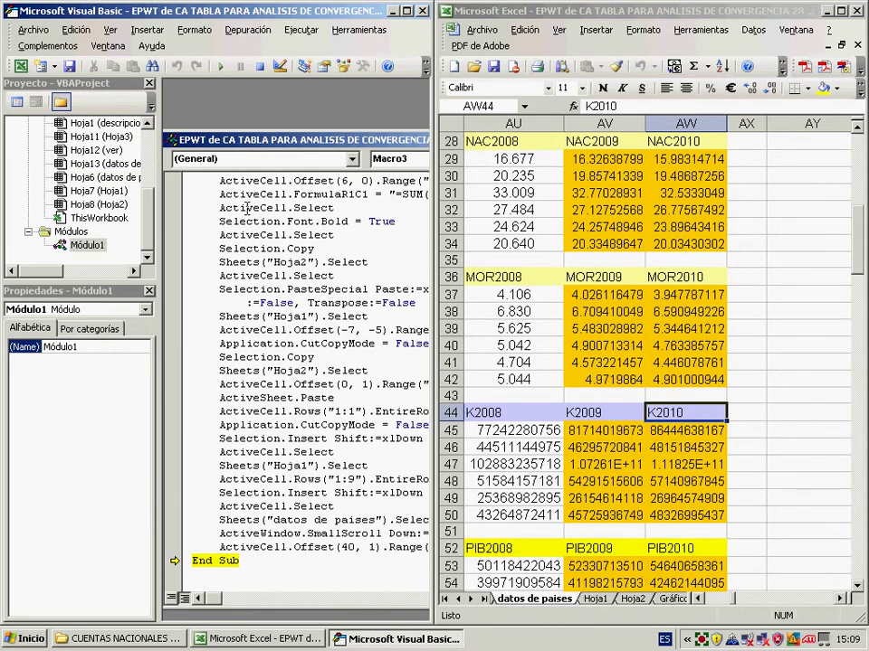
click(654, 412)
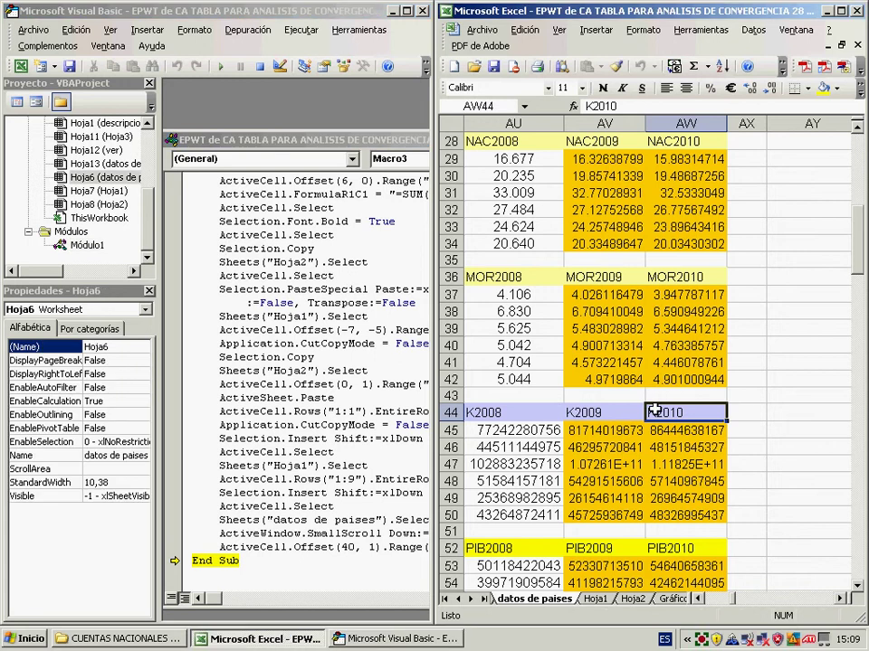
click(231, 290)
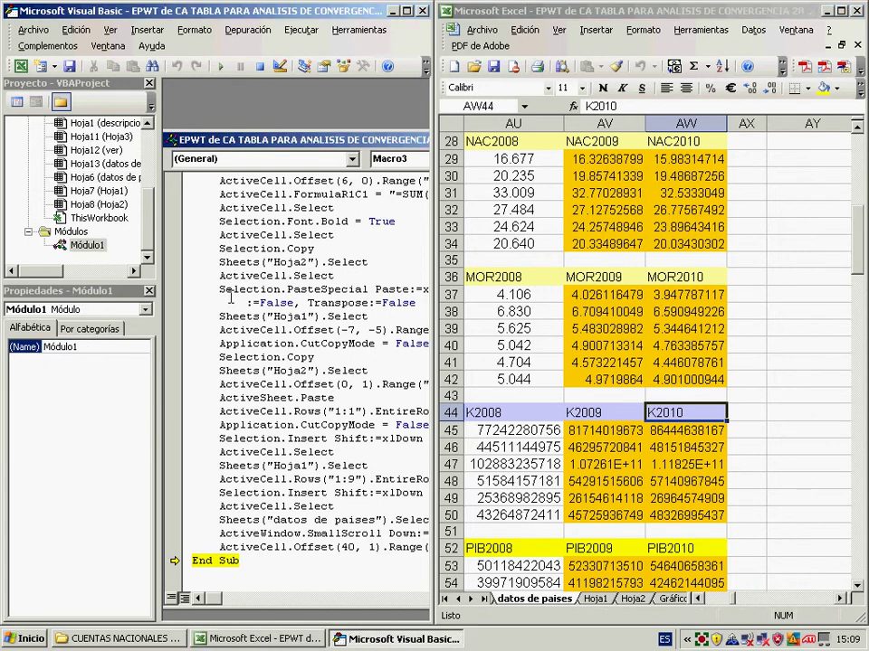
click(220, 561)
key(F8)
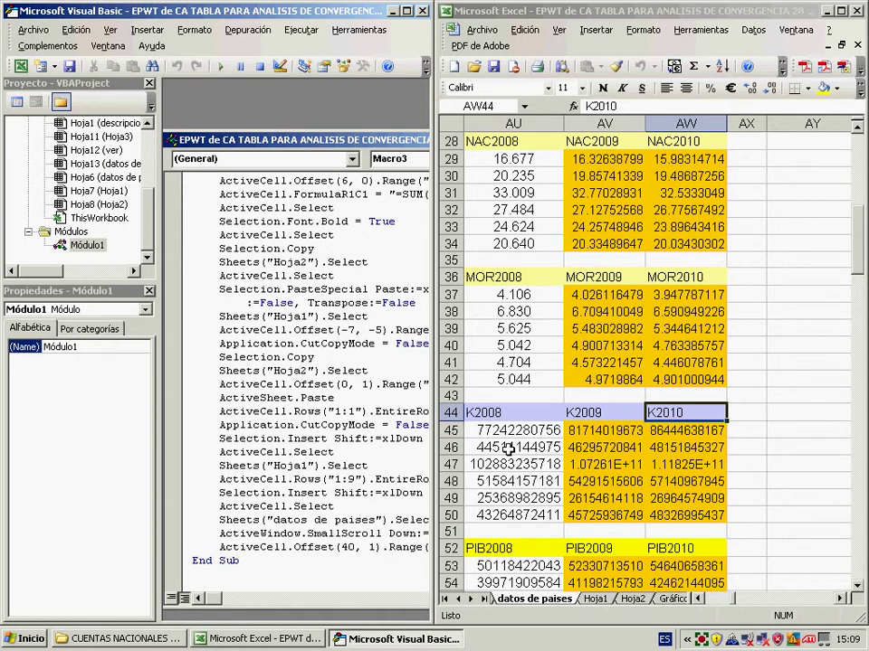
Scroll the Macro3 code back up to its Macro3 Macro header line
drag(387, 439, 395, 439)
click(226, 505)
scroll(221, 236, up, 2)
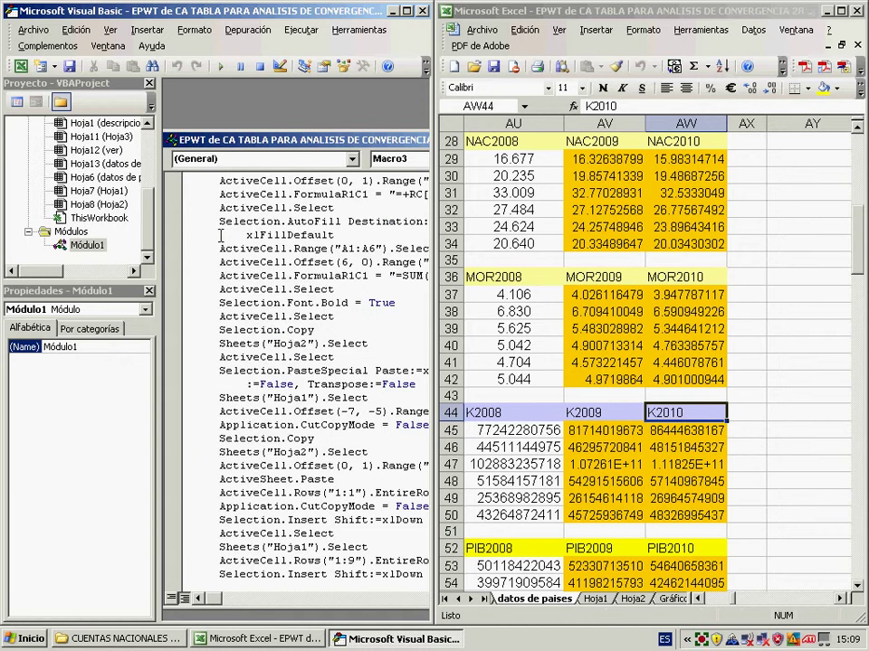
scroll(221, 235, up, 1)
scroll(220, 236, up, 1)
scroll(220, 236, up, 1)
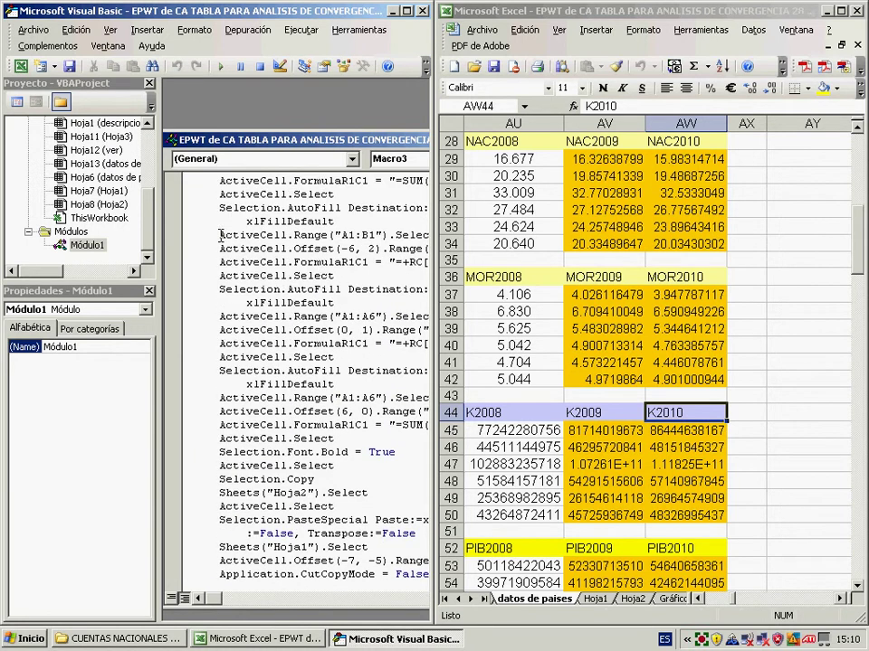
scroll(221, 236, up, 1)
scroll(220, 235, up, 1)
scroll(220, 235, up, 1)
scroll(221, 235, up, 1)
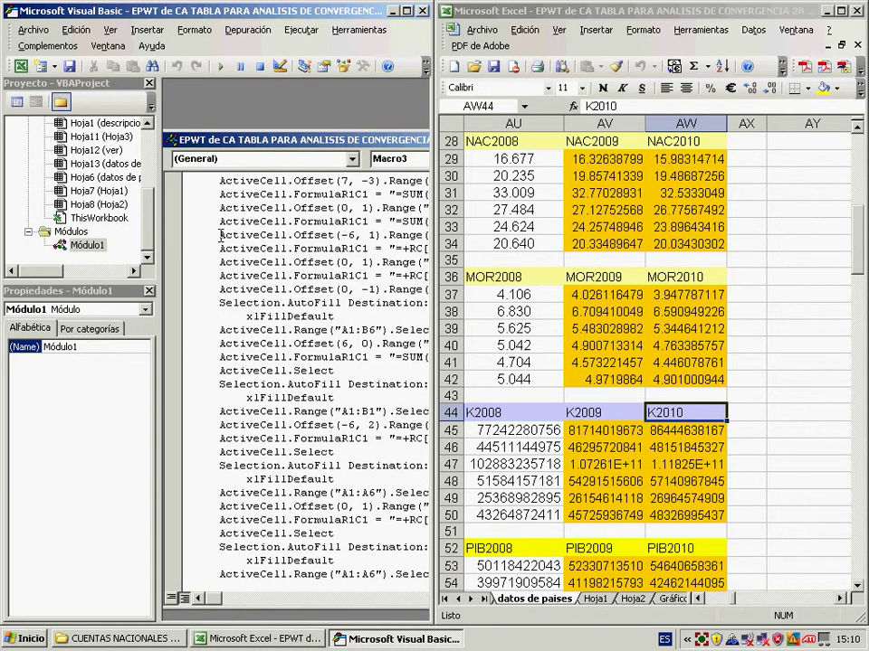
scroll(221, 235, up, 1)
scroll(221, 235, up, 1)
scroll(221, 235, up, 1)
scroll(221, 236, up, 1)
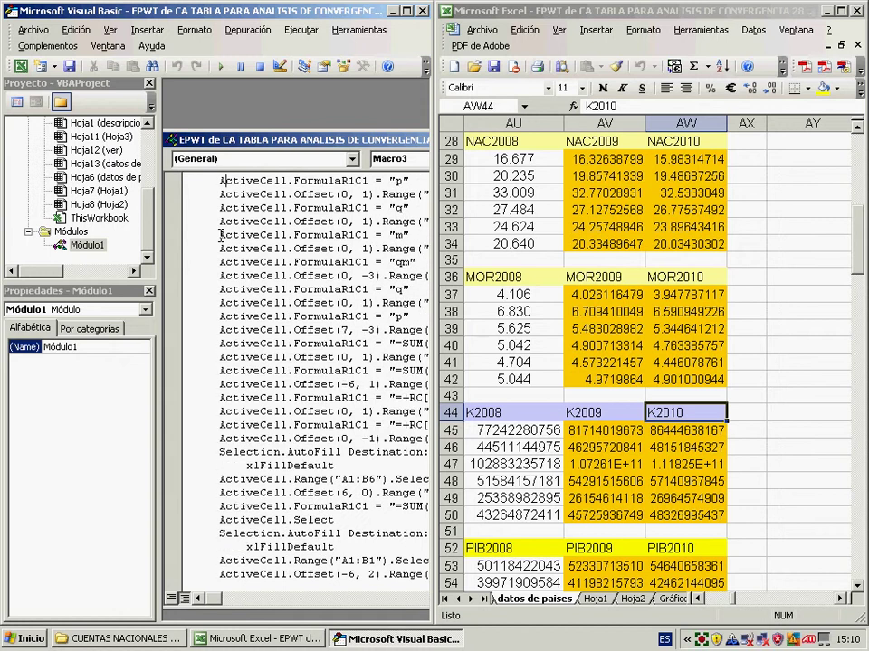
scroll(221, 235, up, 1)
scroll(221, 236, up, 2)
scroll(220, 236, up, 1)
scroll(220, 235, up, 1)
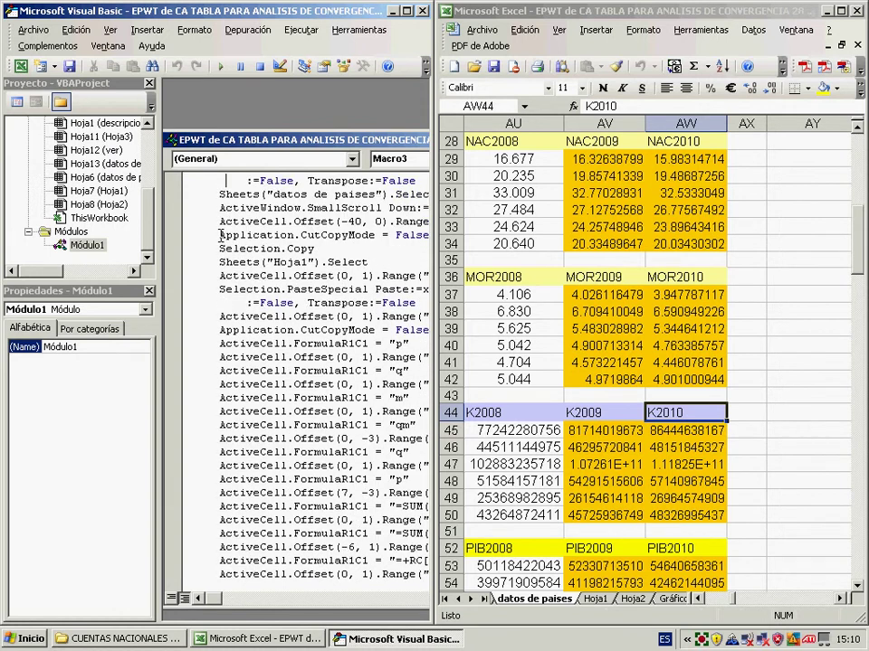
scroll(220, 235, up, 1)
scroll(221, 236, up, 1)
scroll(221, 236, up, 1)
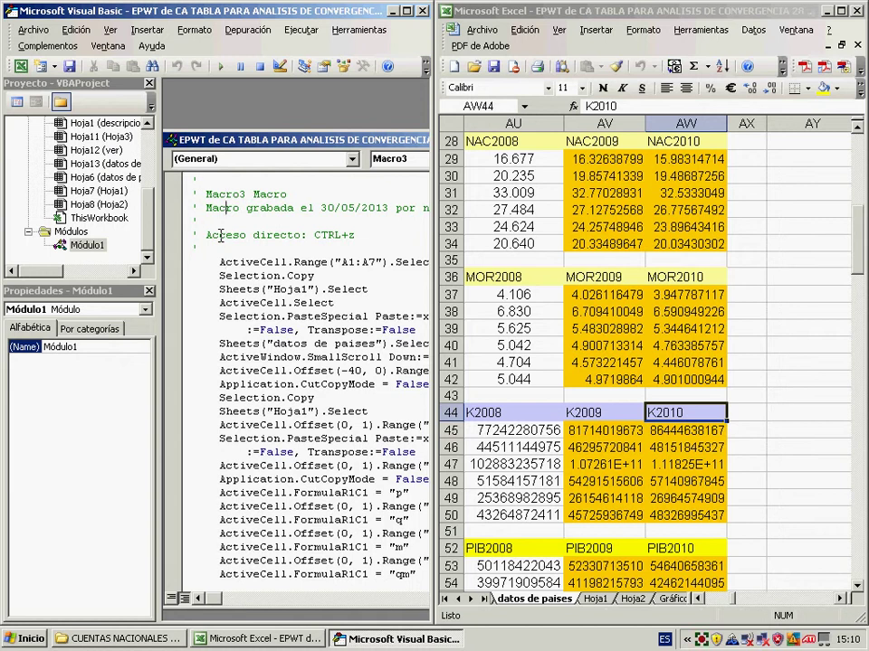
key(Up)
key(Home)
Return to Excel and bring up the Herramientas menu's macro commands
key(alt+F11)
click(156, 145)
click(681, 40)
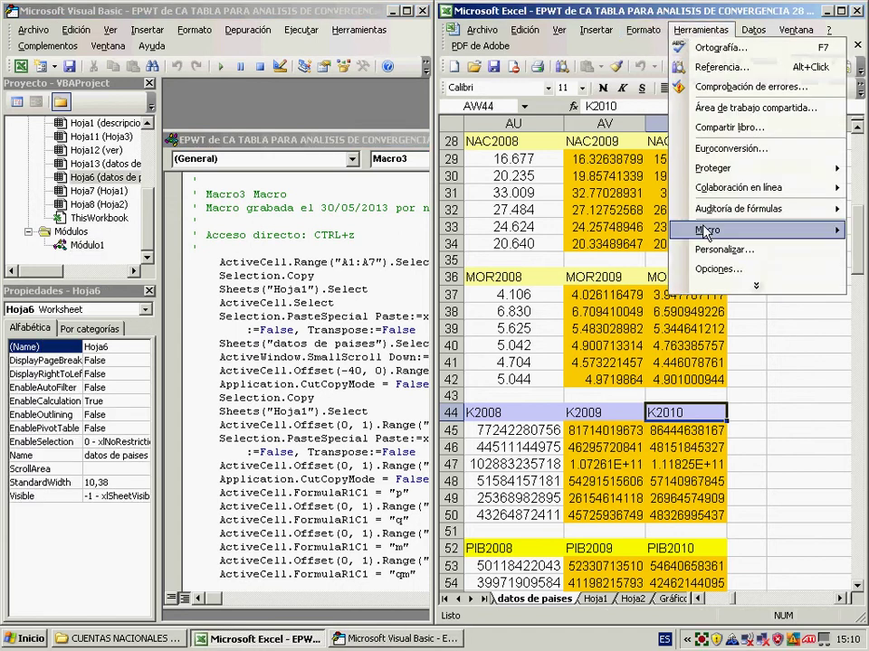
Choose Macro3 in the Macro dialog and run it with Paso a paso
mouse_move(724, 231)
click(566, 233)
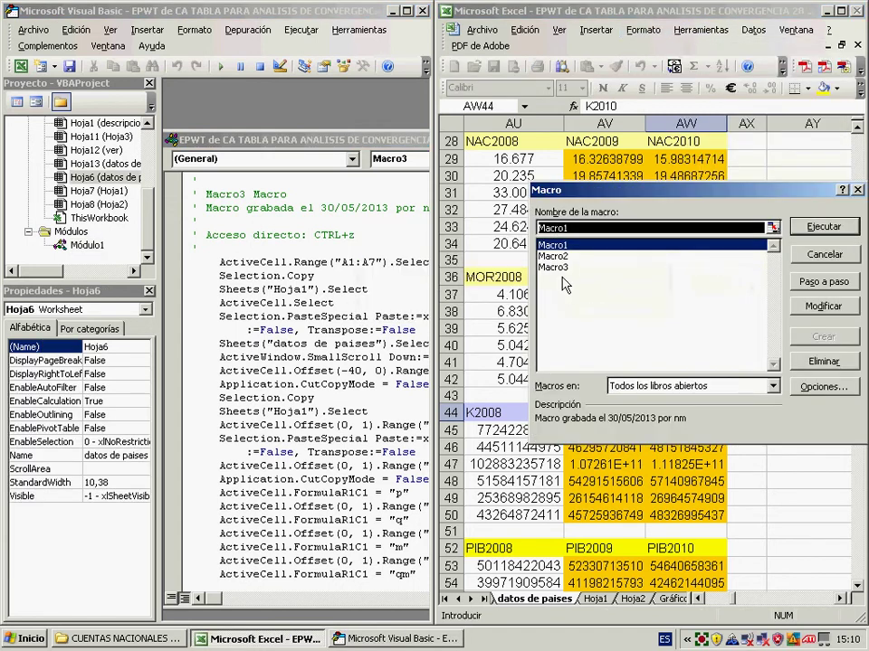
click(561, 267)
click(825, 280)
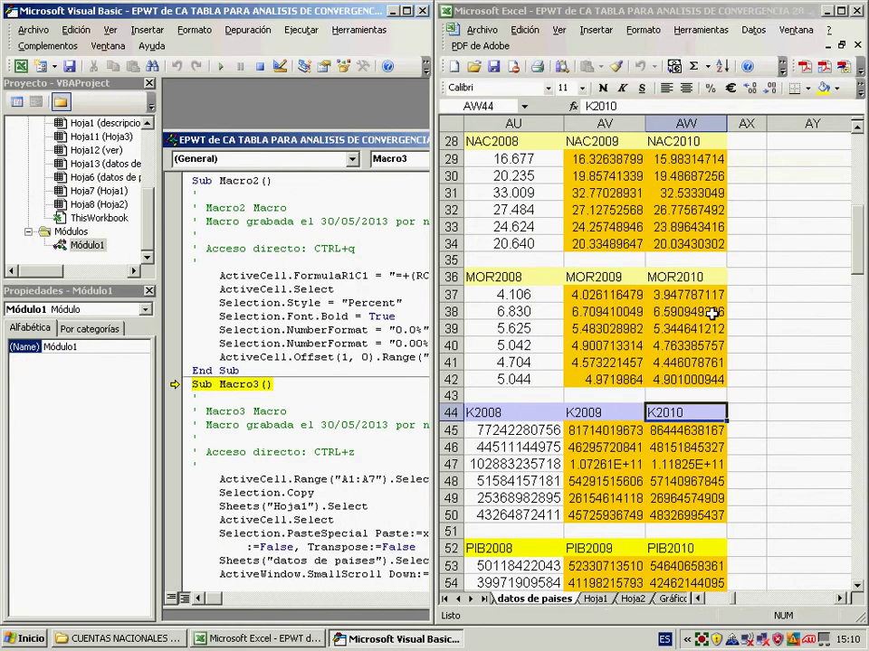
Step Macro3 to build the K2010/H2010 q, p, m, qm table and list 1.19766473 on Hoja2
key(F8)
key(F8)
key(F8)
key(F8)
key(F8)
key(F8)
key(F8)
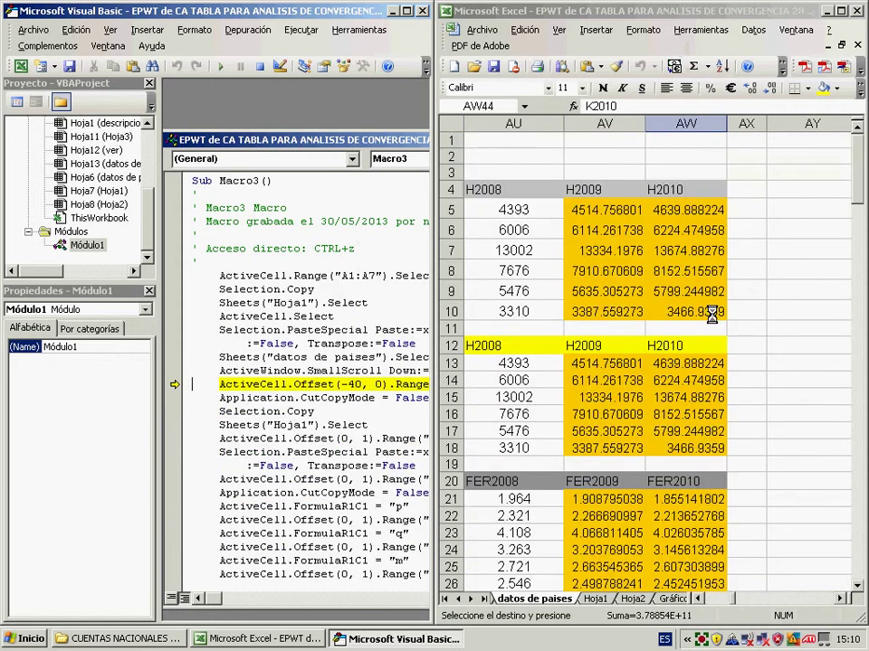
key(F8)
key(F8)
key(F8)
key(F8)
key(F8)
key(F8)
key(F8)
key(F8)
key(F8)
key(F8)
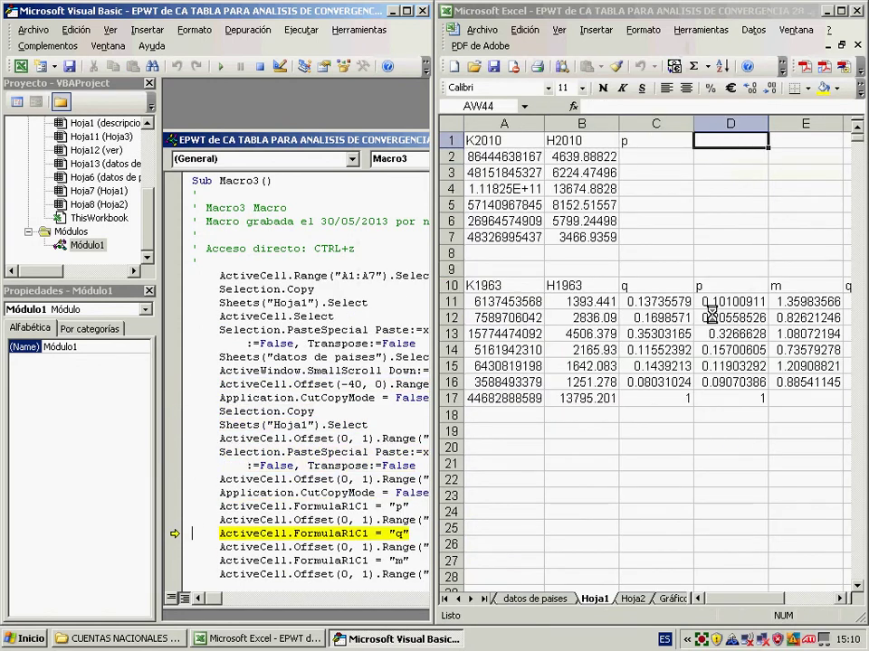
key(F8)
key(F8)
key(F8)
key(F8)
key(F8)
key(F8)
key(F8)
key(F8)
key(F8)
key(F8)
key(F8)
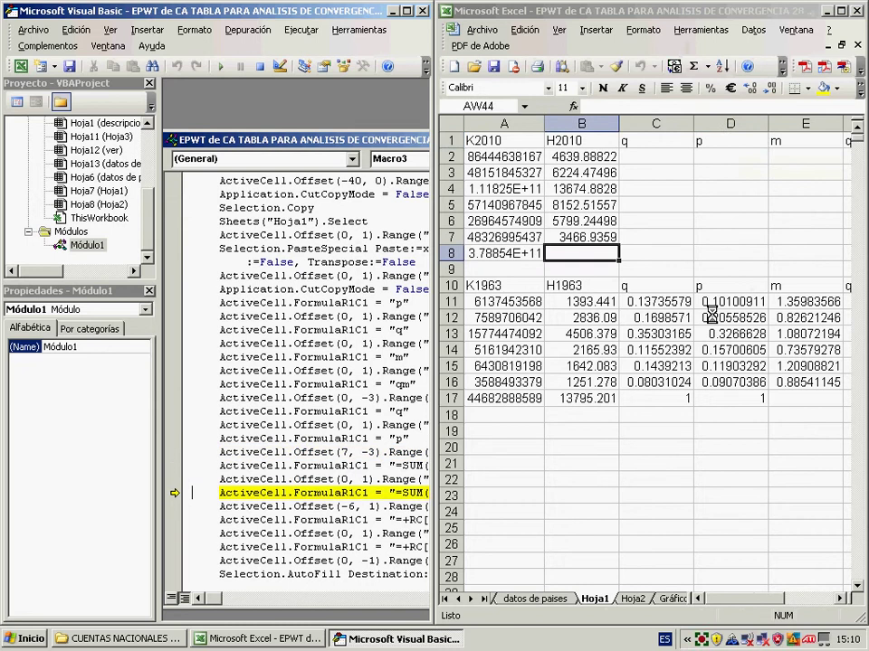
key(F8)
key(F8)
key(F8)
key(F8)
key(F8)
key(F8)
key(F8)
key(F8)
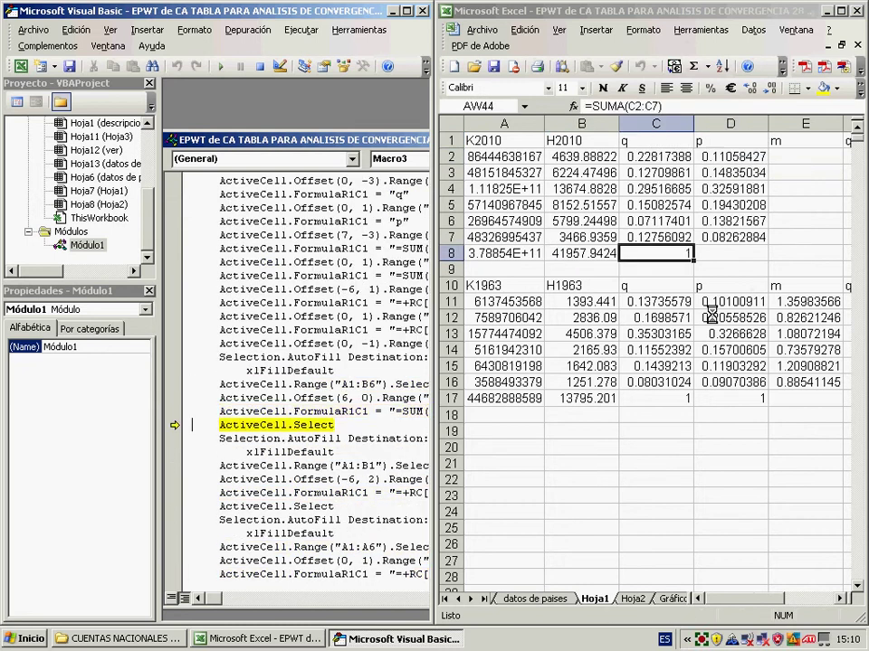
key(F8)
key(F8)
key(F8)
key(F8)
key(F8)
key(F8)
key(F8)
key(F8)
key(F8)
key(F8)
key(F8)
key(F8)
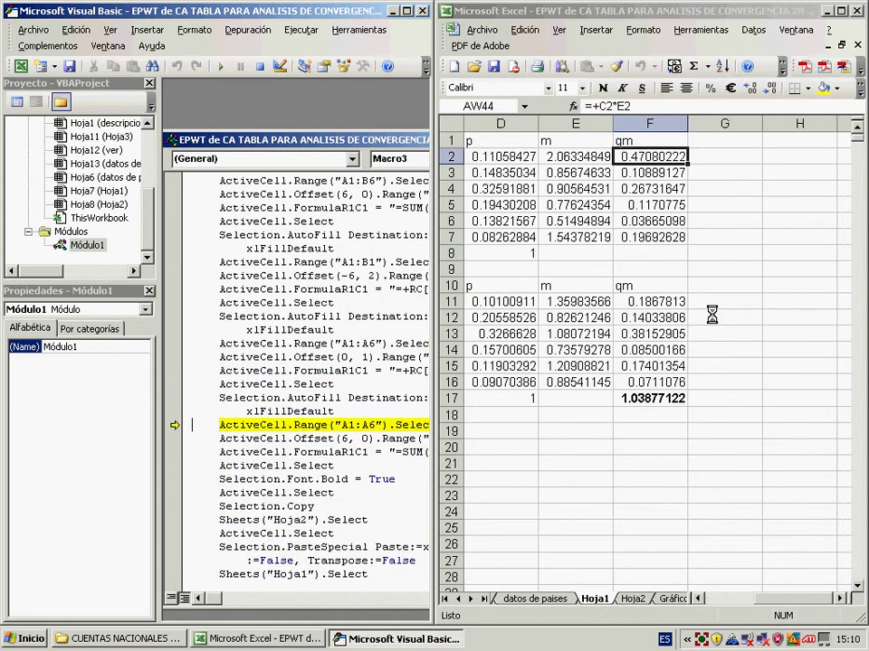
key(F8)
key(F8)
key(F8)
key(F8)
key(F8)
key(F8)
key(F8)
key(F8)
key(F8)
key(F8)
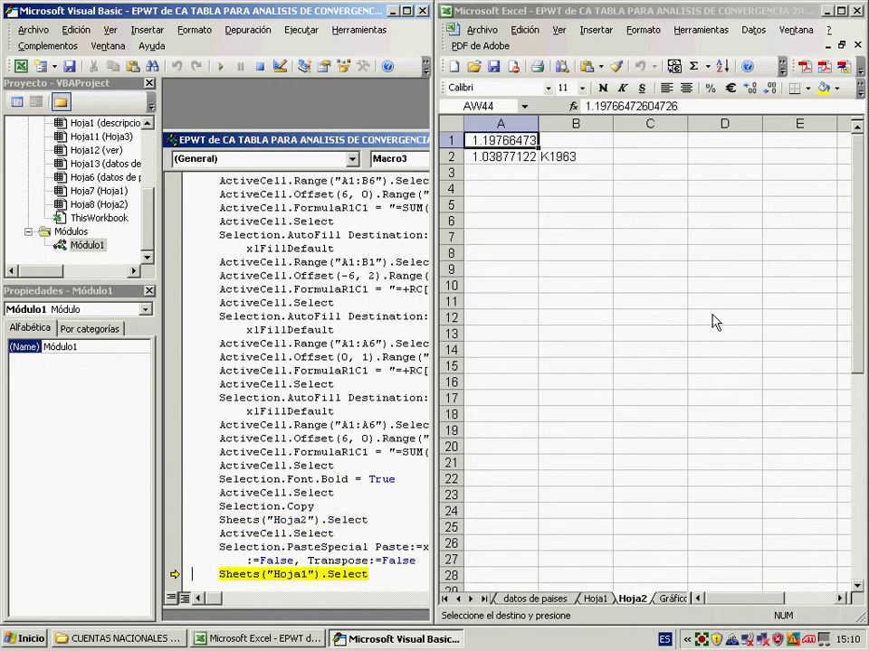
key(F8)
key(F8)
key(F8)
key(F8)
key(F8)
key(F8)
key(F8)
key(F8)
key(F8)
key(F8)
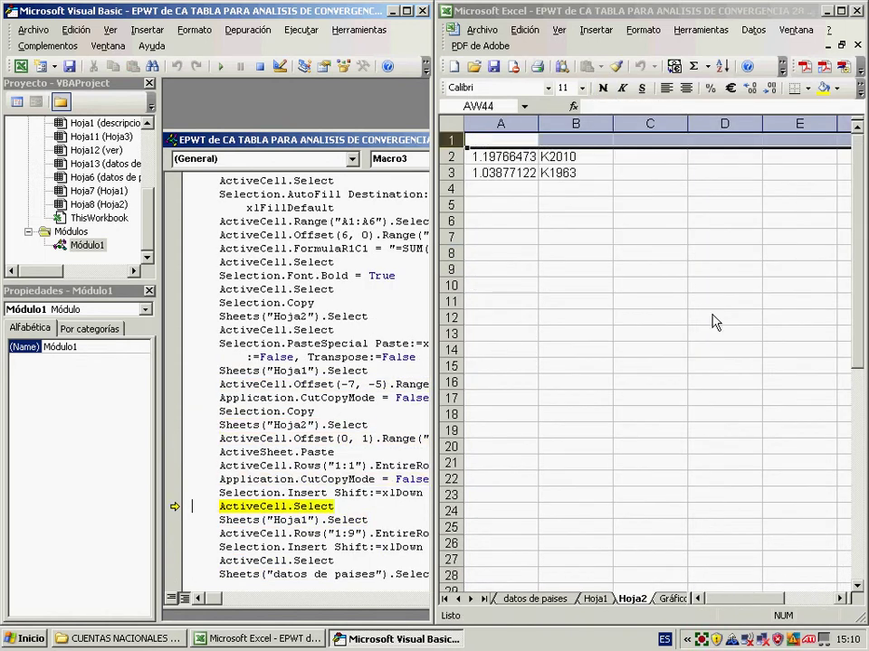
key(F8)
key(F8)
key(F8)
key(F8)
key(F8)
key(F8)
key(F8)
key(F8)
key(F8)
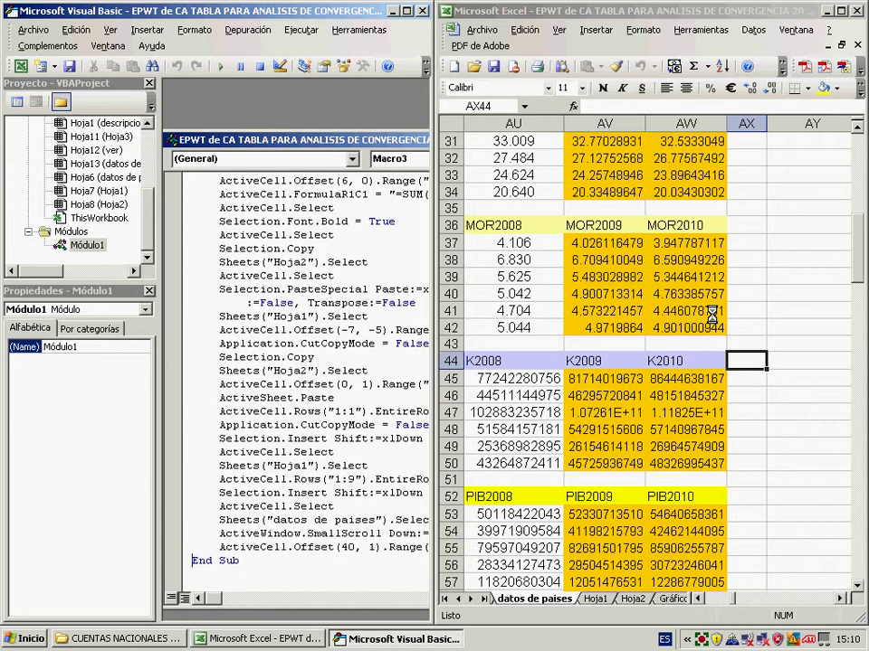
Reopen Herramientas > Macro > Macros and restart Macro3 with Paso a paso
click(673, 32)
mouse_move(715, 232)
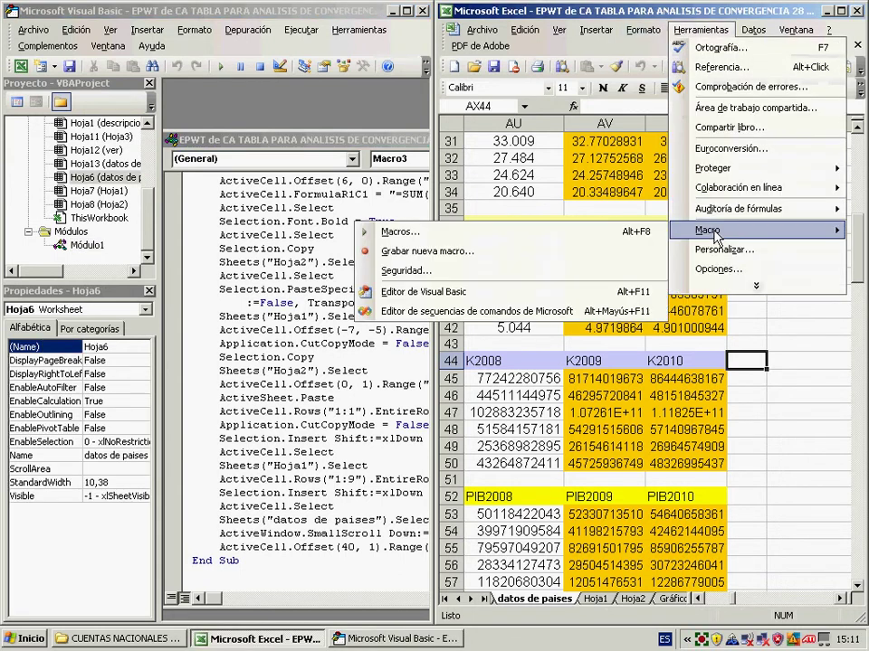
click(549, 231)
click(554, 267)
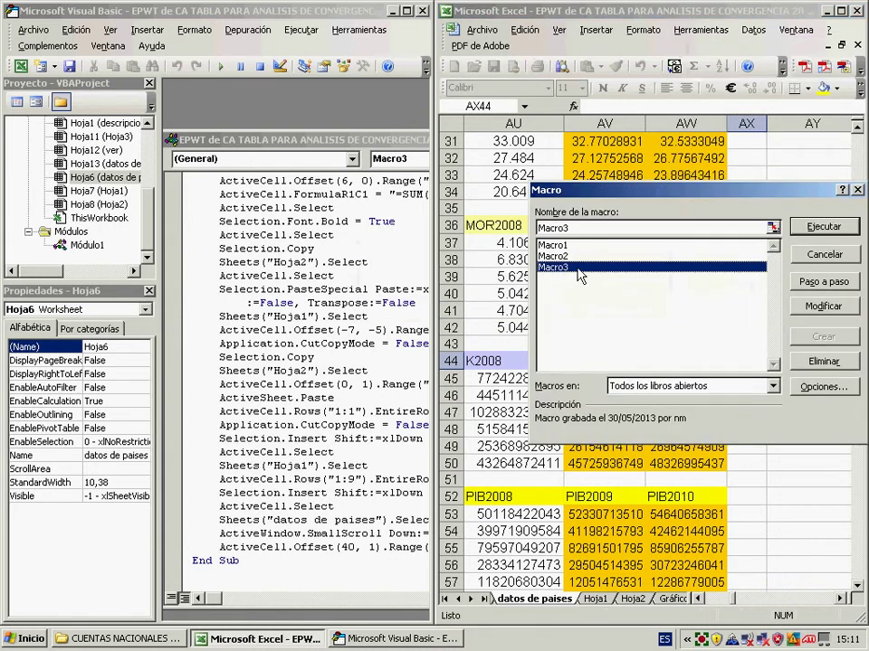
click(826, 286)
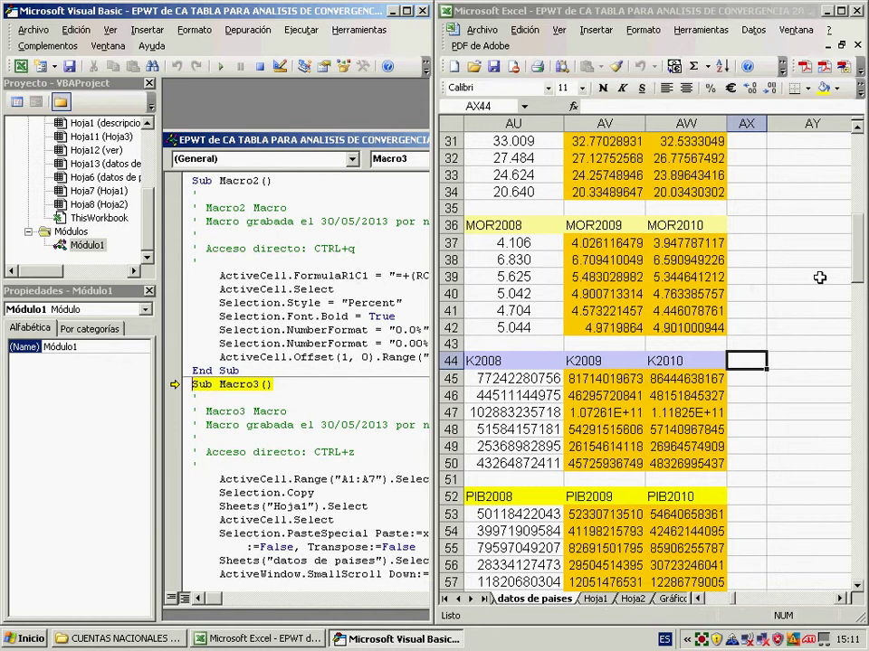
Step Macro3 from blank column AX44, pasting empty values, headers, sums and share formulas into Hoja1
key(F8)
key(F8)
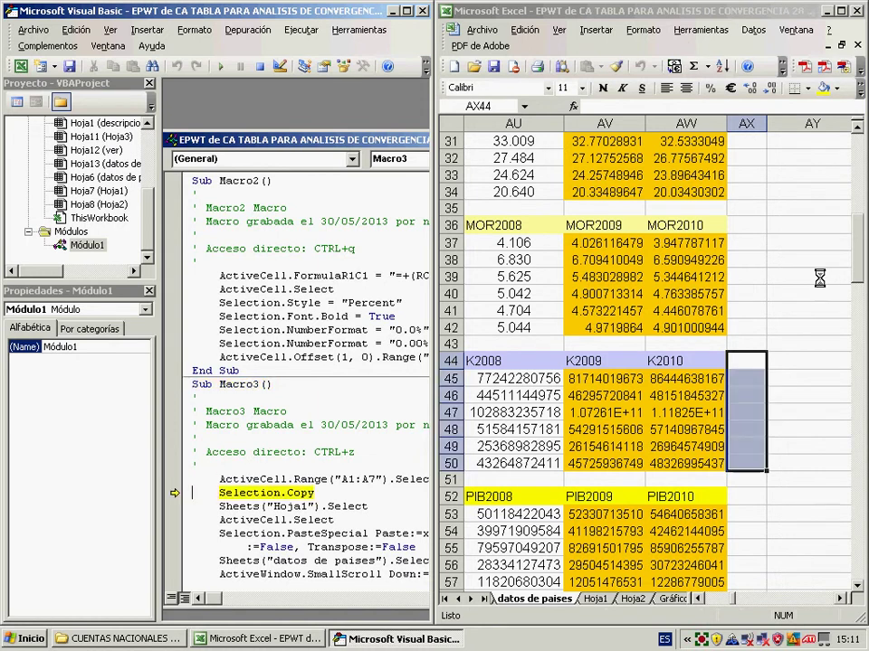
key(F8)
key(F8)
key(F8)
key(F8)
key(F8)
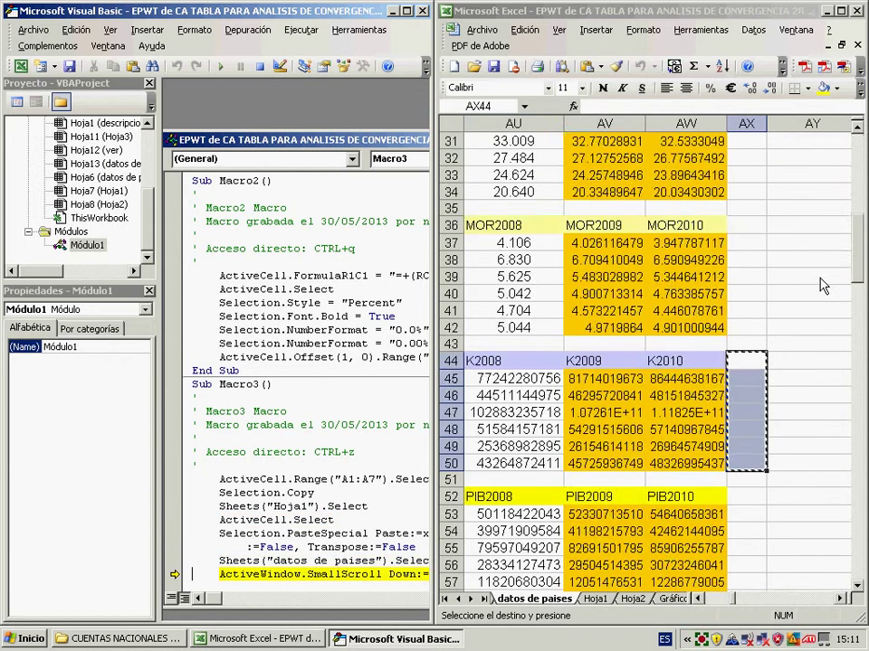
key(F8)
key(F8)
key(F8)
key(F8)
key(F8)
key(F8)
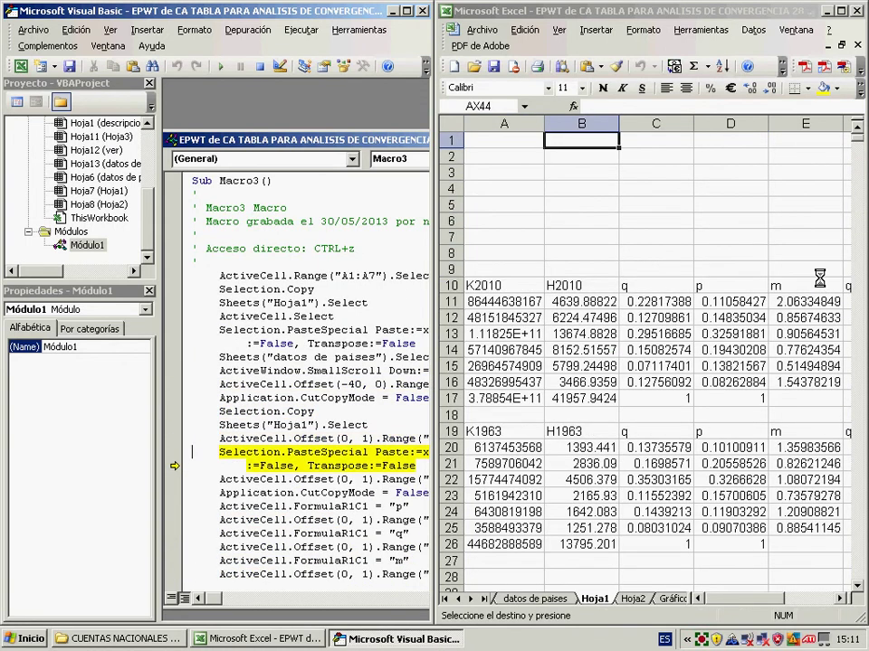
key(F8)
key(F8)
key(F8)
key(F8)
key(F8)
key(F8)
key(F8)
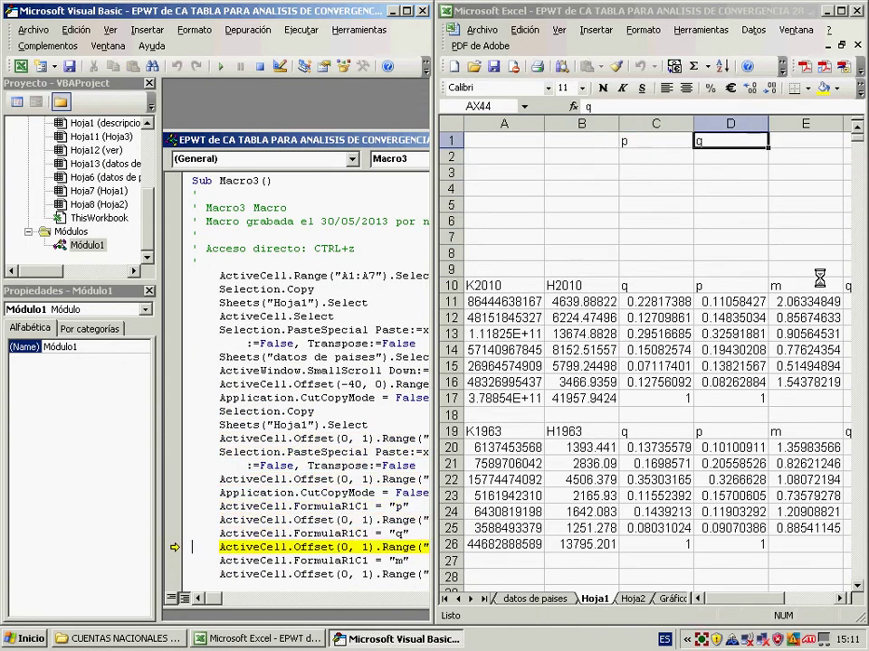
key(F8)
key(F8)
key(F8)
key(F8)
key(F8)
key(F8)
key(F8)
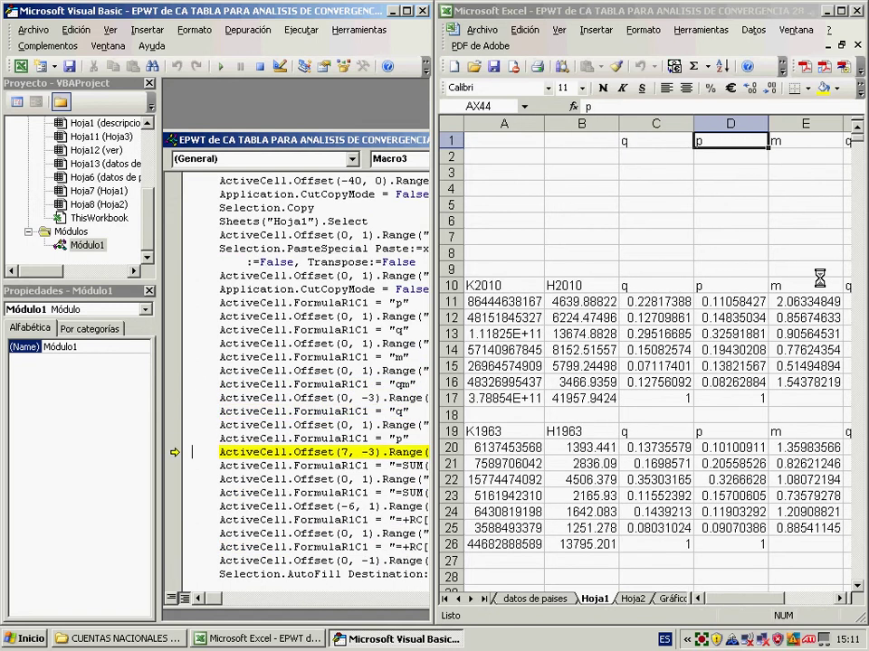
key(F8)
key(F8)
key(F8)
key(F8)
key(F8)
key(F8)
key(F8)
key(F8)
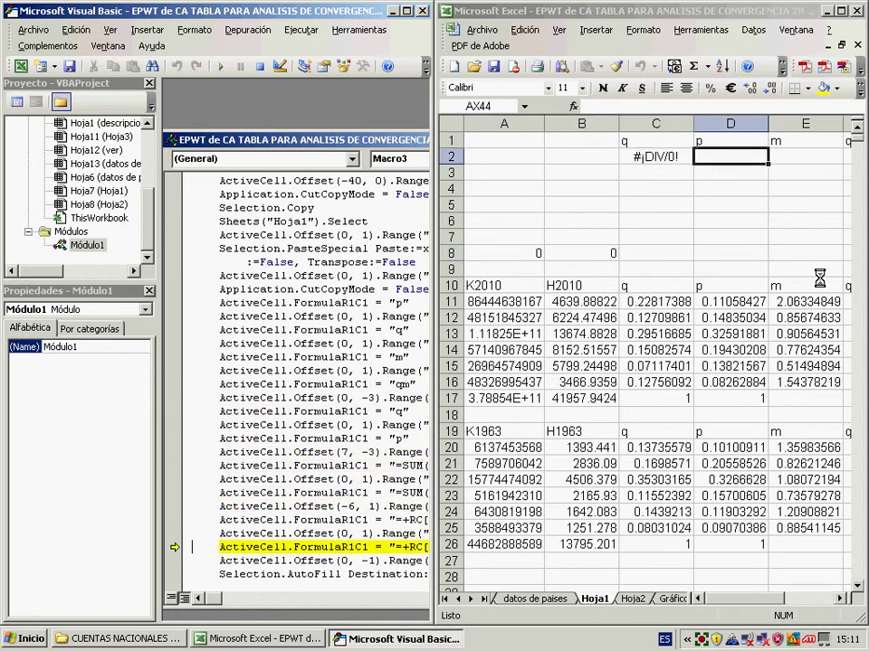
key(F8)
key(F8)
key(F8)
key(F8)
key(F8)
key(F8)
key(F8)
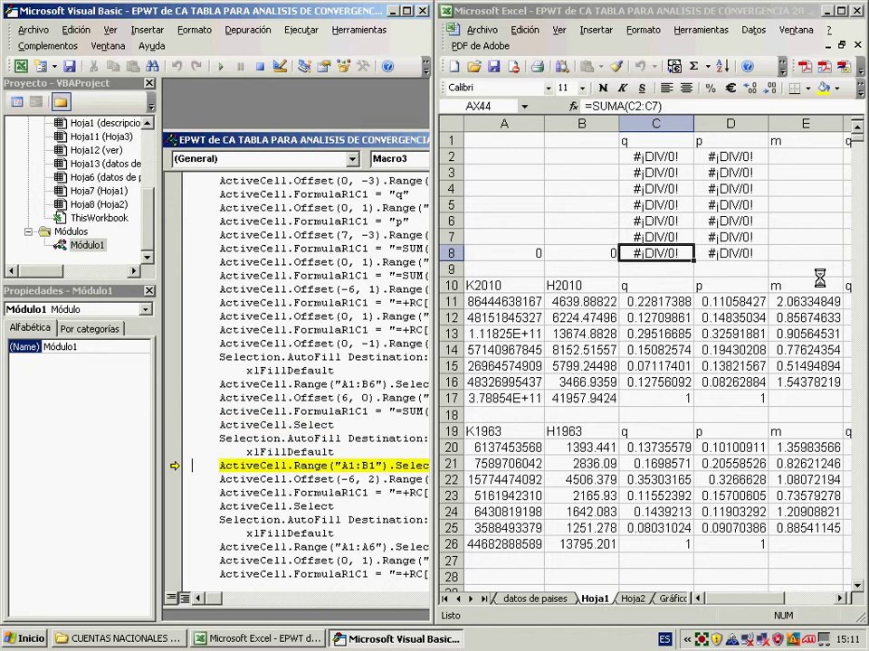
key(F8)
key(F8)
Step through the m and qm columns, copy the #¡DIV/0! total to Hoja2, and reach End Sub
key(F8)
key(F8)
key(F8)
key(F8)
key(F8)
key(F8)
key(F8)
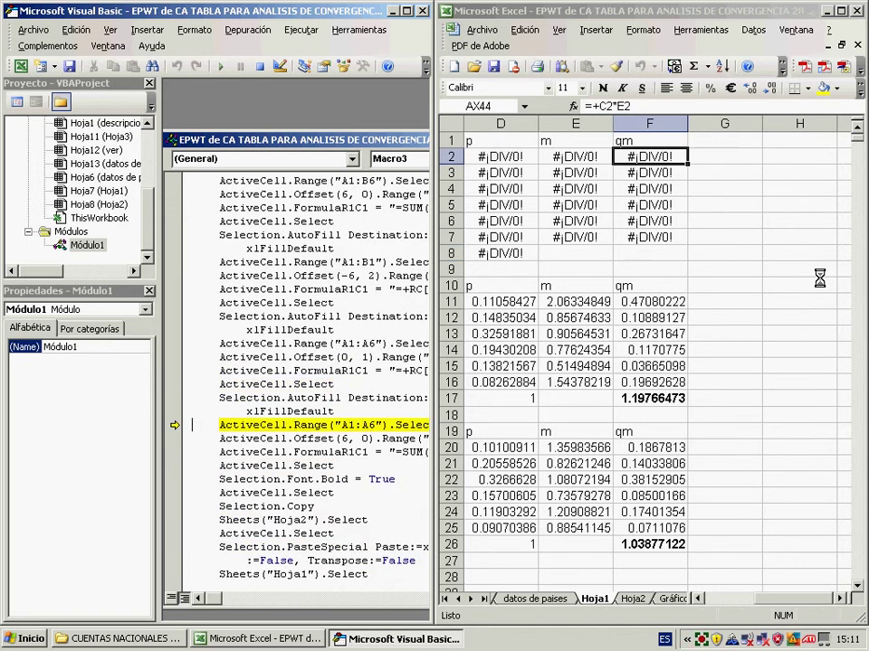
key(F8)
key(F8)
key(F8)
key(F8)
key(F8)
key(F8)
key(F8)
key(F8)
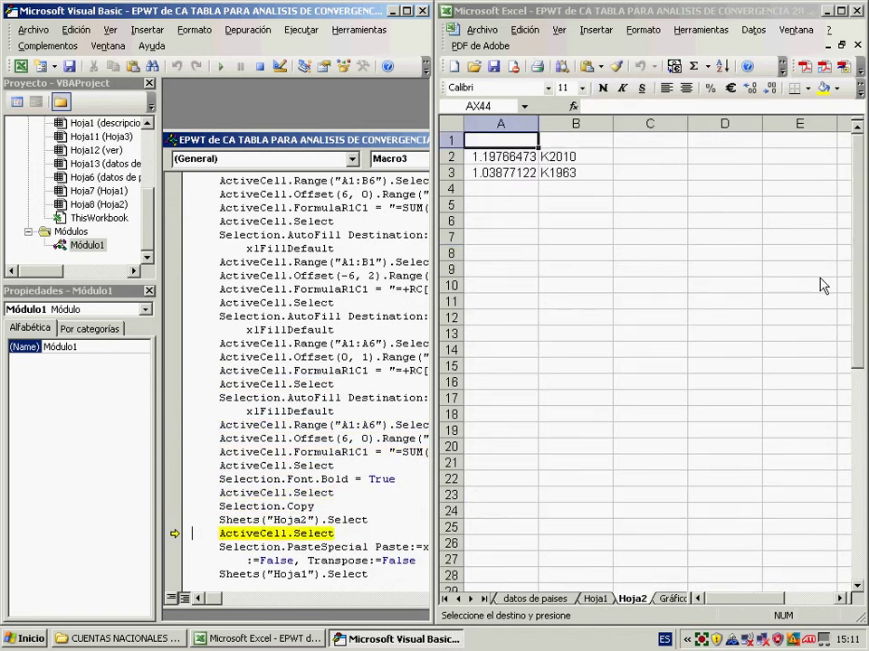
key(F8)
key(F8)
key(F8)
key(F8)
key(F8)
key(F8)
key(F8)
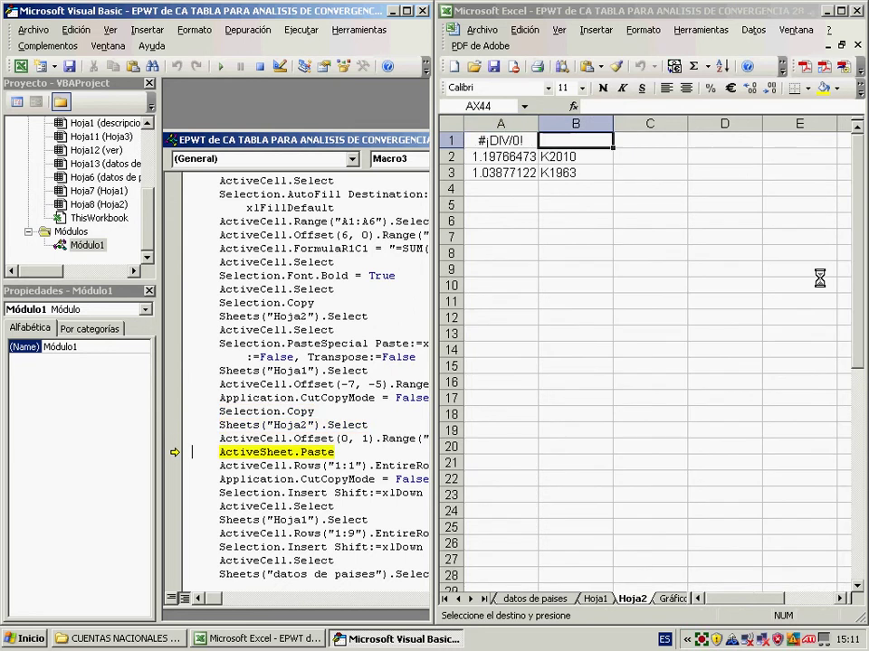
key(F8)
key(F8)
key(F8)
key(F8)
key(F8)
key(F8)
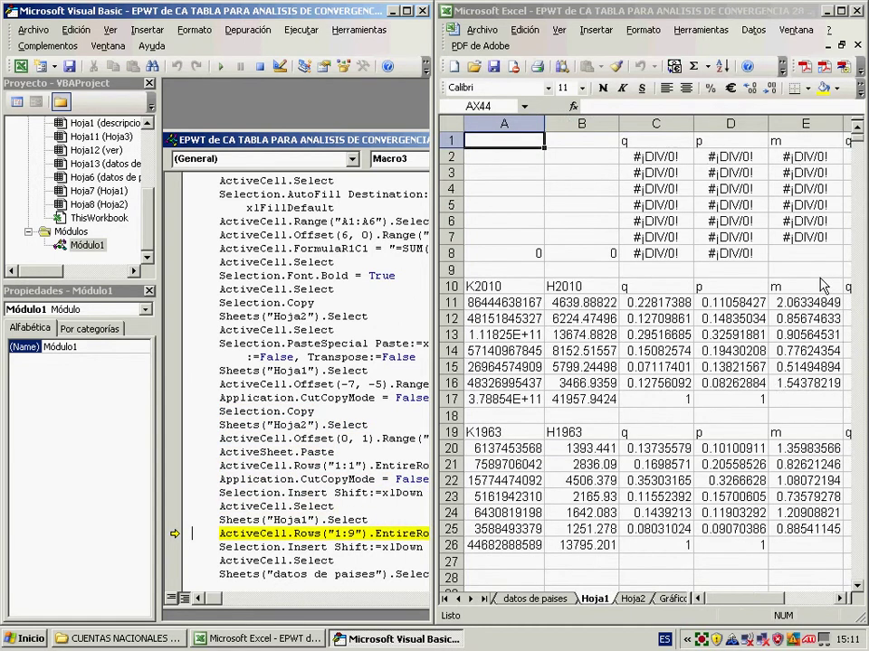
key(F8)
key(F8)
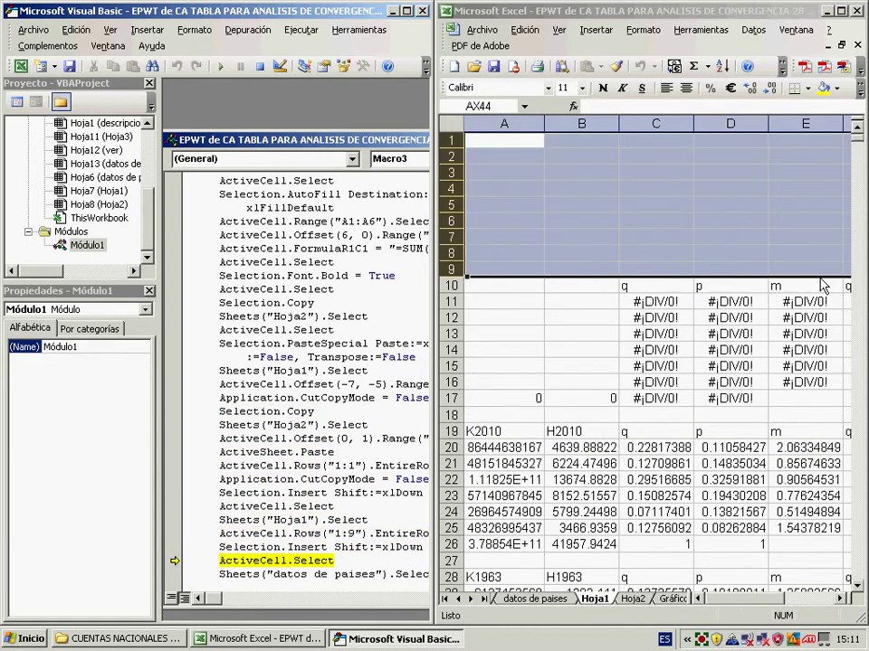
key(F8)
key(F8)
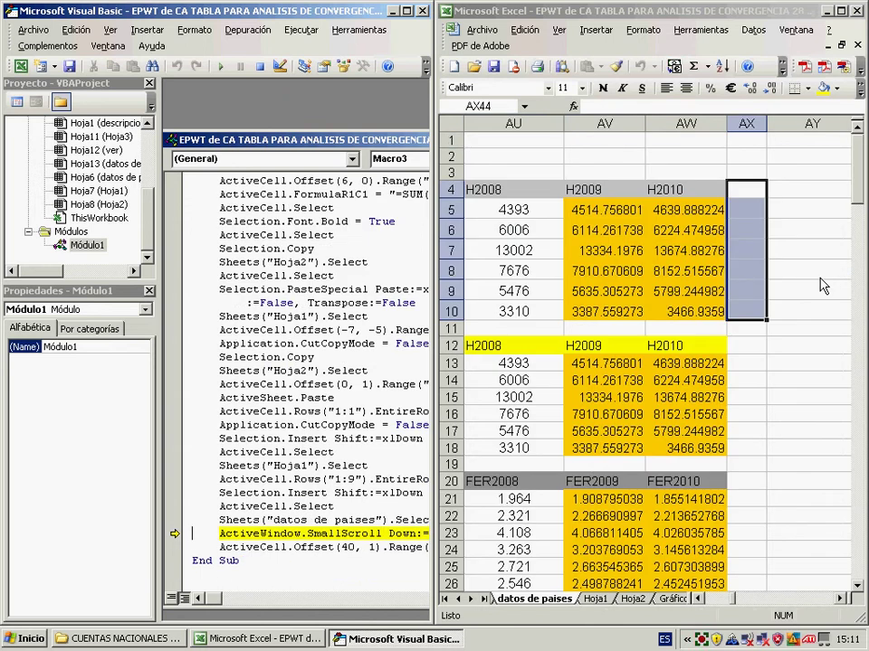
key(F8)
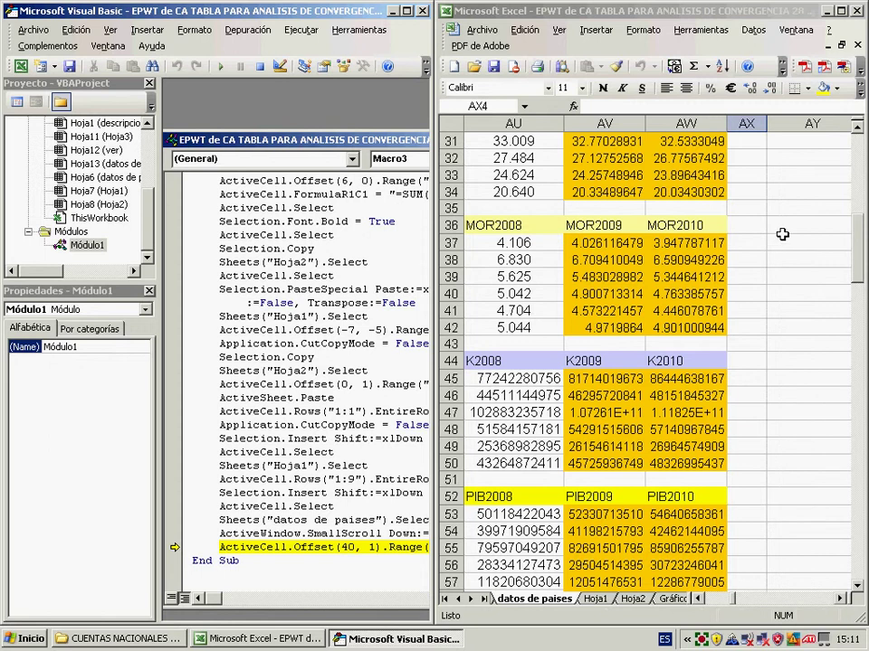
key(F8)
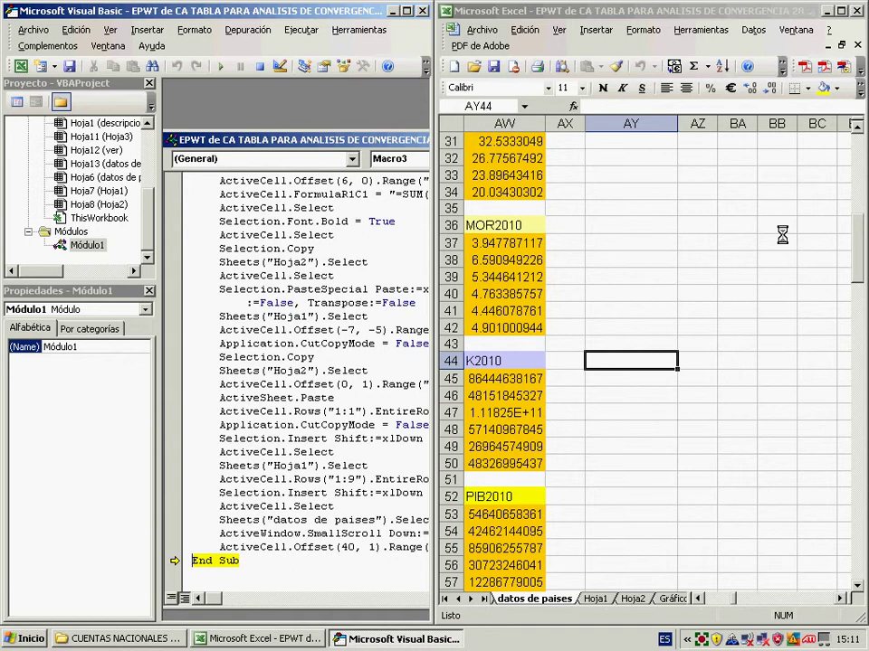
Check Hoja2's totals, then view Hoja1 and select the #¡DIV/0! table in A10:F17
click(632, 599)
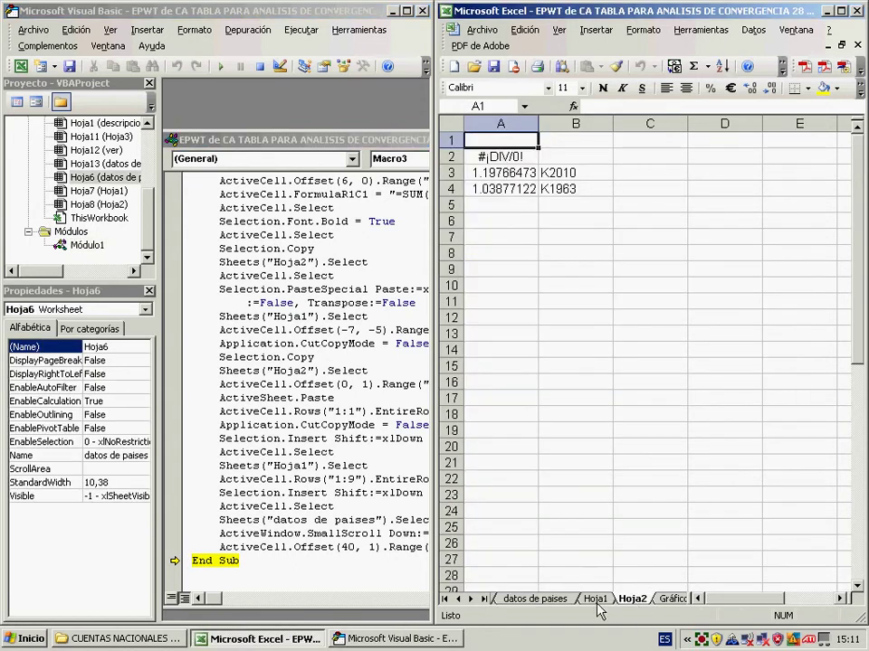
key(ctrl+Page_Up)
drag(527, 290, 552, 409)
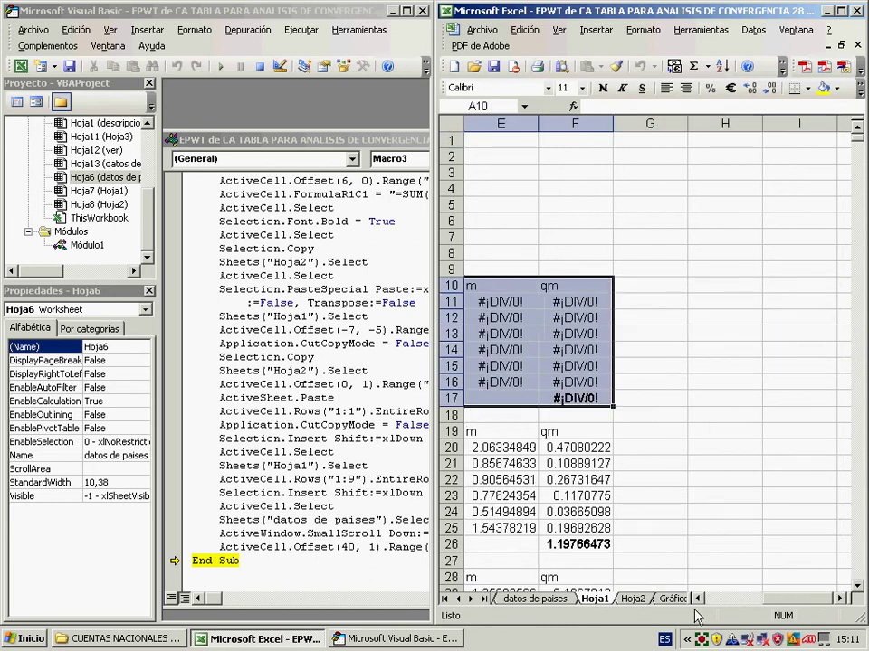
drag(777, 598, 720, 602)
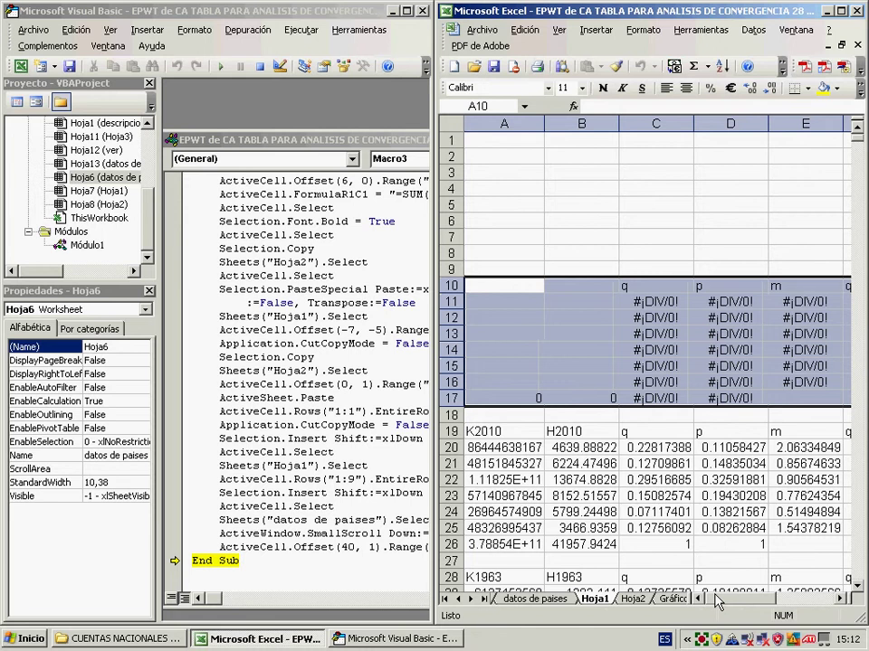